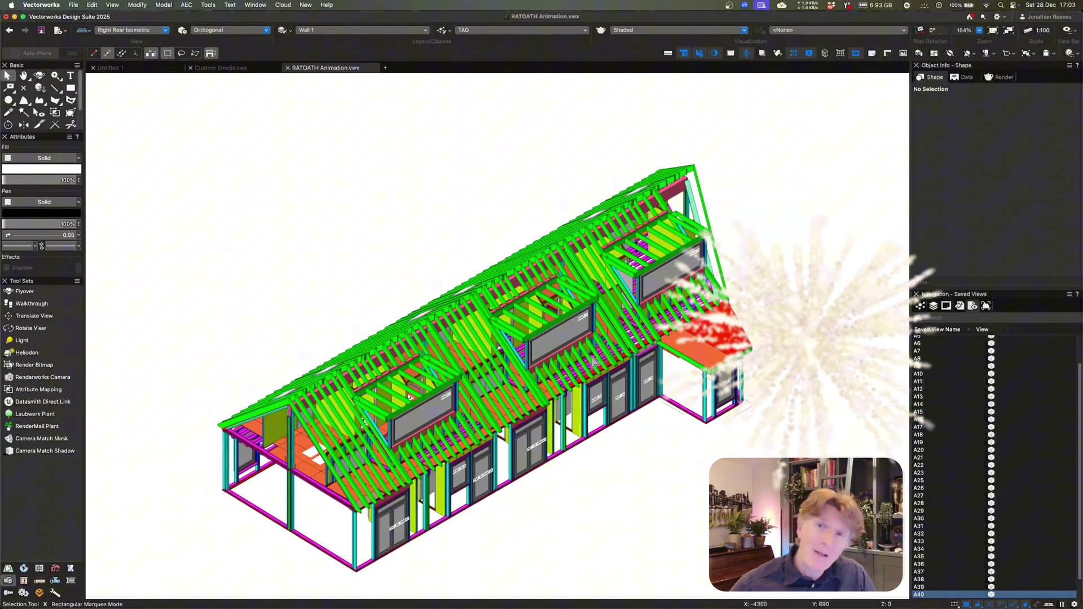
Orbit from Right Rear Isometric and pan so the house's long front wall faces the viewer
{"action": "key", "text": "shift+c"}
{"action": "left_click_drag", "start_coordinate": [594, 363], "coordinate": [668, 401]}
{"action": "key", "text": "h"}
{"action": "left_click_drag", "start_coordinate": [550, 361], "coordinate": [618, 317]}
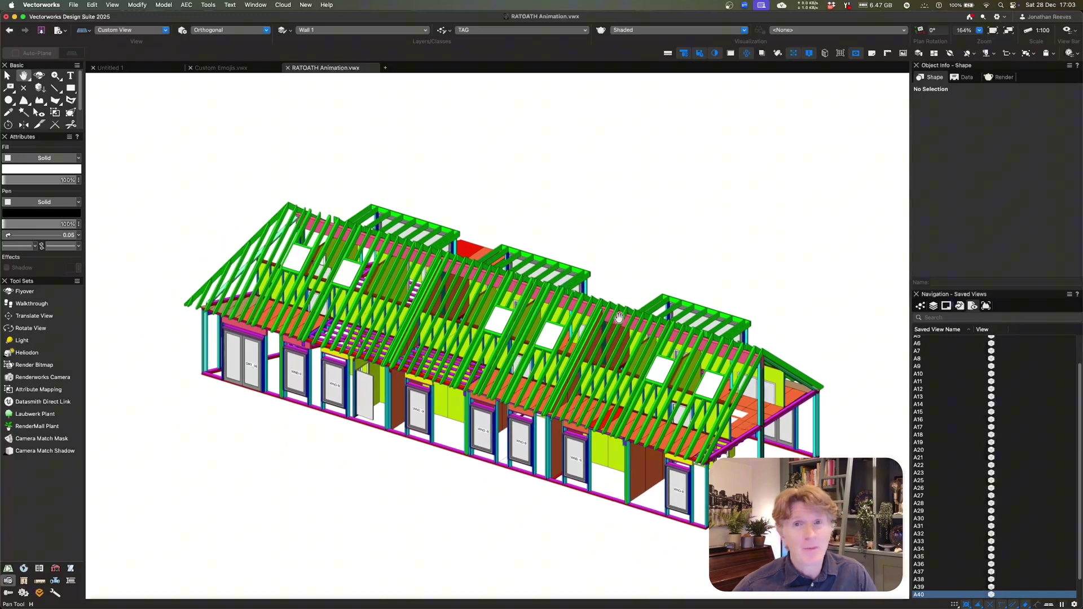
{"action": "key", "text": "shift+c"}
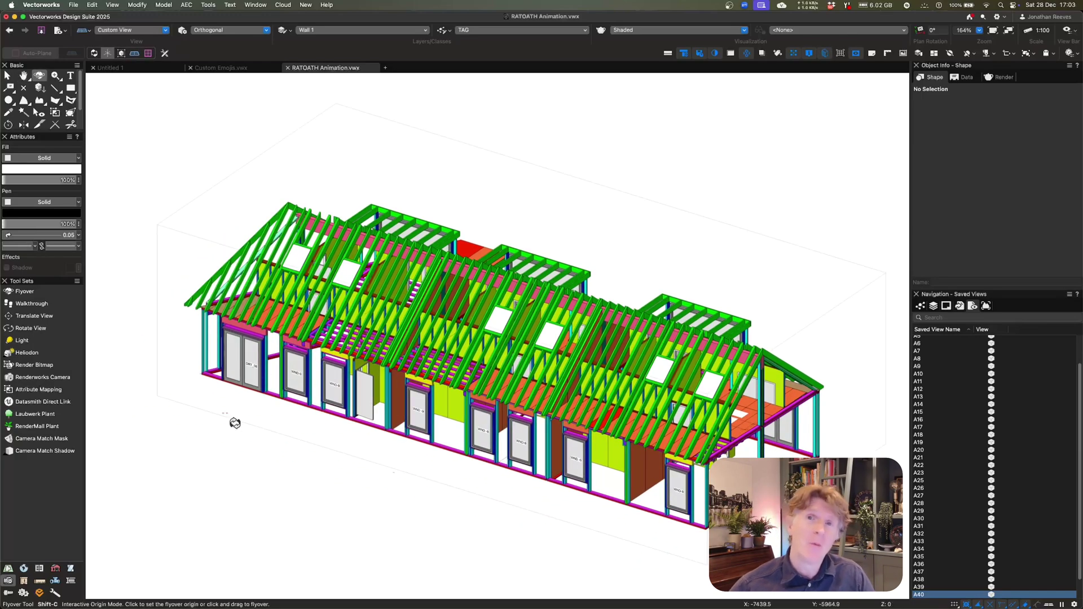
Turn on the clip cube and drag its roof and right-side faces to test sectioning
{"action": "key", "text": "x"}
{"action": "key", "text": "super+alt+k"}
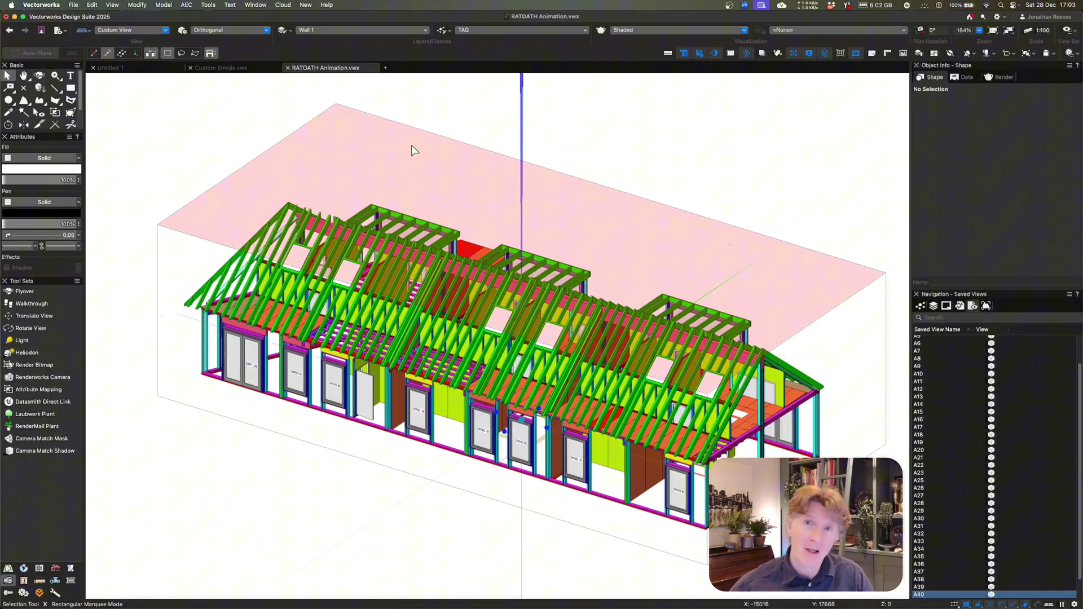
{"action": "left_click", "coordinate": [411, 149]}
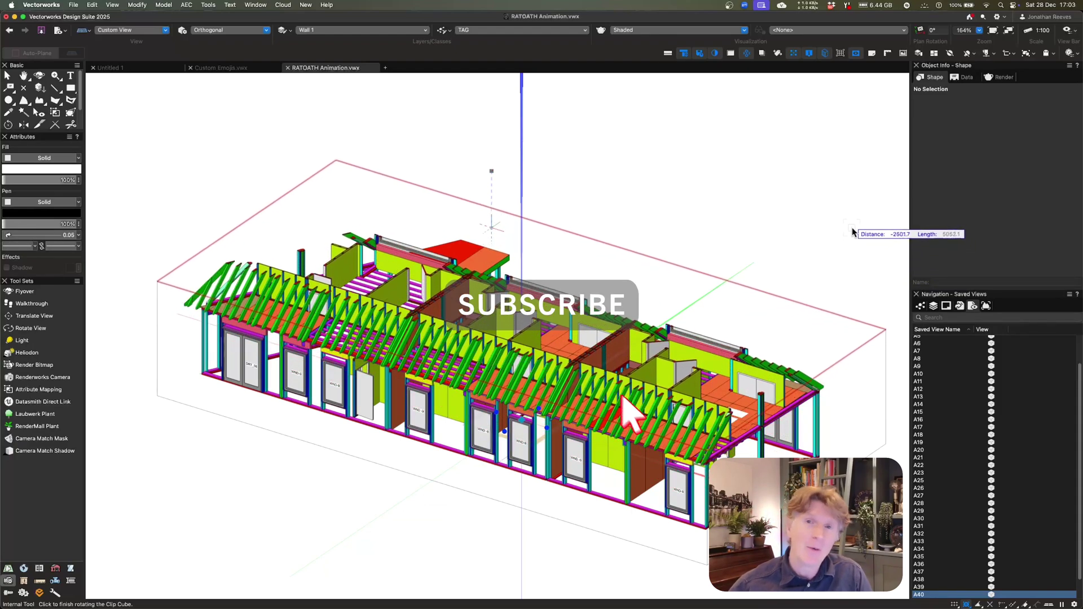
{"action": "left_click", "coordinate": [851, 181]}
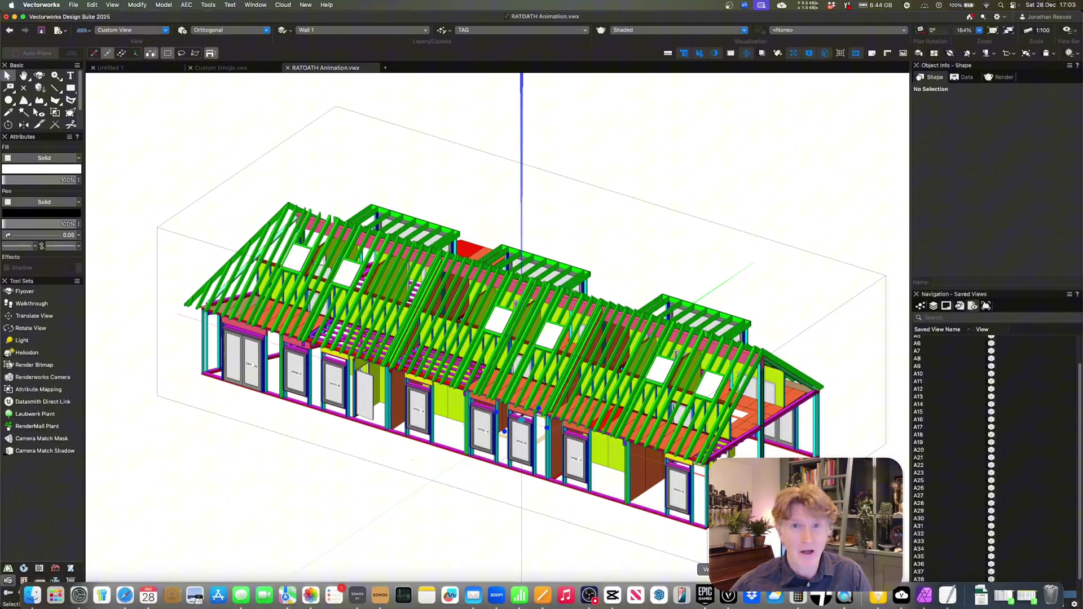
{"action": "left_click", "coordinate": [699, 557]}
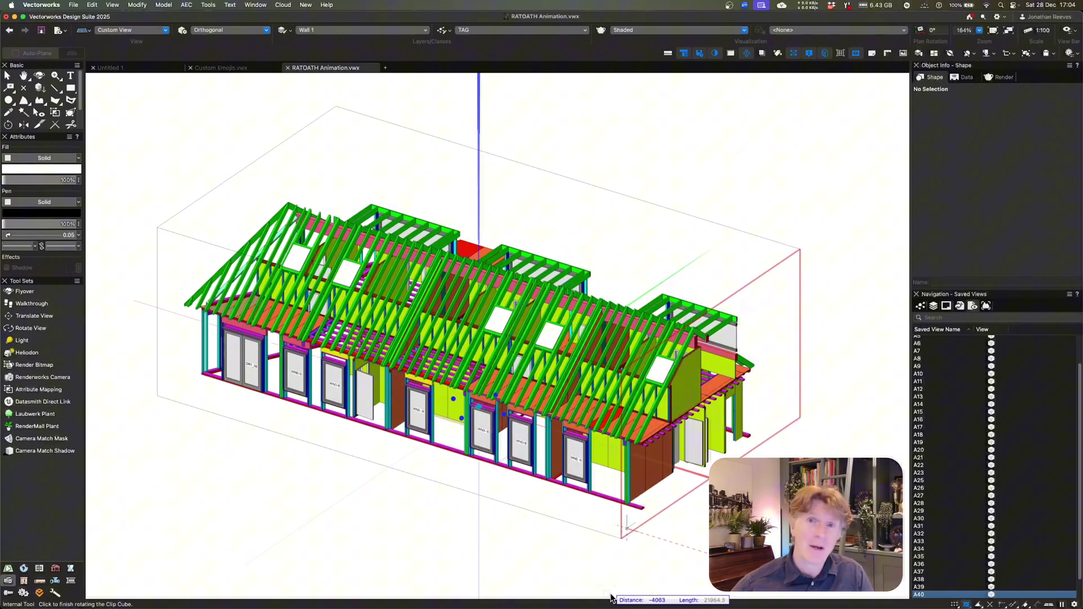
Fix the clip cube face and hide every design layer except Wall 1
{"action": "left_click", "coordinate": [697, 603]}
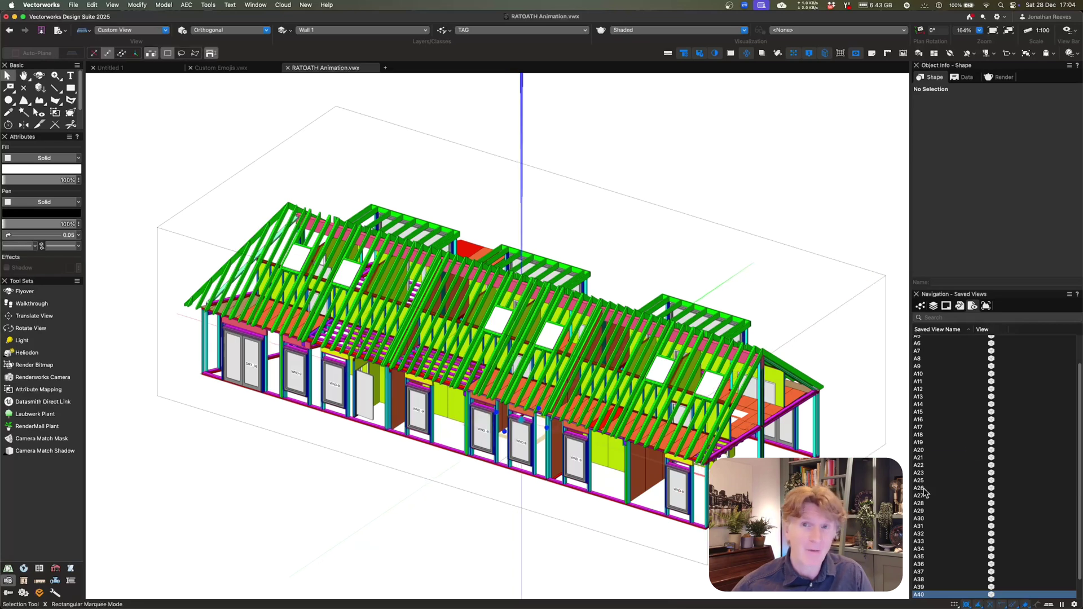
{"action": "left_click", "coordinate": [933, 305]}
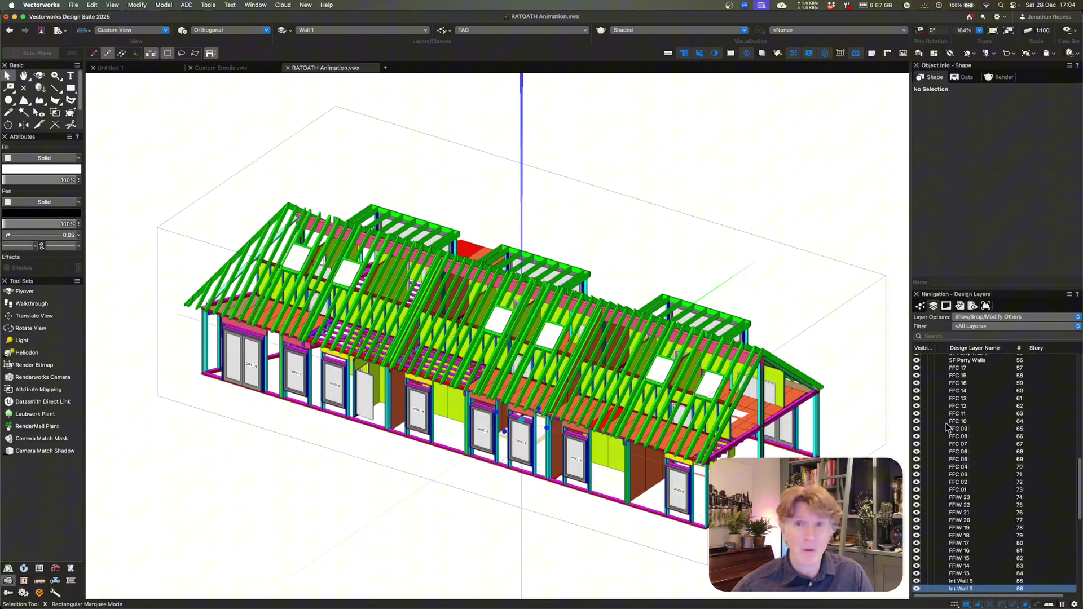
{"action": "scroll", "coordinate": [949, 508], "scroll_direction": "up", "scroll_amount": 15}
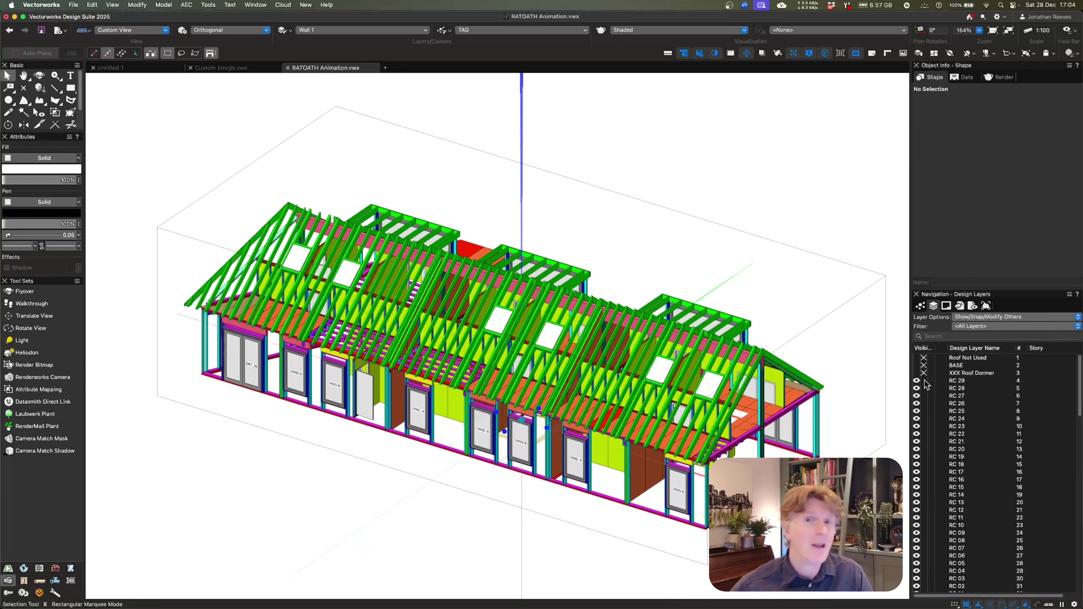
{"action": "left_click", "coordinate": [921, 381]}
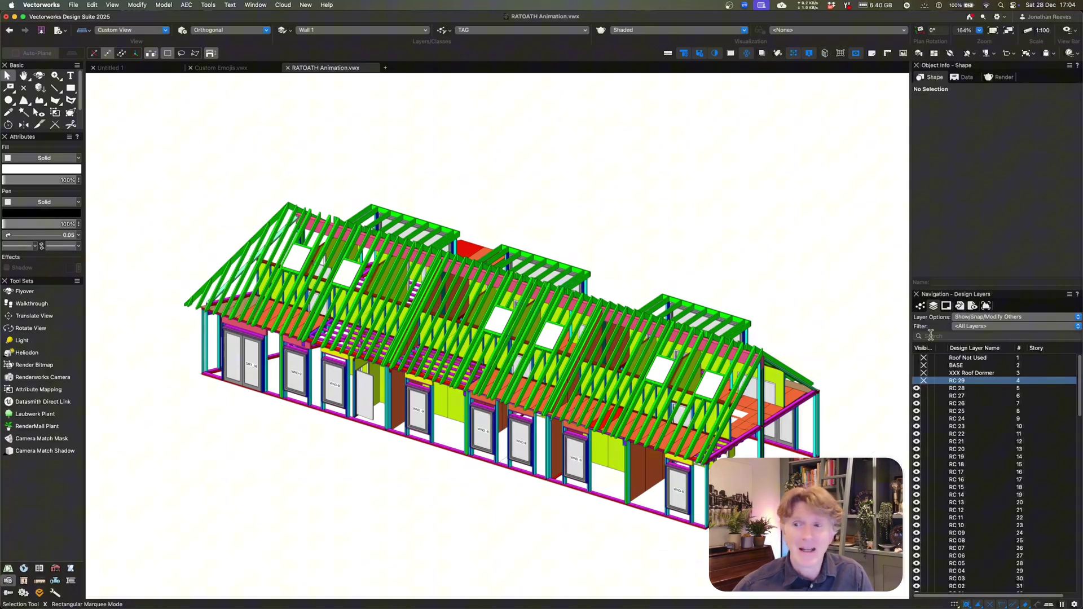
{"action": "scroll", "coordinate": [937, 486], "scroll_direction": "down", "scroll_amount": 15}
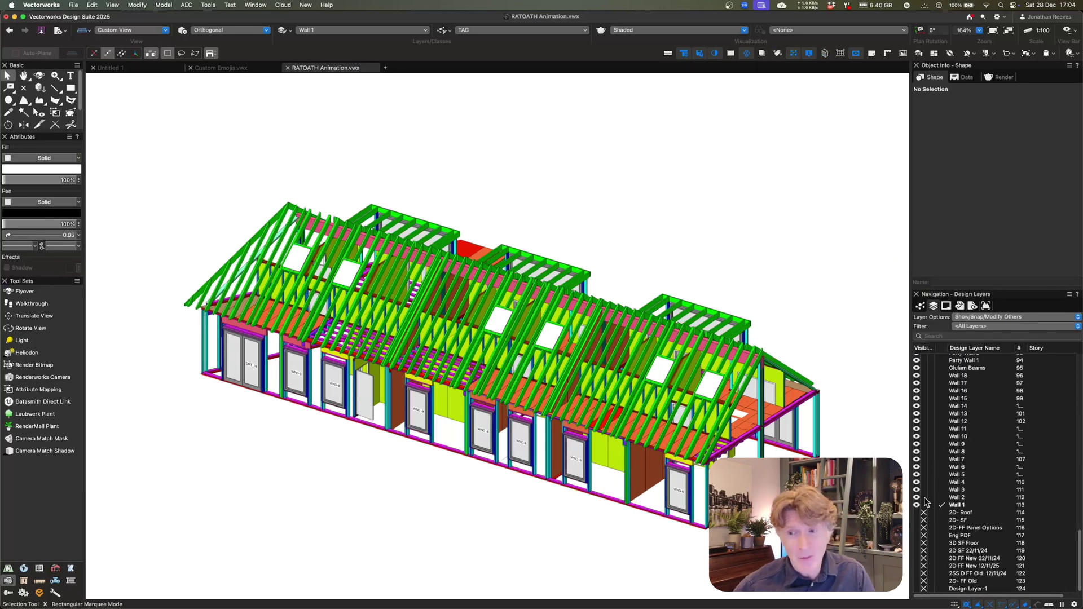
{"action": "left_click", "coordinate": [923, 497], "text": "shift"}
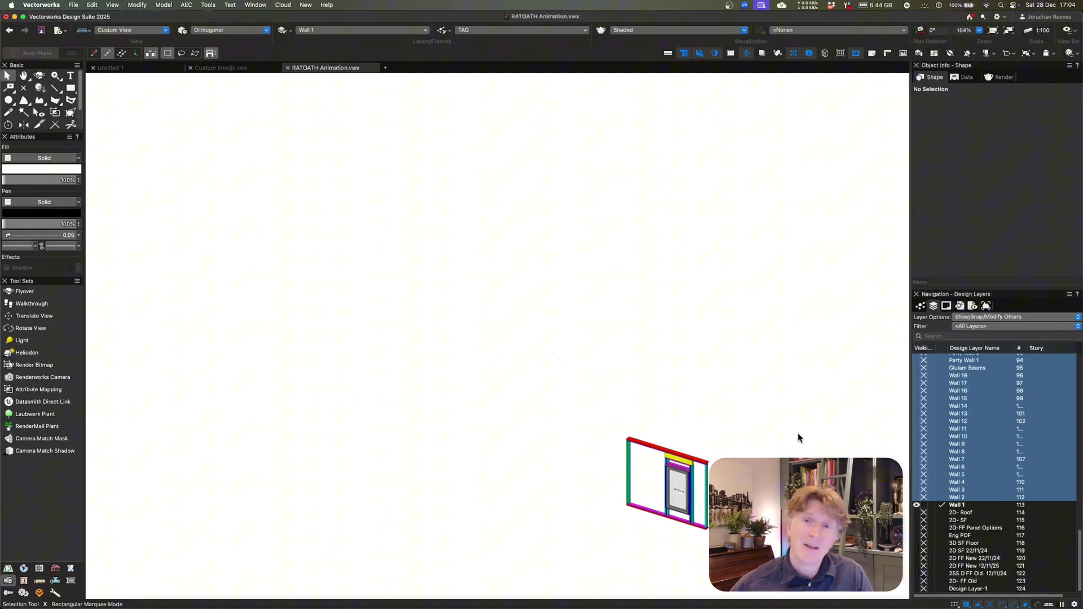
Save the current view as a new saved view named V1
{"action": "left_click", "coordinate": [986, 305]}
{"action": "right_click", "coordinate": [1023, 382]}
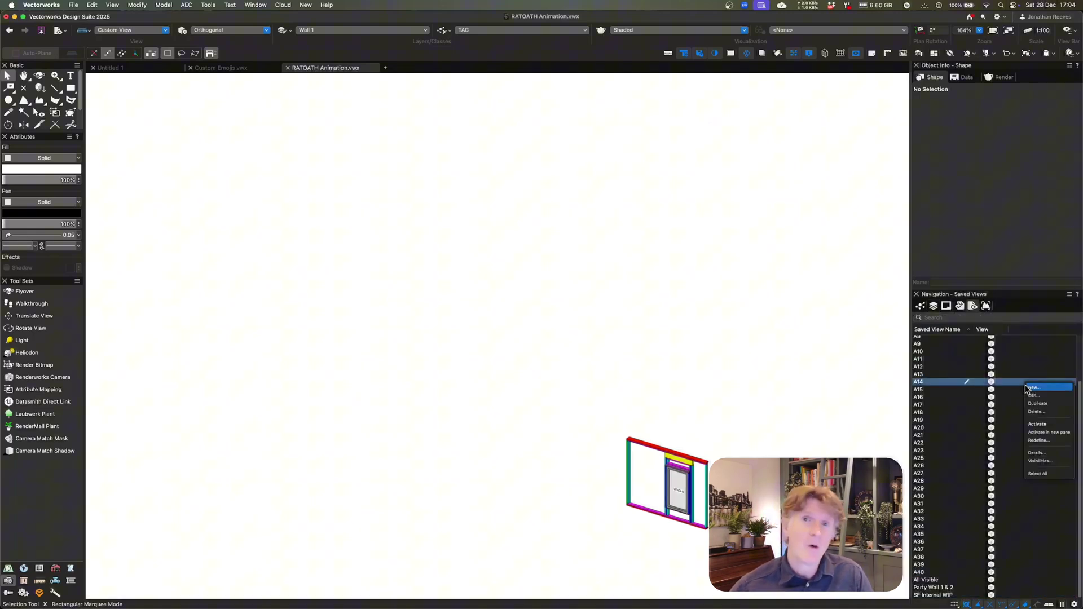
{"action": "left_click", "coordinate": [1043, 439]}
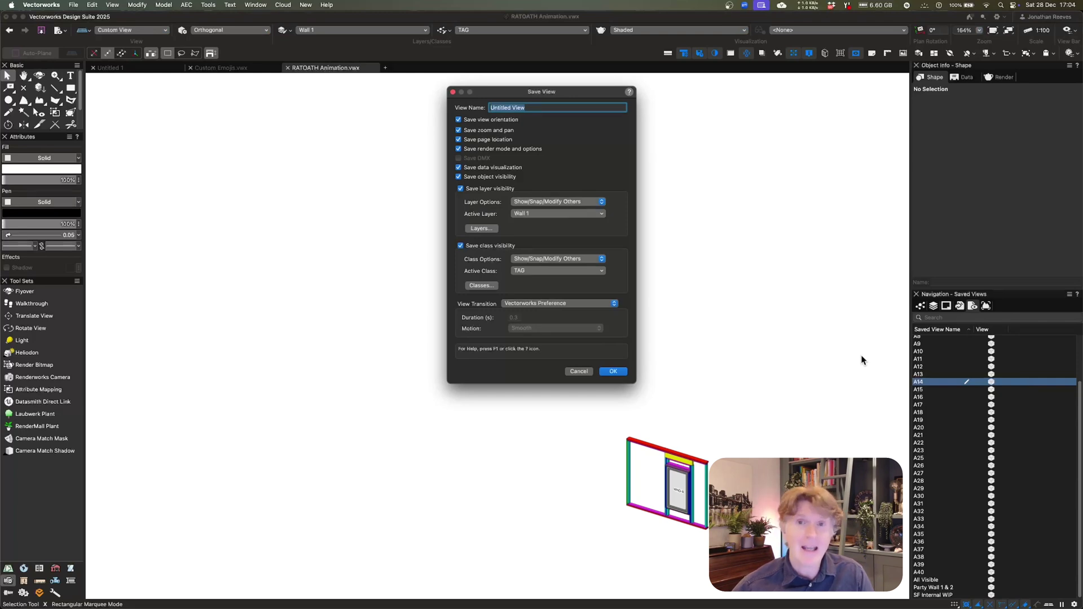
{"action": "type", "text": "V1"}
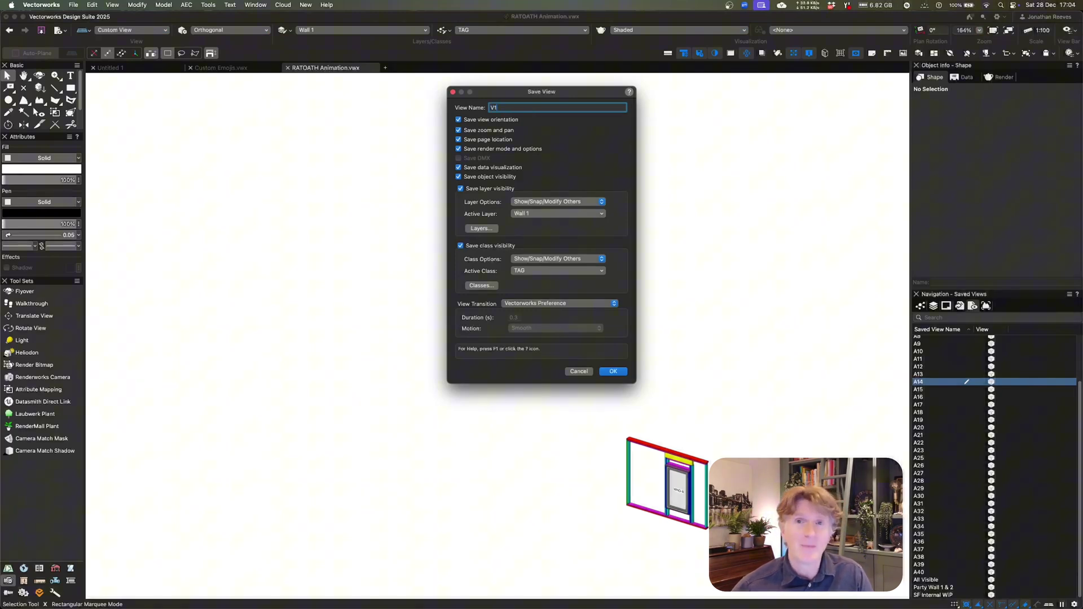
{"action": "key", "text": "Return"}
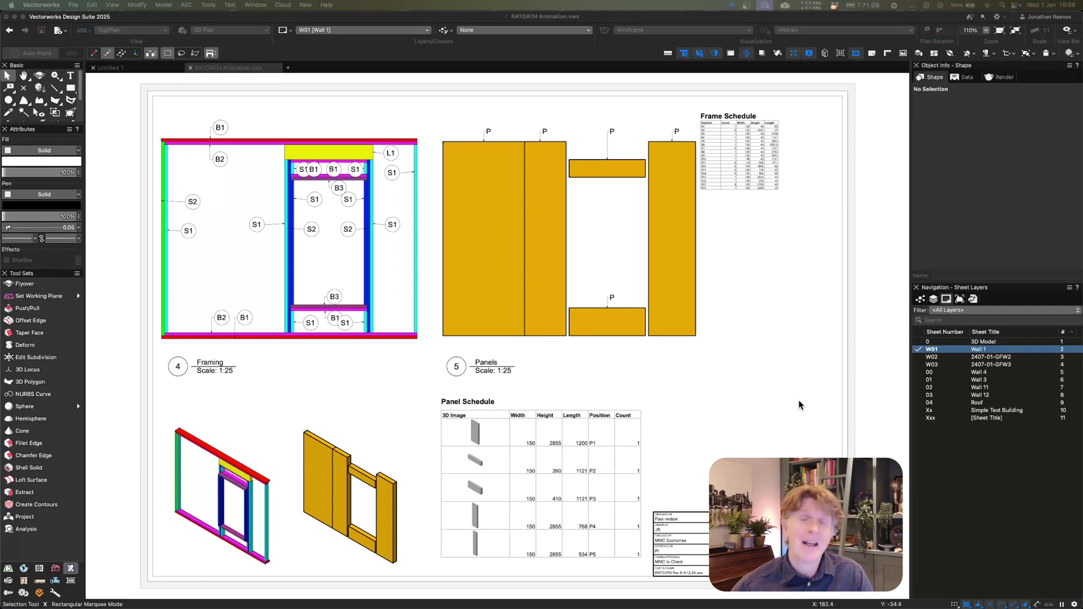
Look through sheets W02 and W03, then zoom and pan to W01's Frame Schedule
{"action": "left_click", "coordinate": [920, 358]}
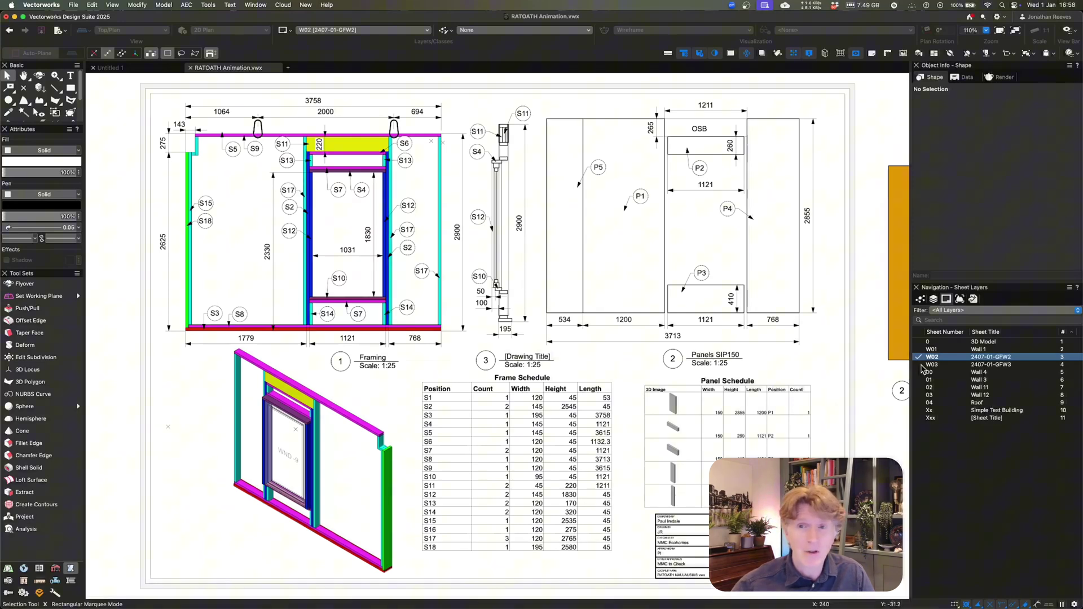
{"action": "left_click", "coordinate": [921, 365]}
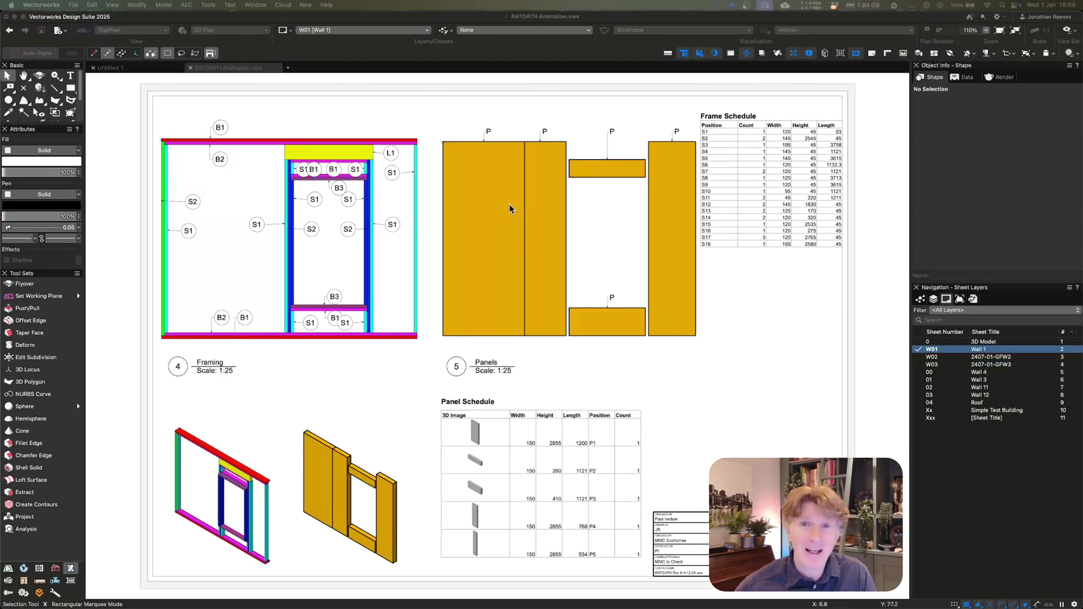
{"action": "key", "text": "c"}
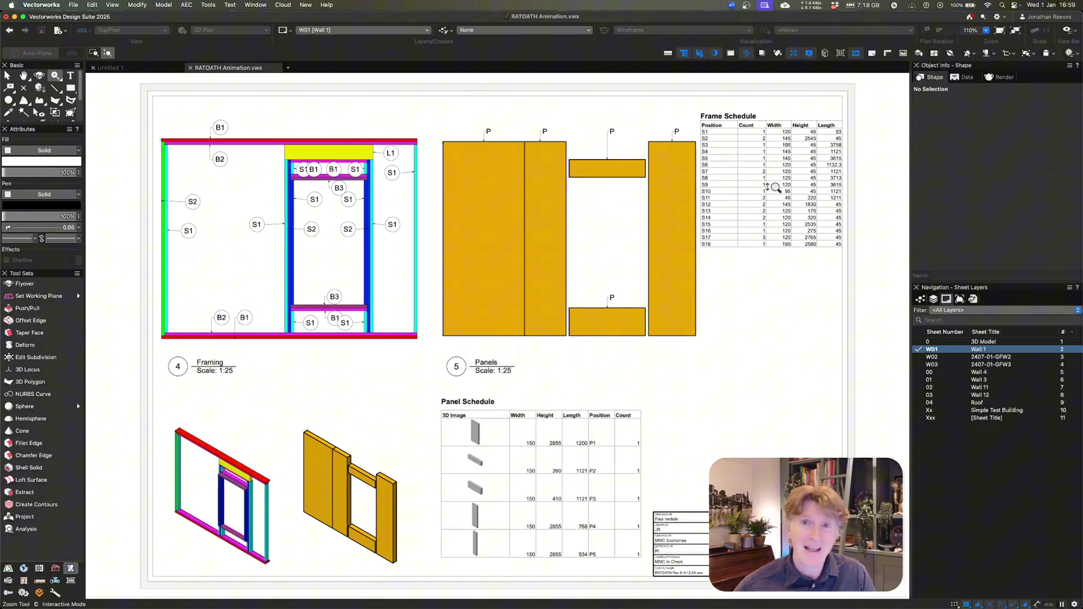
{"action": "scroll", "coordinate": [776, 186], "scroll_direction": "up", "scroll_amount": 5}
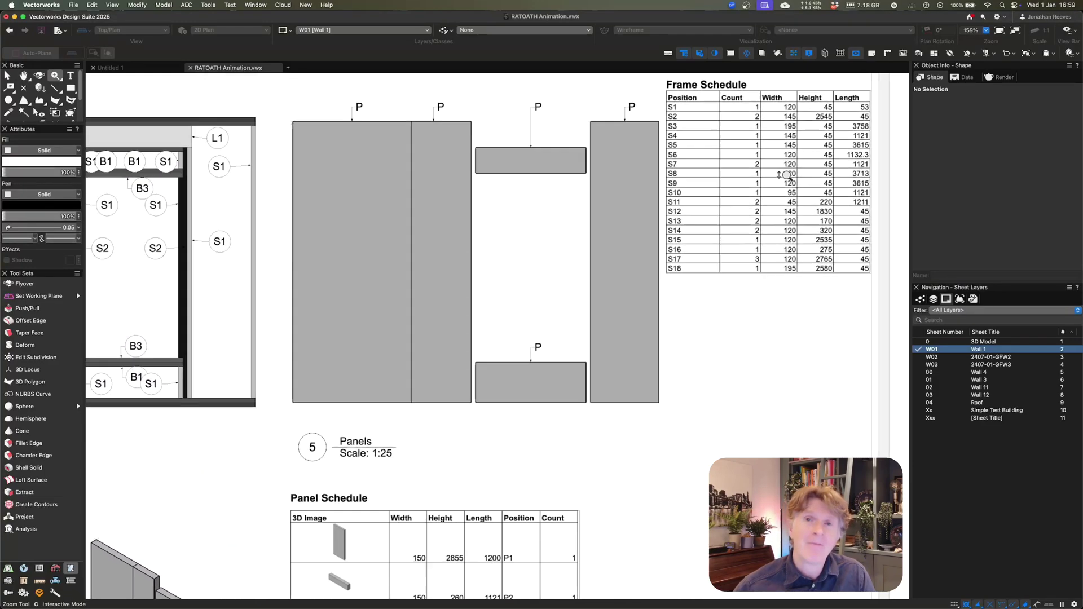
{"action": "key", "text": "h"}
{"action": "key", "text": "x"}
{"action": "left_click", "coordinate": [672, 250]}
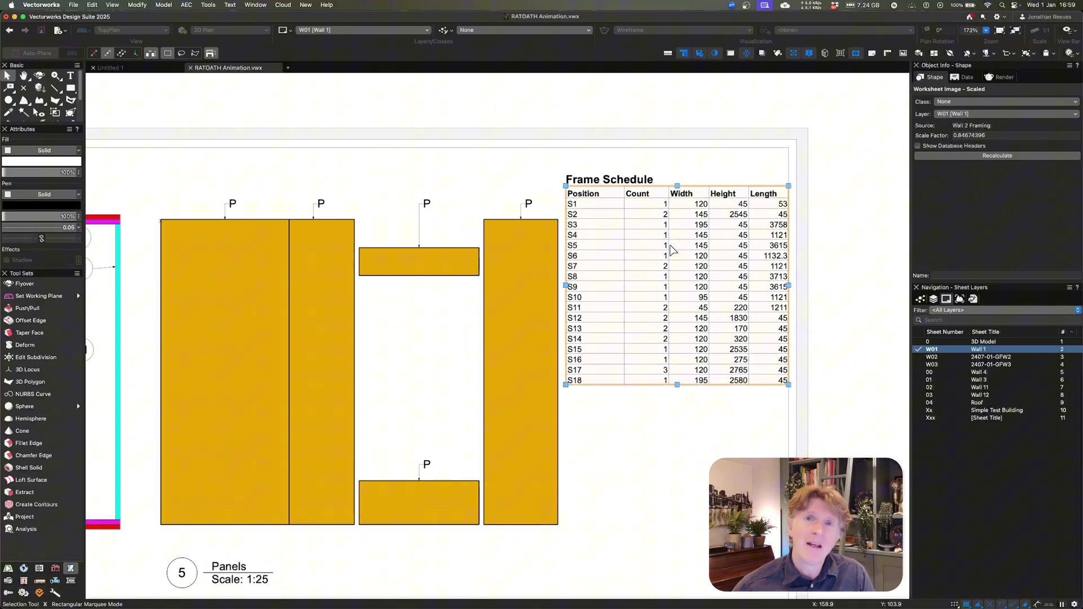
{"action": "double_click", "coordinate": [672, 249]}
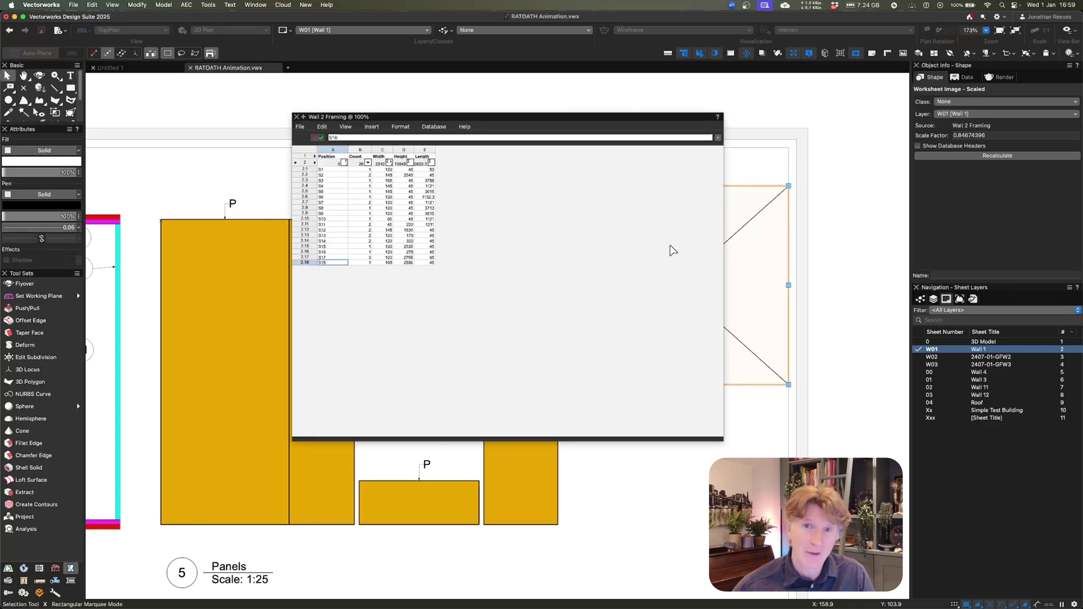
{"action": "scroll", "coordinate": [386, 207], "scroll_direction": "up", "scroll_amount": 5}
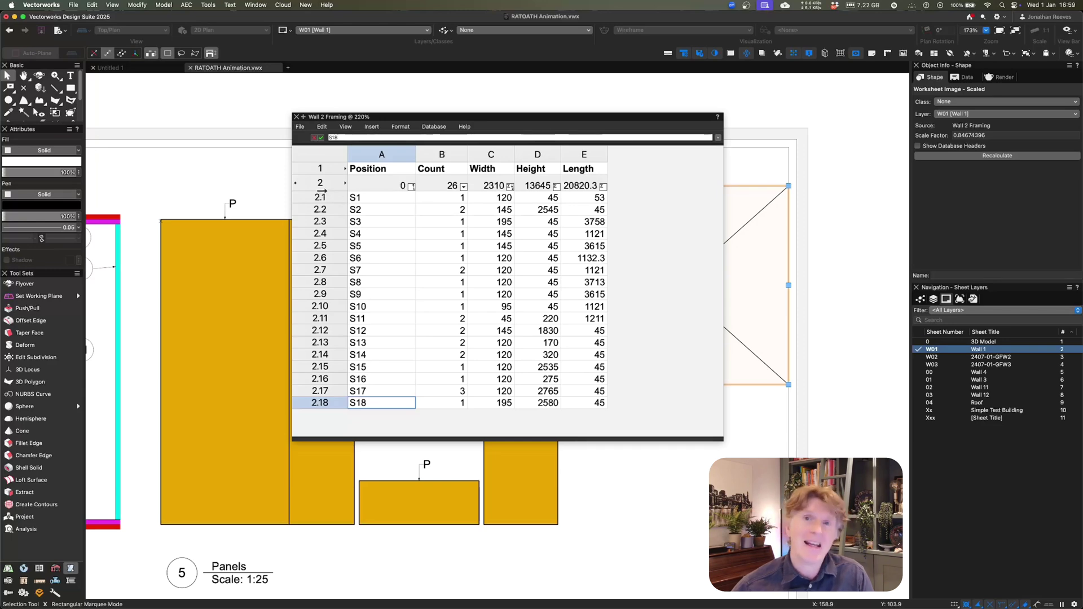
{"action": "left_click", "coordinate": [320, 185]}
{"action": "right_click", "coordinate": [321, 184]}
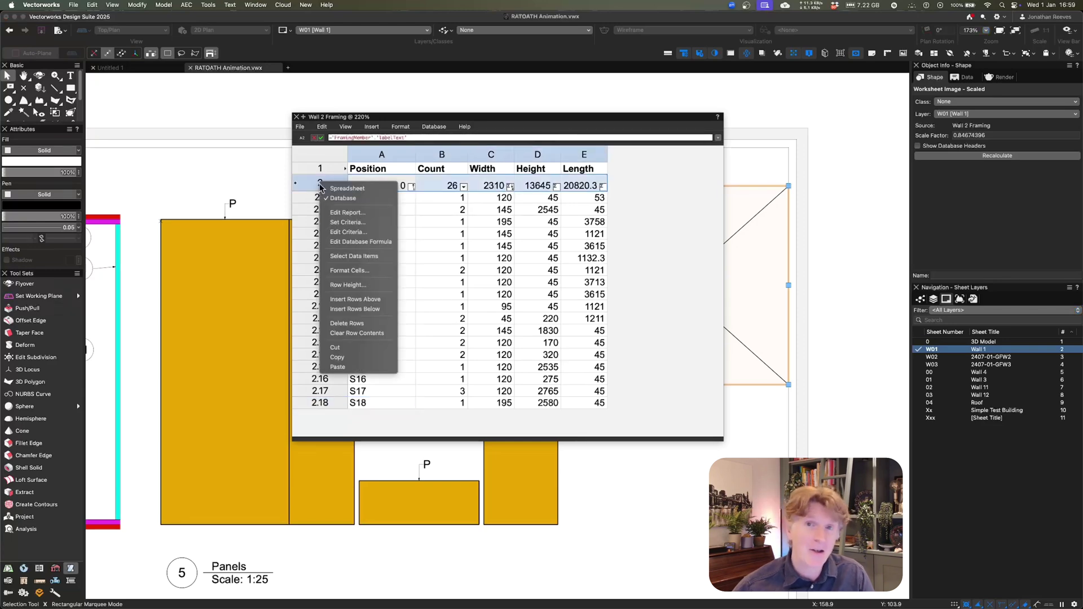
{"action": "left_click", "coordinate": [350, 233]}
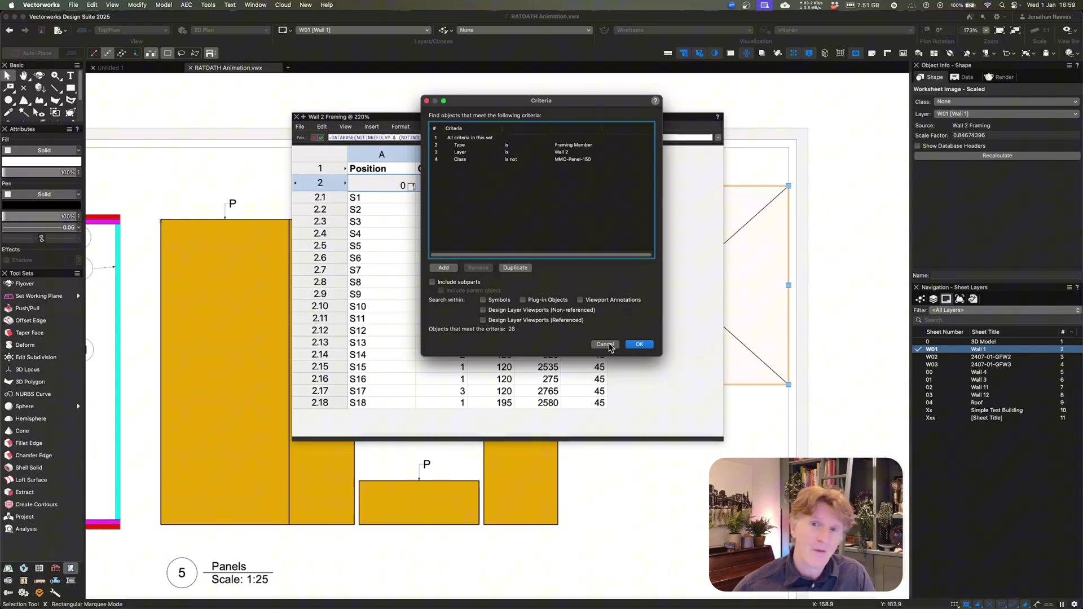
{"action": "left_click", "coordinate": [608, 344]}
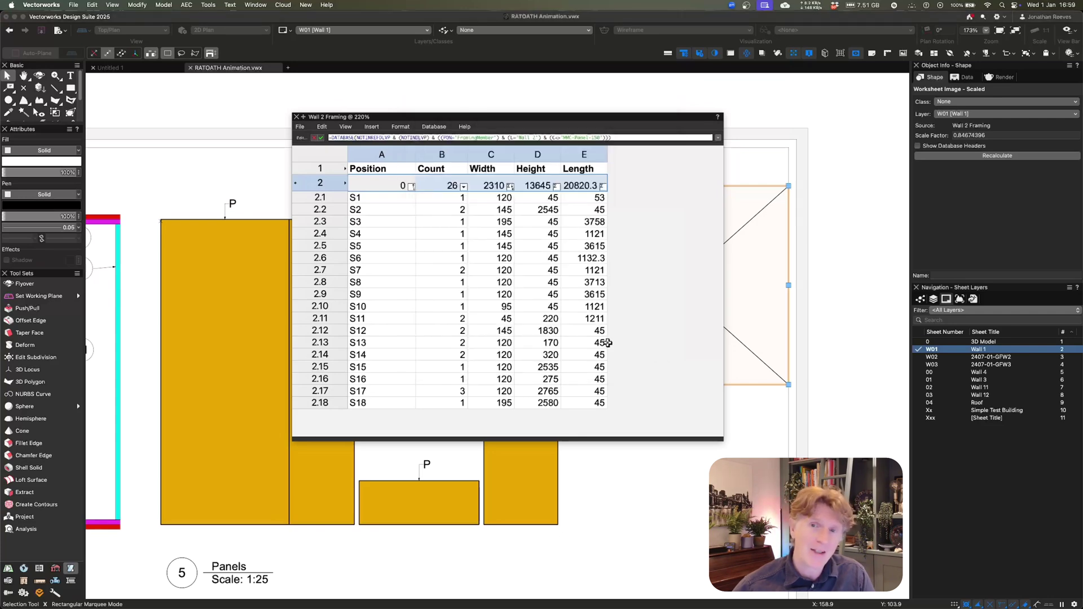
{"action": "left_click", "coordinate": [296, 117]}
{"action": "left_click", "coordinate": [317, 114]}
{"action": "key", "text": "super+6"}
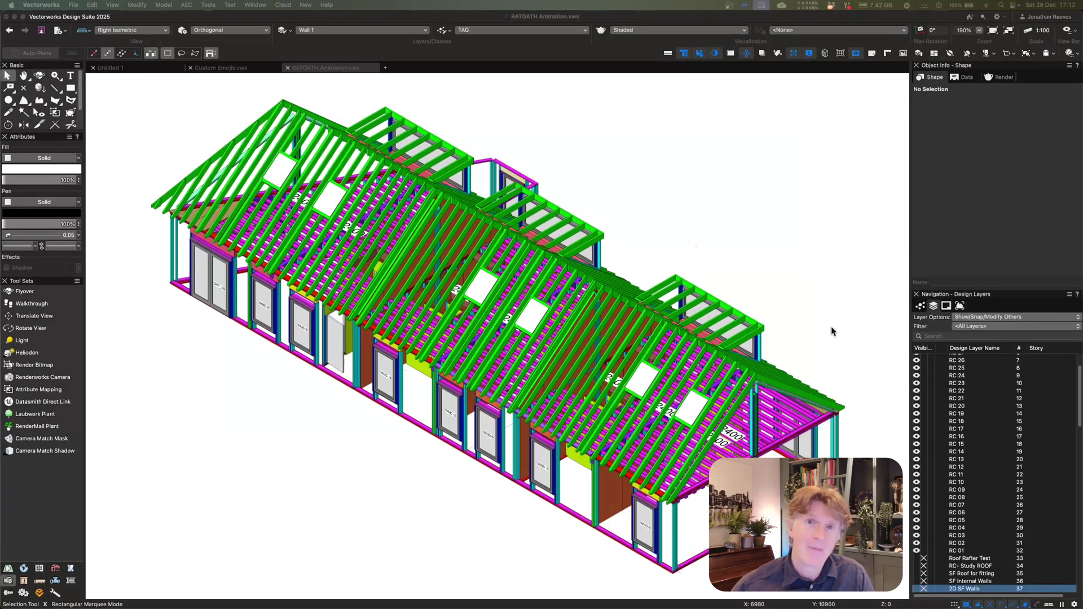
Show the Saved Views list in Navigation and restore views V1 through V4
{"action": "left_click", "coordinate": [802, 249]}
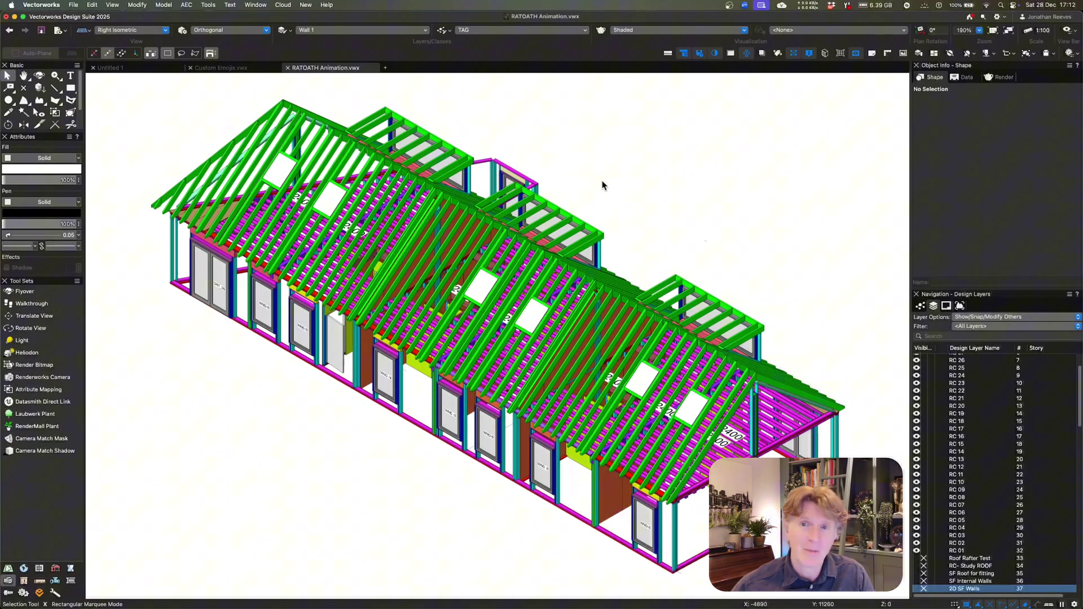
{"action": "left_click", "coordinate": [1072, 300]}
{"action": "left_click", "coordinate": [1044, 489]}
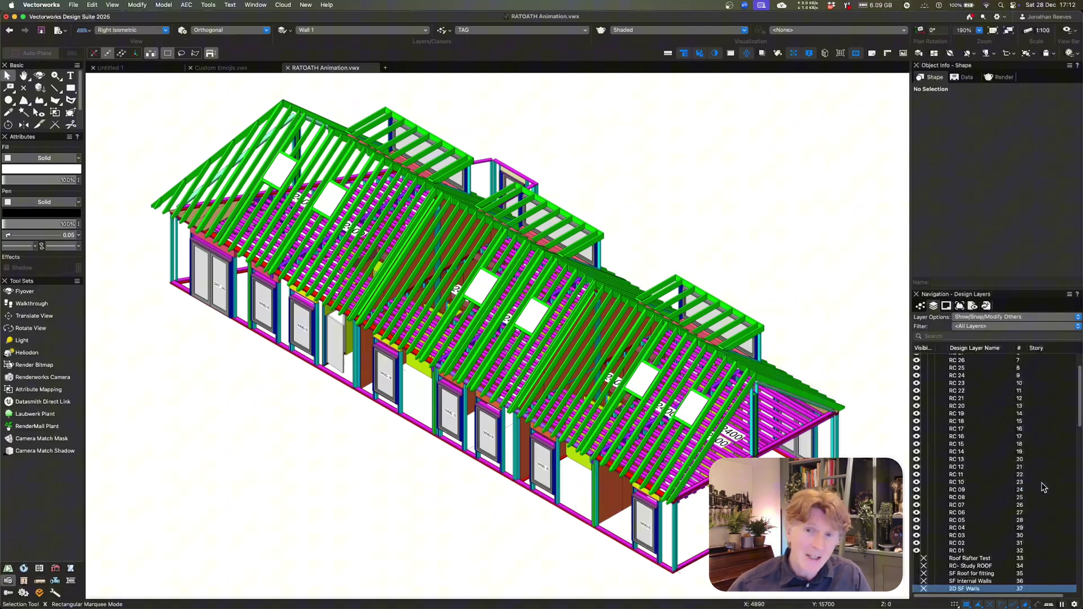
{"action": "left_click", "coordinate": [972, 306]}
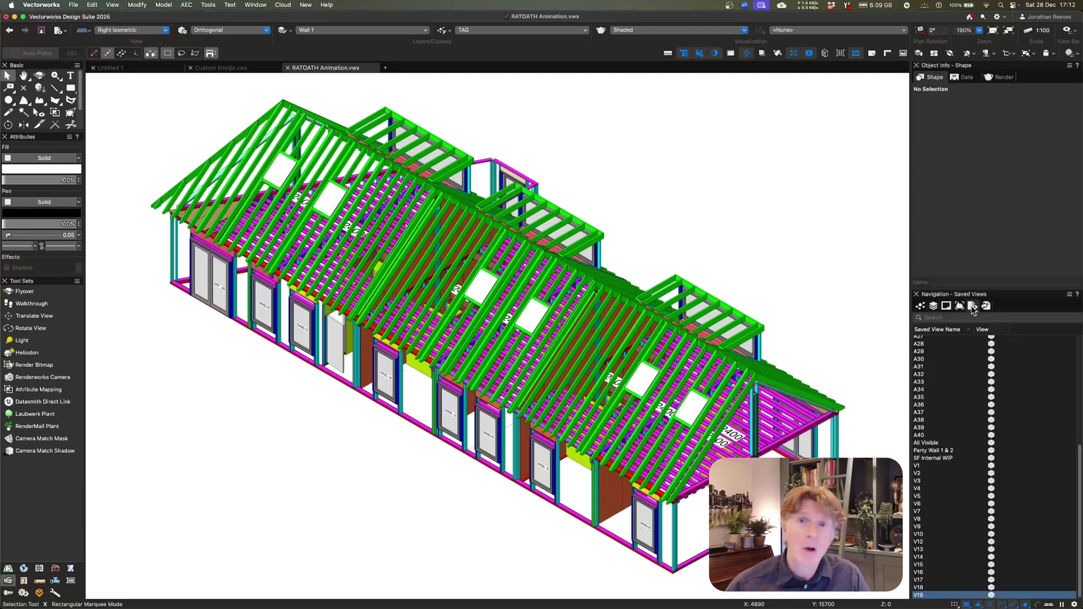
{"action": "double_click", "coordinate": [929, 466]}
{"action": "double_click", "coordinate": [927, 474]}
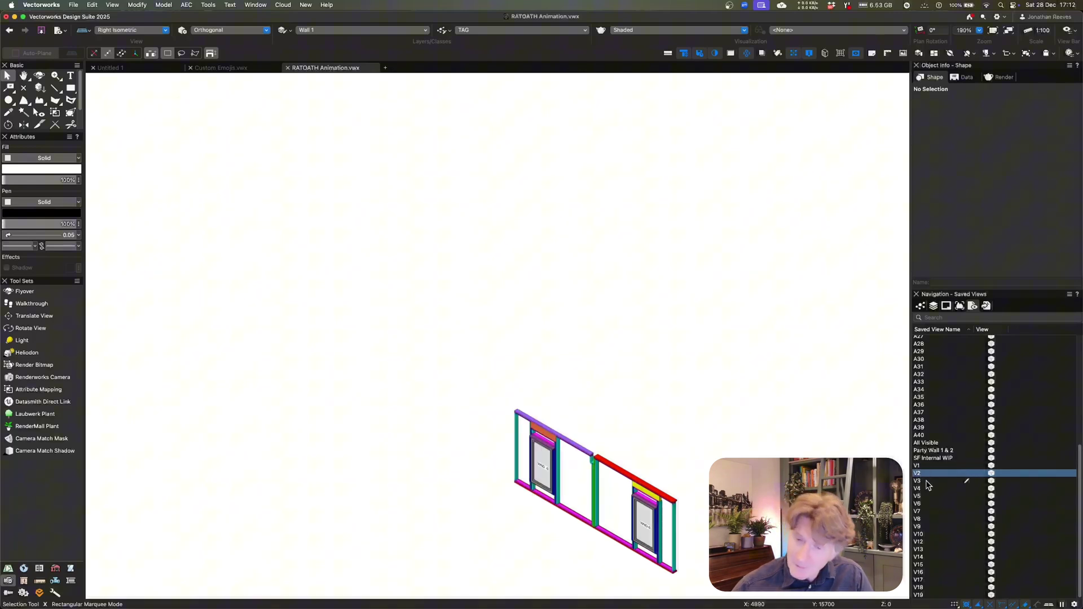
{"action": "double_click", "coordinate": [926, 481]}
{"action": "double_click", "coordinate": [924, 488]}
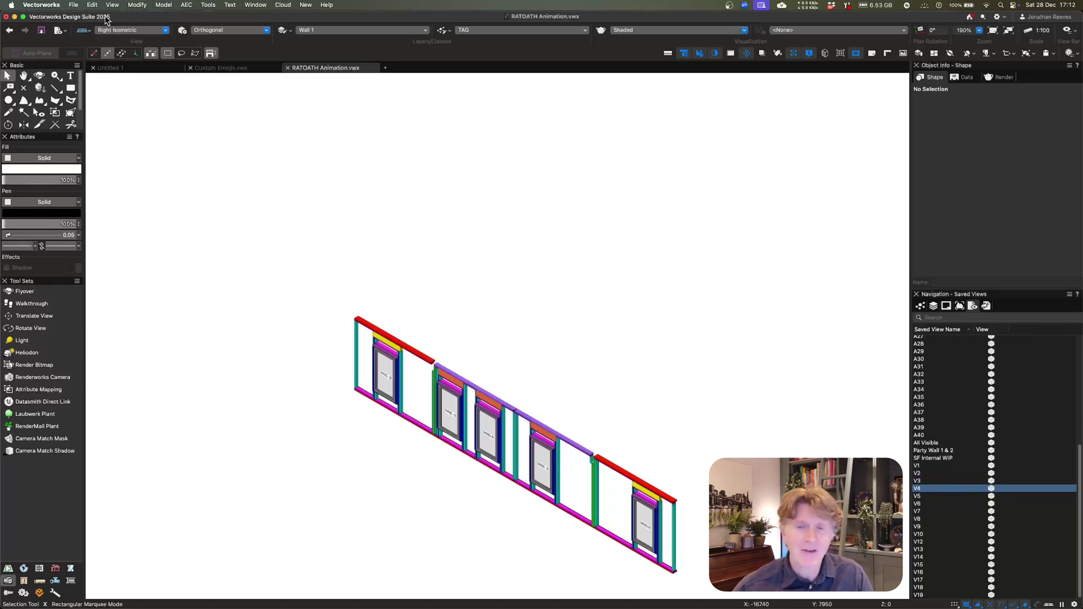
Restore saved views V5 through V9, then V19 with the full roof framing
{"action": "left_click", "coordinate": [73, 5]}
{"action": "left_click", "coordinate": [750, 445]}
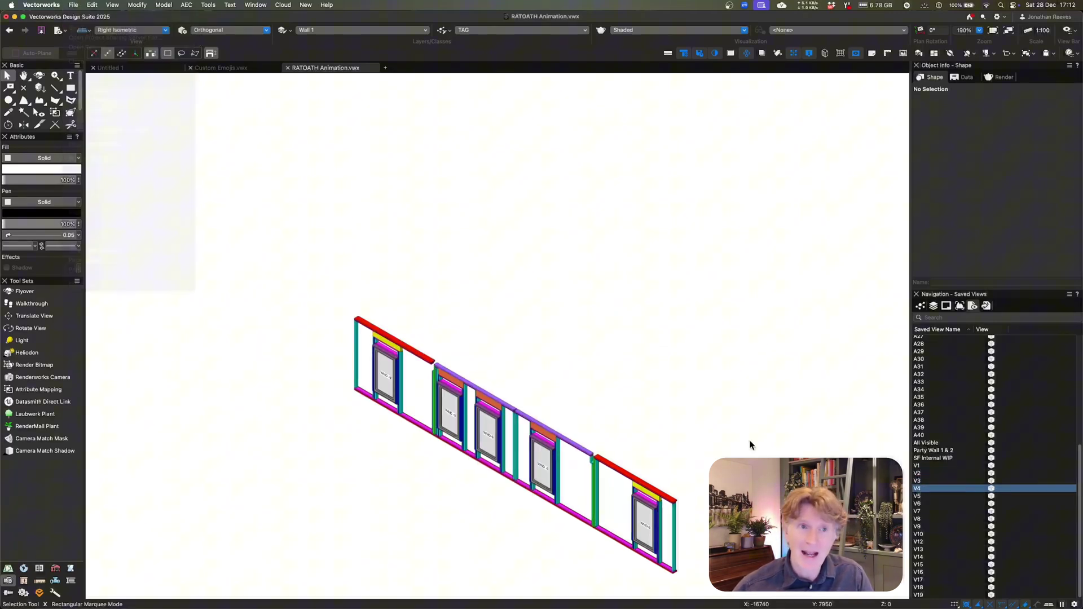
{"action": "double_click", "coordinate": [919, 496]}
{"action": "double_click", "coordinate": [919, 504]}
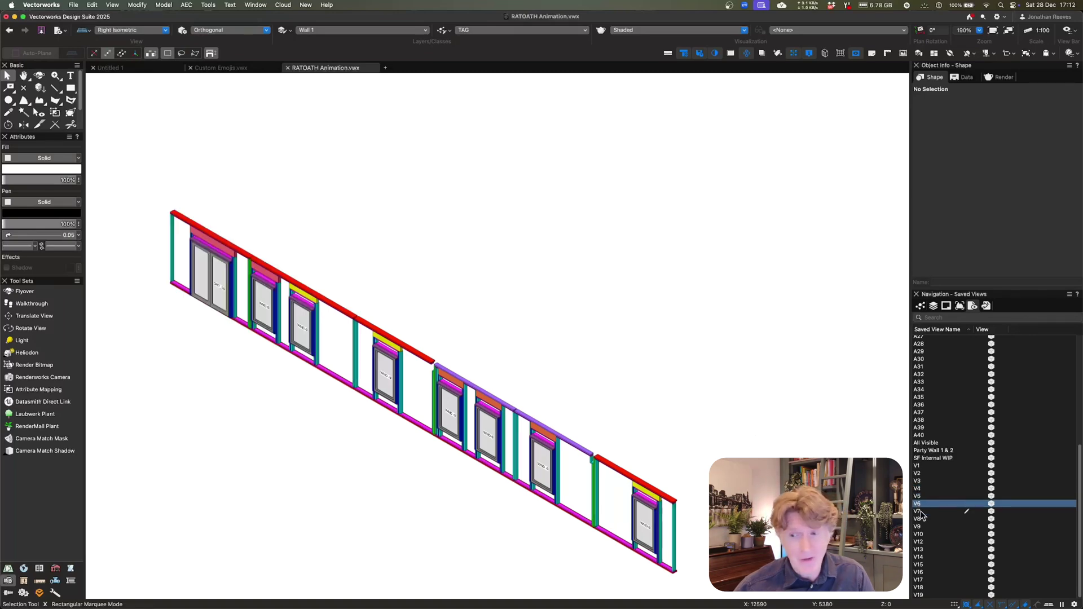
{"action": "double_click", "coordinate": [920, 511]}
{"action": "double_click", "coordinate": [919, 518]}
{"action": "double_click", "coordinate": [919, 526]}
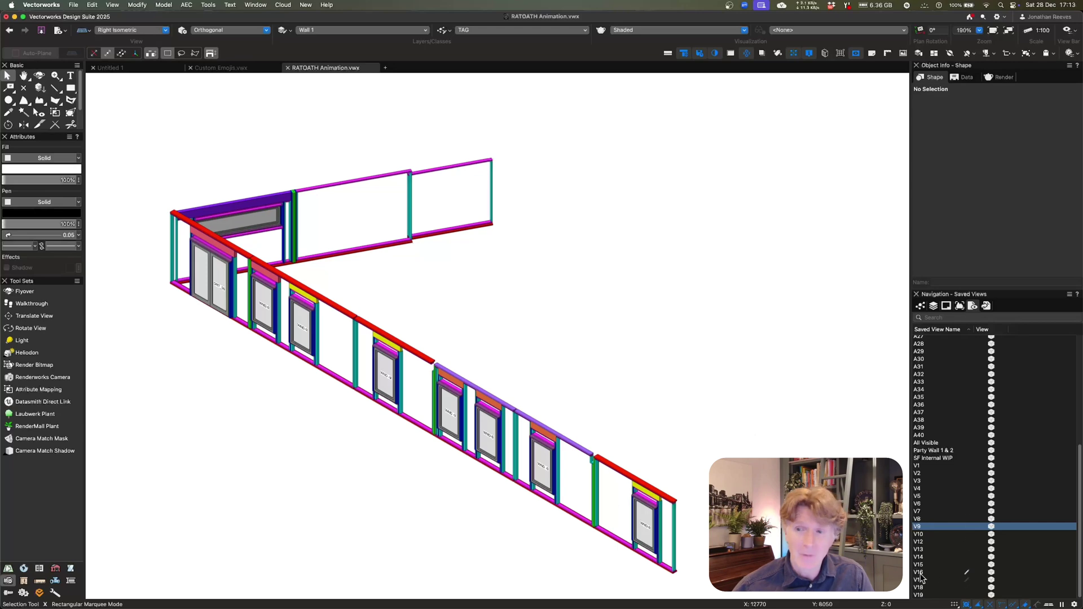
{"action": "double_click", "coordinate": [920, 595]}
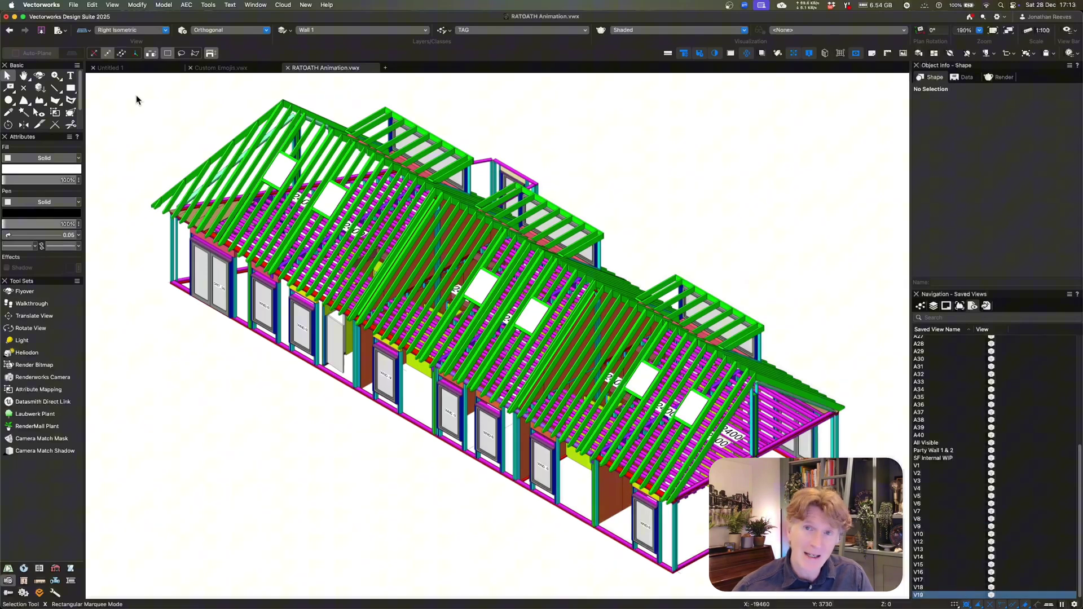
Clear the Publish list and add saved views V1–V19 to it
{"action": "left_click", "coordinate": [74, 5]}
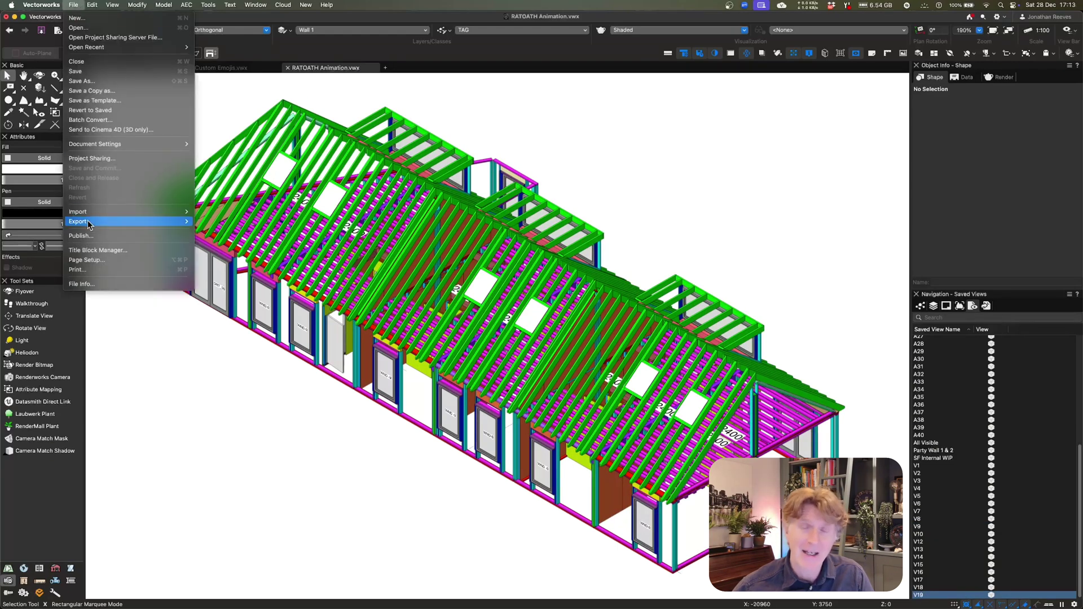
{"action": "mouse_move", "coordinate": [87, 221]}
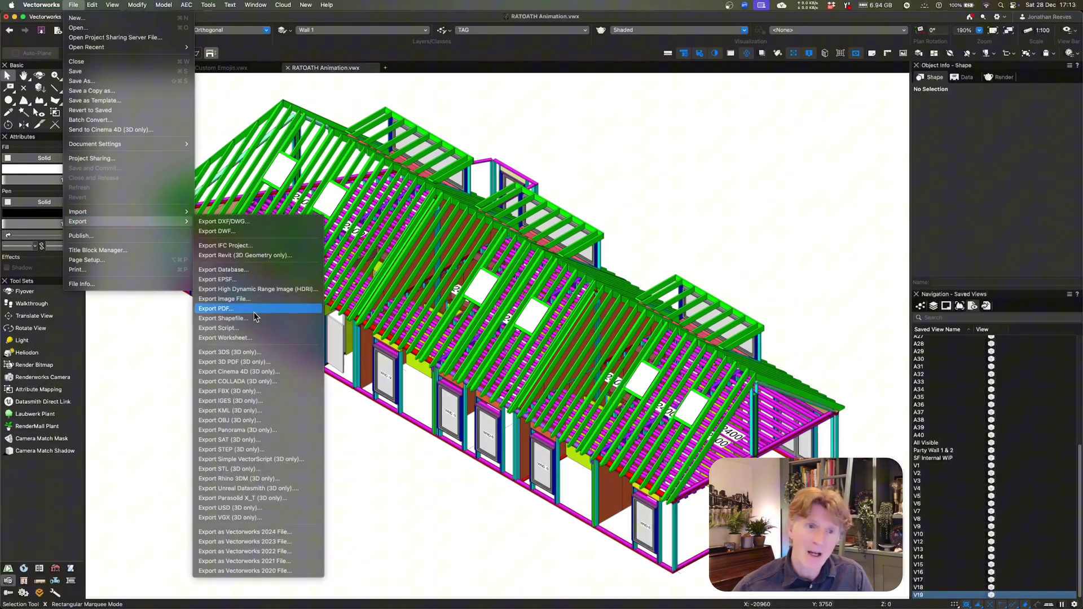
{"action": "left_click", "coordinate": [90, 234]}
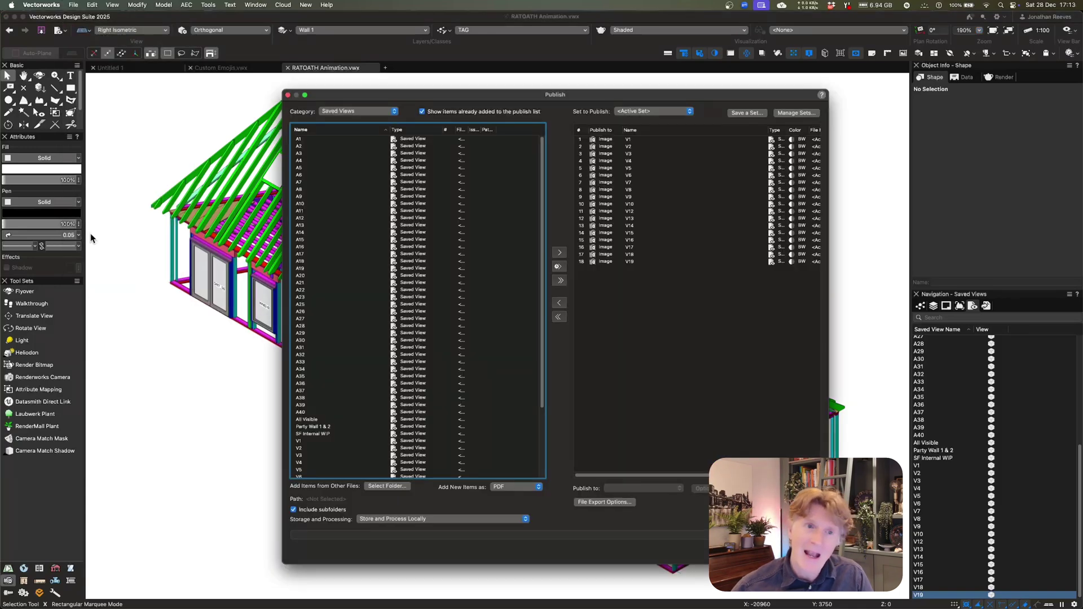
{"action": "left_click", "coordinate": [558, 317]}
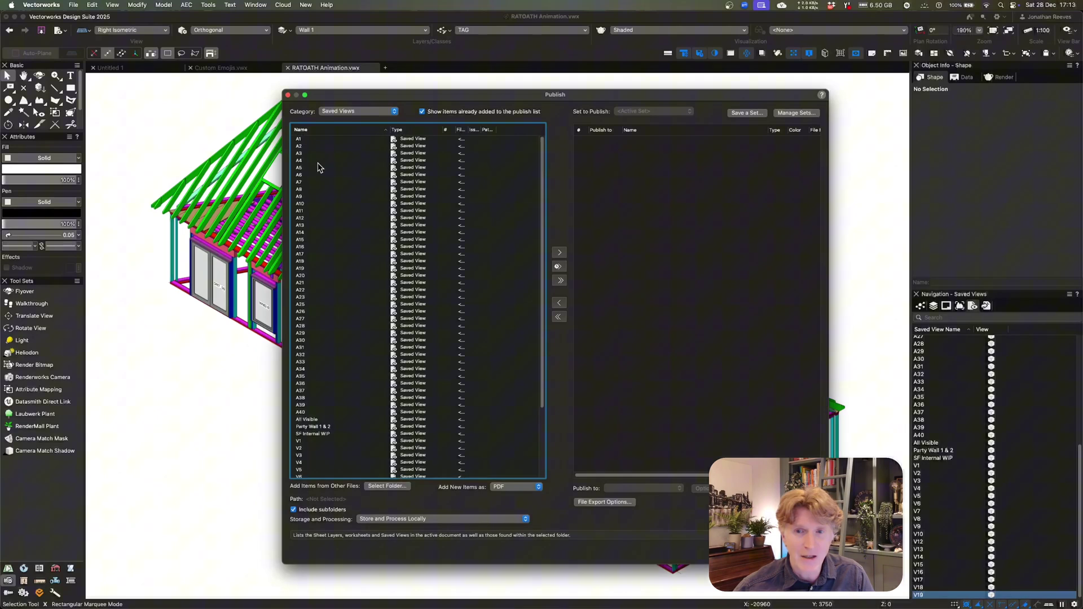
{"action": "scroll", "coordinate": [306, 420], "scroll_direction": "down", "scroll_amount": 5}
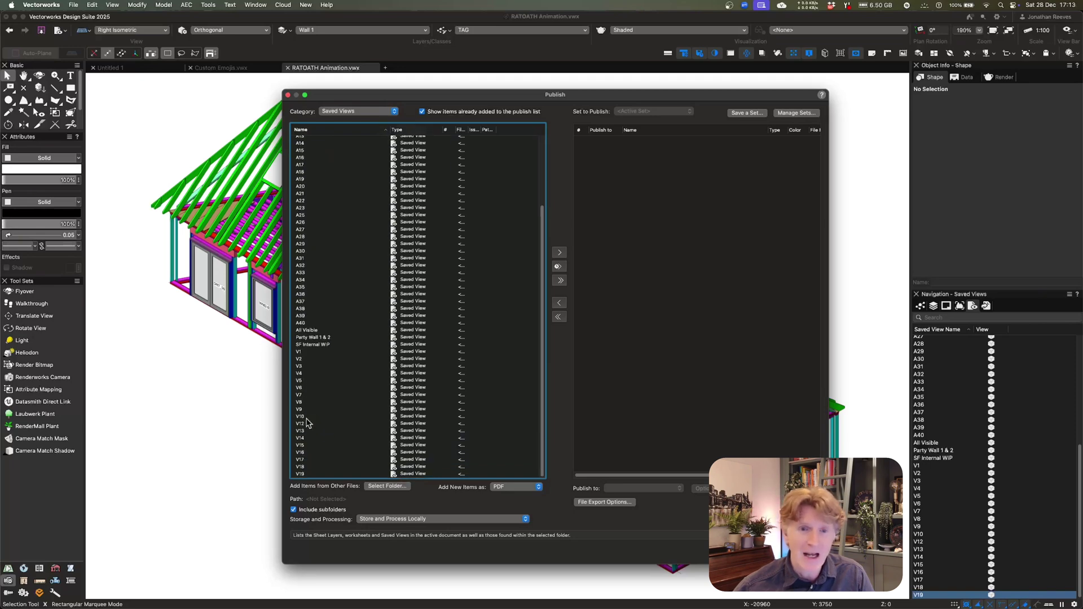
{"action": "left_click", "coordinate": [302, 352]}
{"action": "left_click", "coordinate": [311, 473], "text": "shift"}
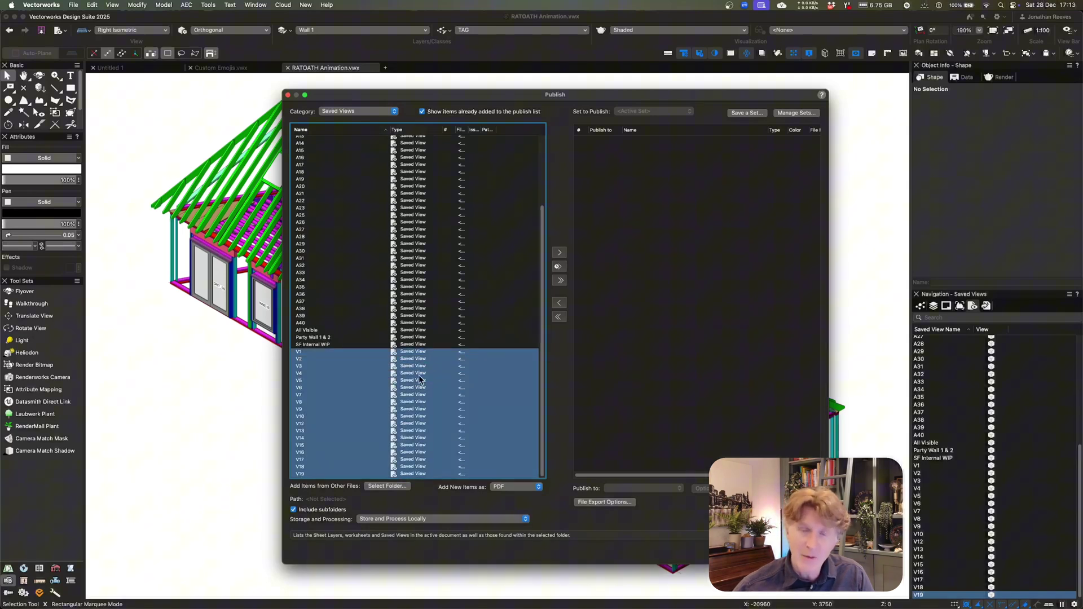
{"action": "left_click_drag", "start_coordinate": [311, 473], "coordinate": [594, 224]}
{"action": "left_click", "coordinate": [605, 139]}
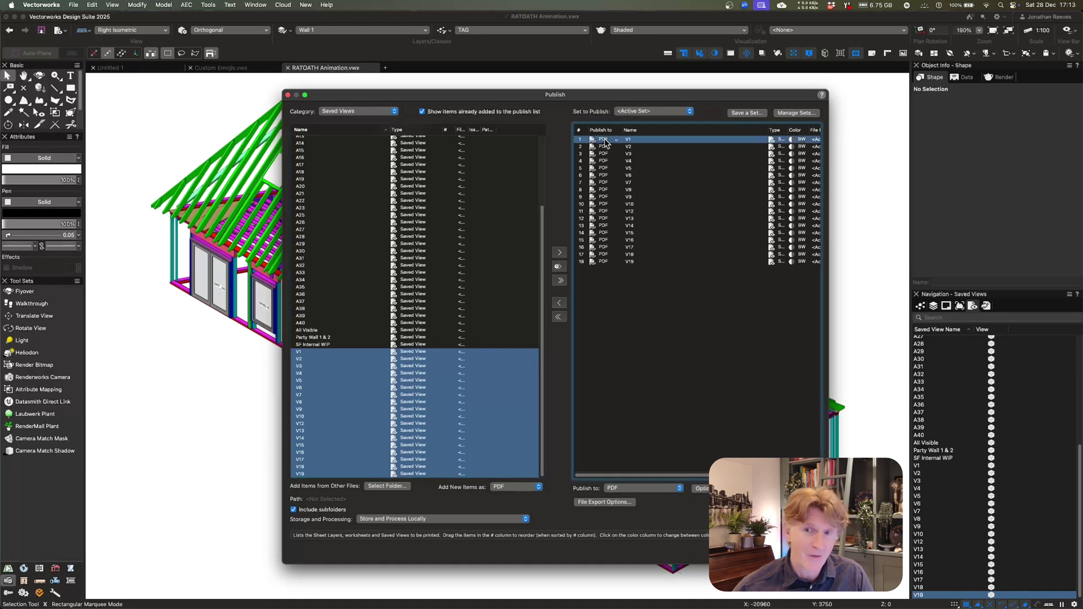
{"action": "left_click", "coordinate": [611, 261], "text": "shift"}
Set the publish output to JPEG images and publish without saving a publish set
{"action": "left_click", "coordinate": [651, 488]}
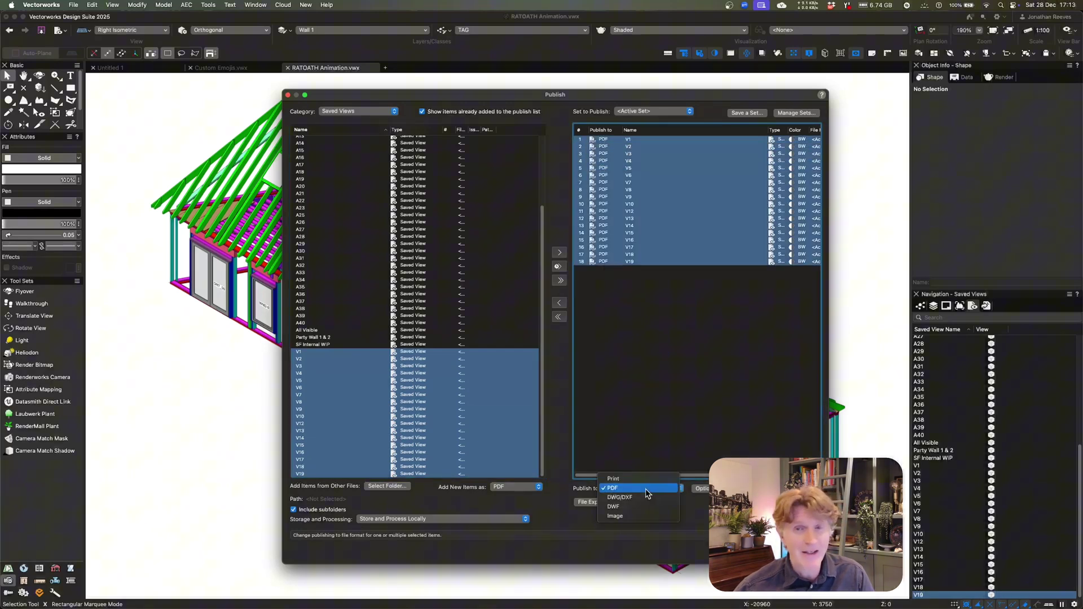
{"action": "left_click", "coordinate": [620, 511]}
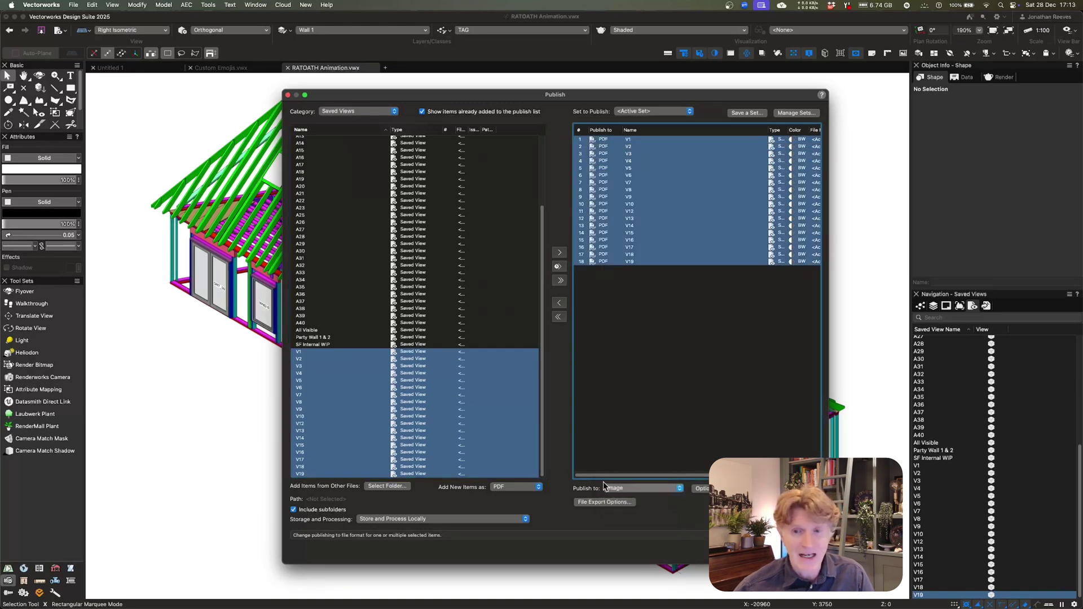
{"action": "left_click", "coordinate": [700, 489]}
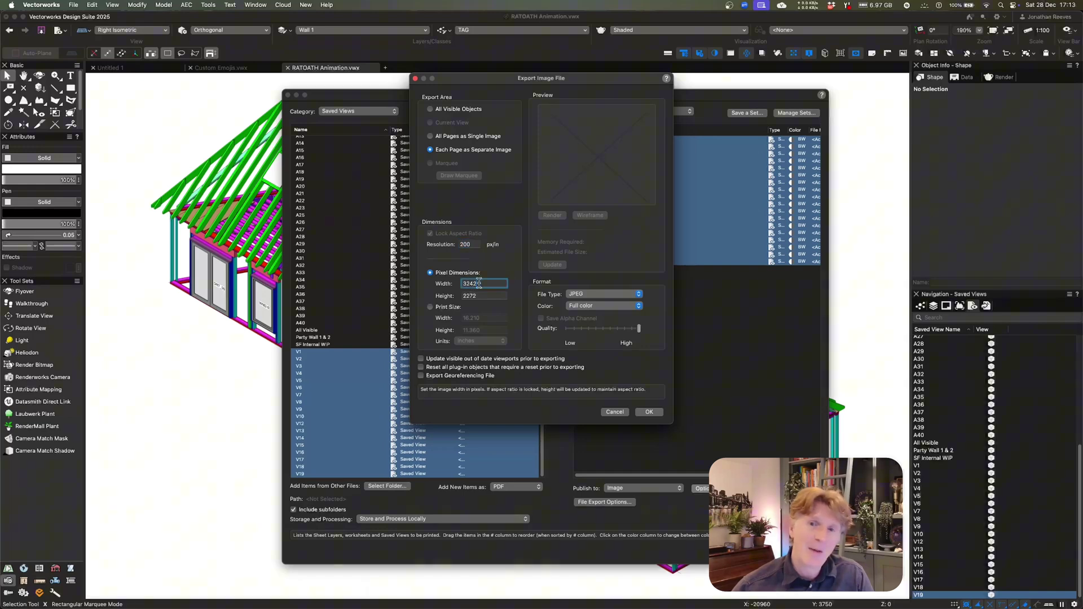
{"action": "left_click", "coordinate": [649, 412]}
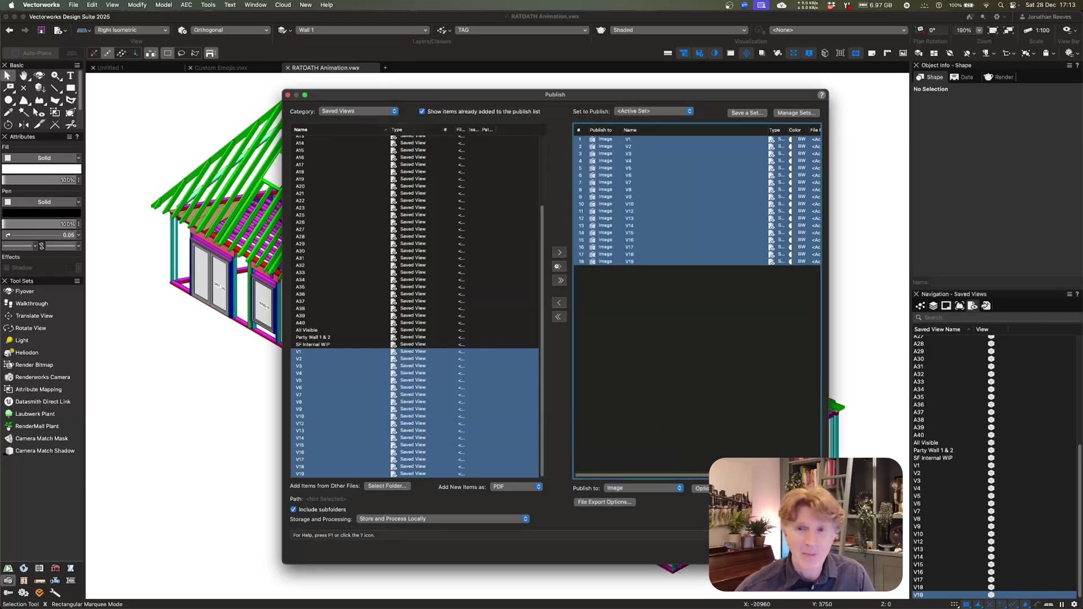
{"action": "key", "text": "Return"}
{"action": "left_click", "coordinate": [586, 224]}
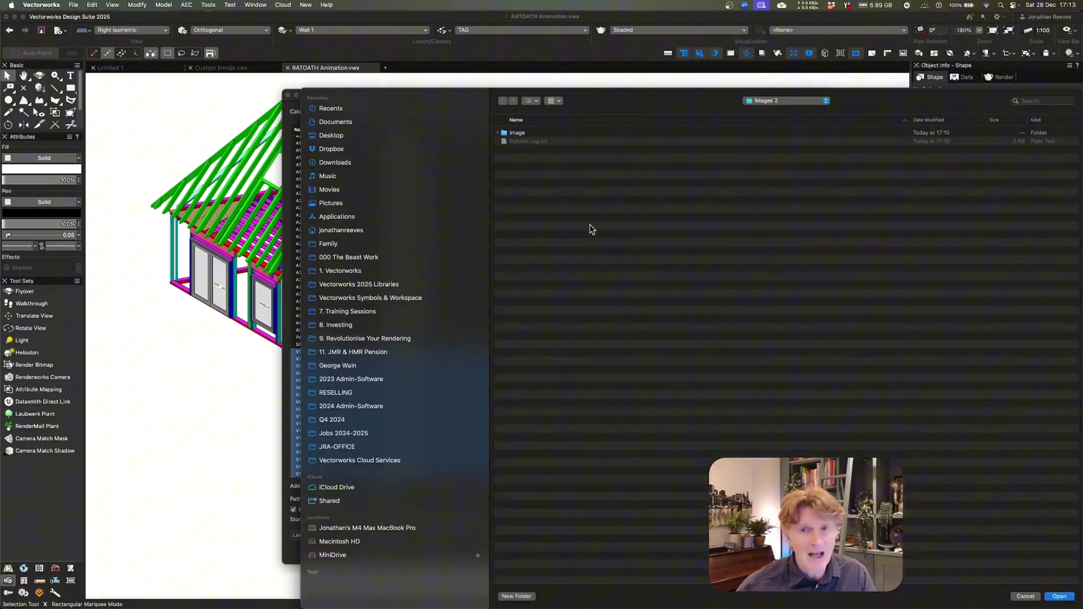
Create an Images 3 folder in Saved Views Animation and publish the views there
{"action": "left_click", "coordinate": [788, 104]}
{"action": "left_click", "coordinate": [786, 110]}
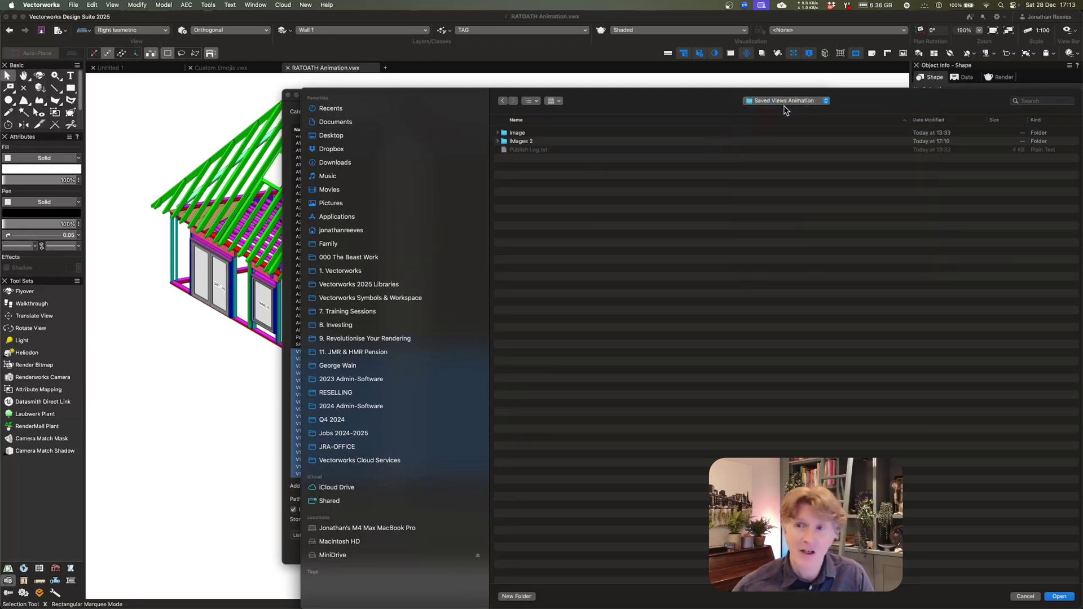
{"action": "left_click", "coordinate": [516, 596]}
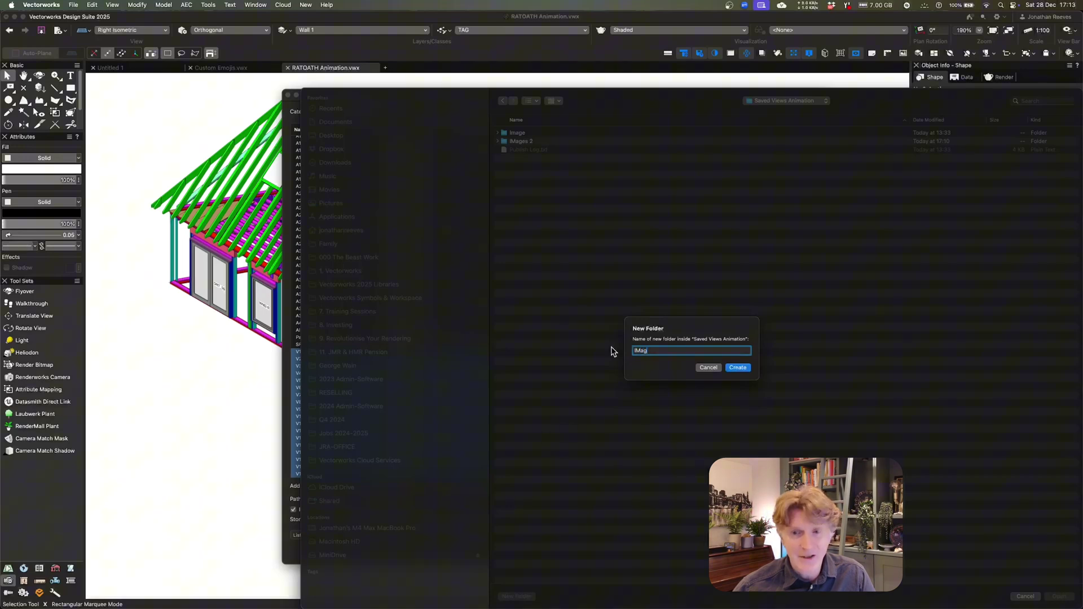
{"action": "right_click", "coordinate": [640, 352]}
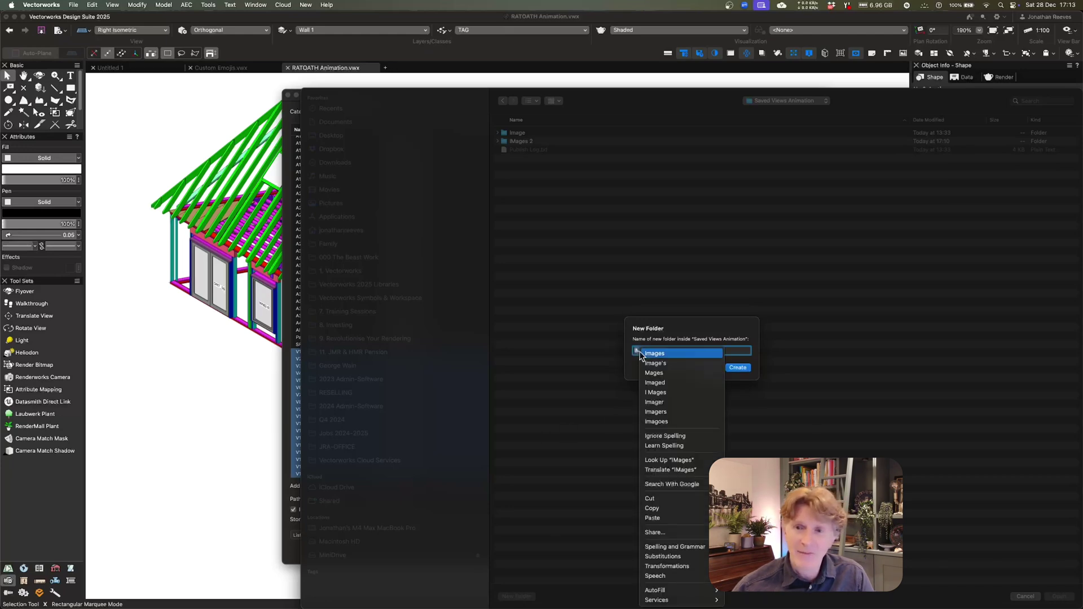
{"action": "left_click", "coordinate": [642, 355]}
{"action": "key", "text": "Return"}
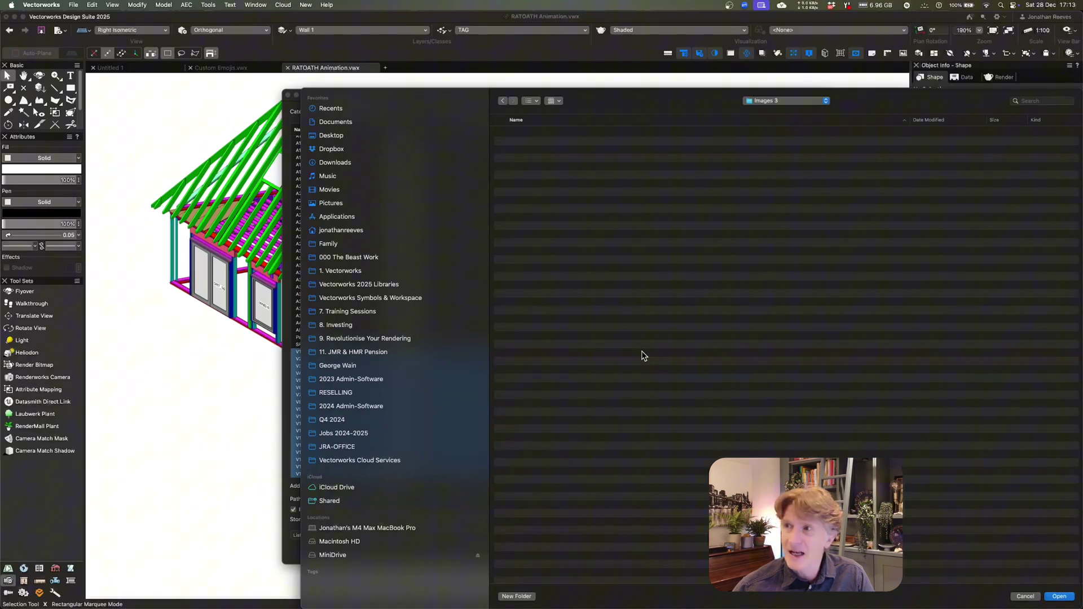
{"action": "key", "text": "Return"}
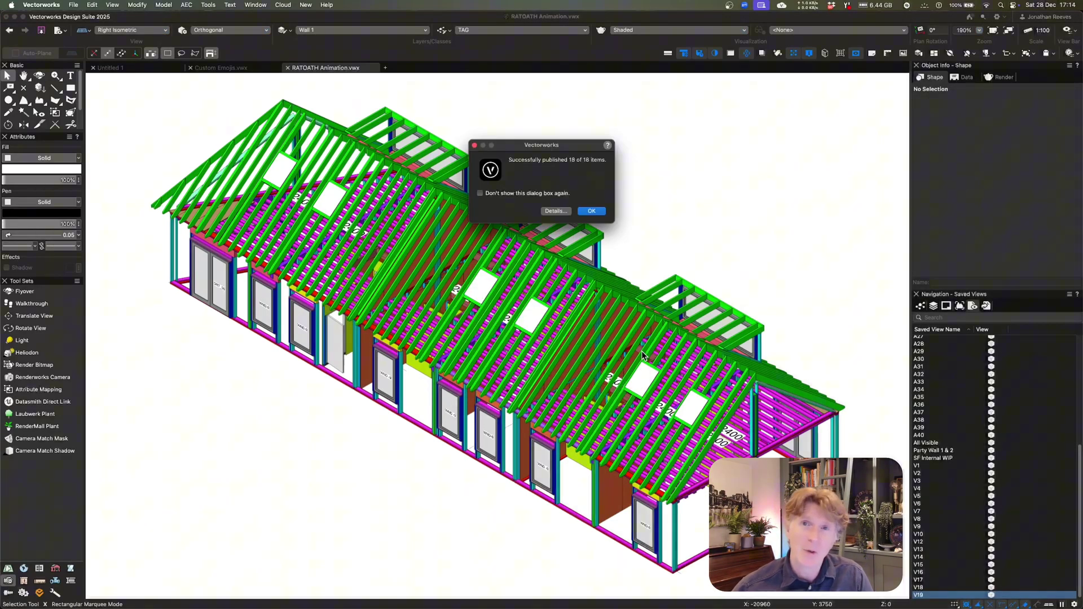
Dismiss the publish success message and switch over to CapCut
{"action": "left_click", "coordinate": [591, 212]}
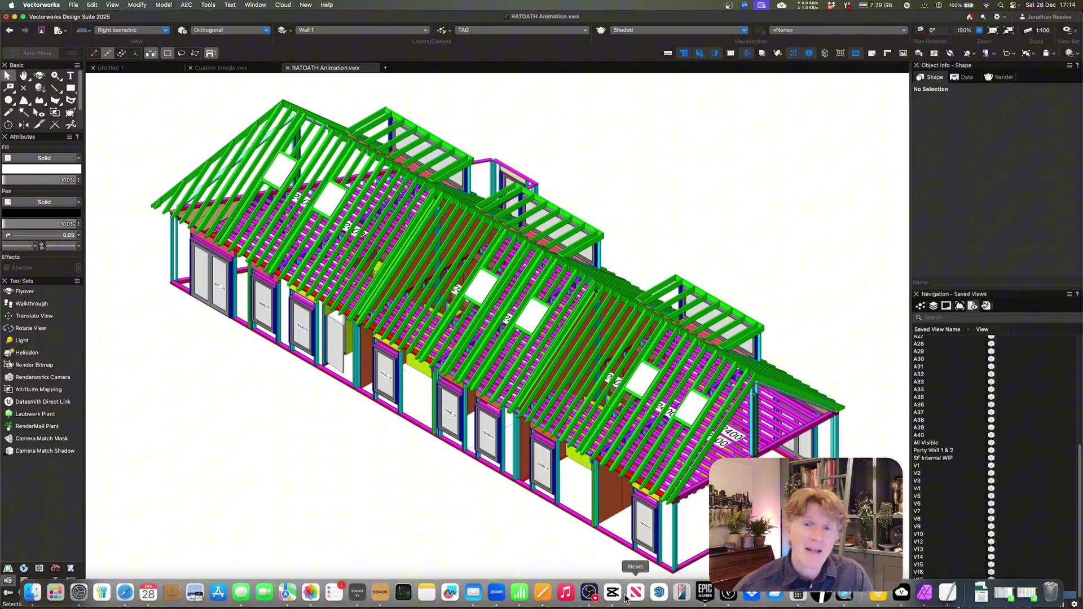
{"action": "left_click", "coordinate": [654, 592]}
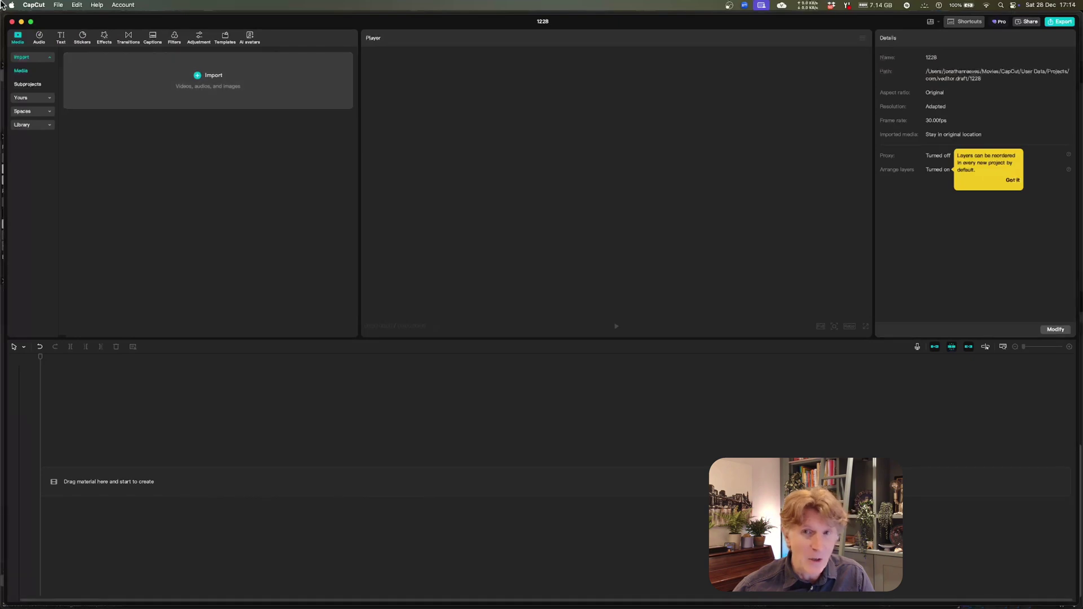
{"action": "left_click", "coordinate": [34, 6]}
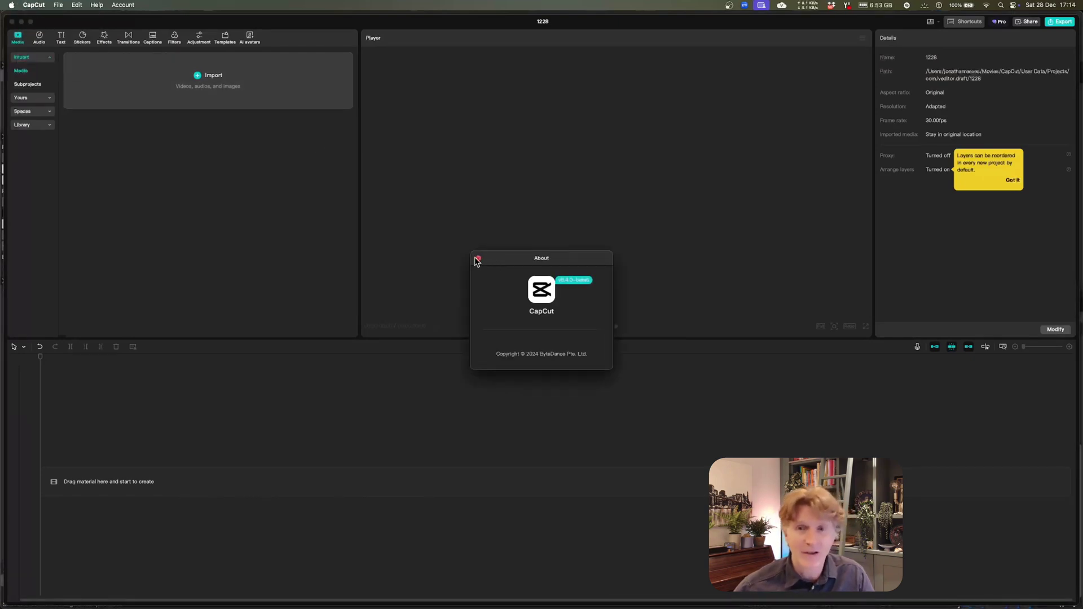
{"action": "left_click", "coordinate": [478, 258]}
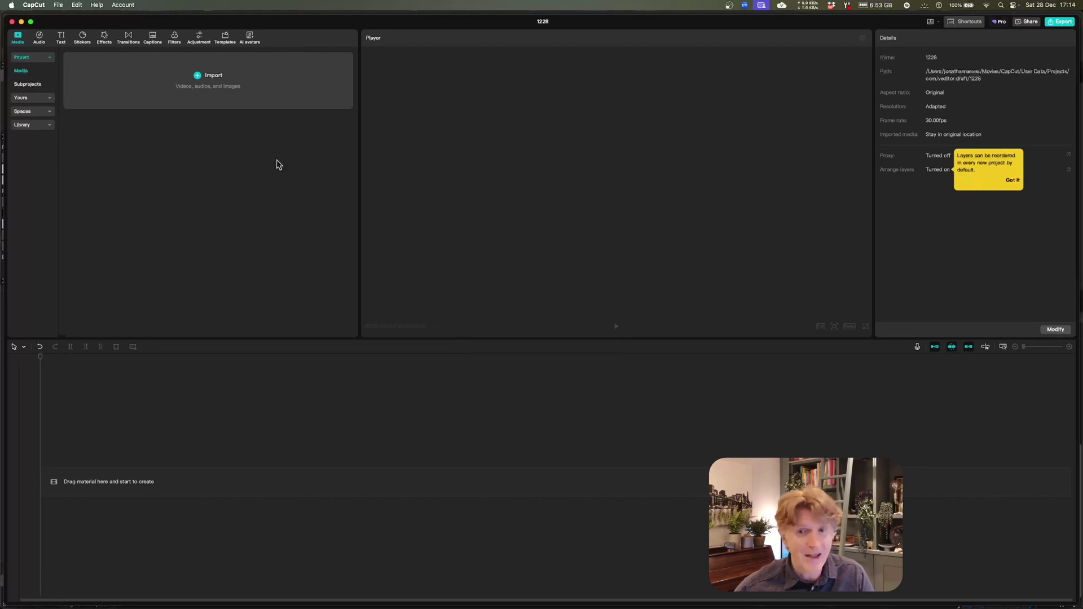
Select V1.JPG through V19.JPG in the Image > RATOATH Animation folder for import
{"action": "left_click", "coordinate": [197, 77]}
{"action": "left_click", "coordinate": [607, 111]}
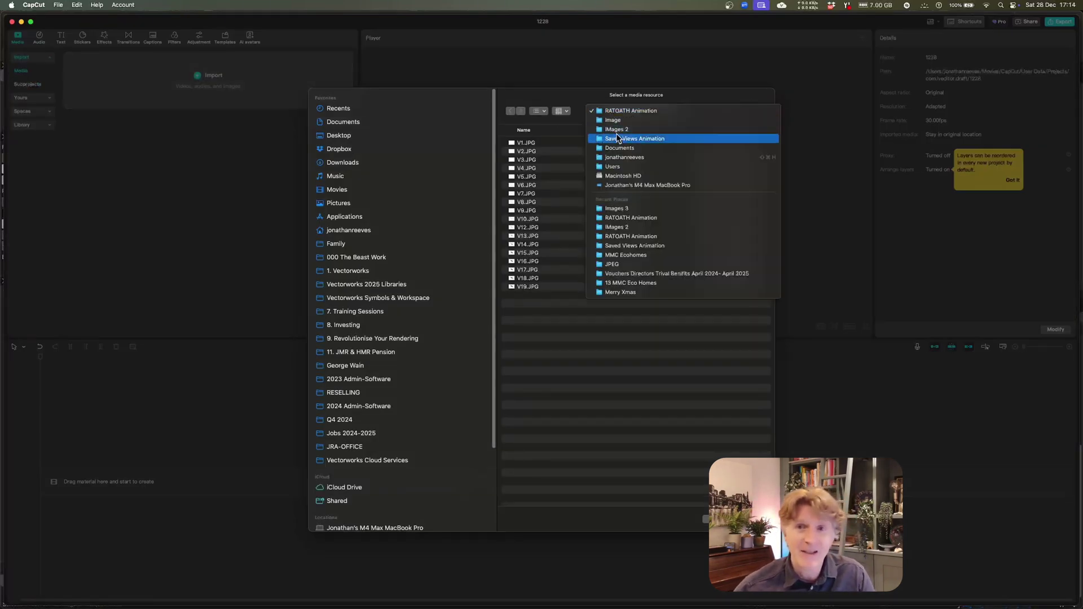
{"action": "left_click", "coordinate": [616, 135]}
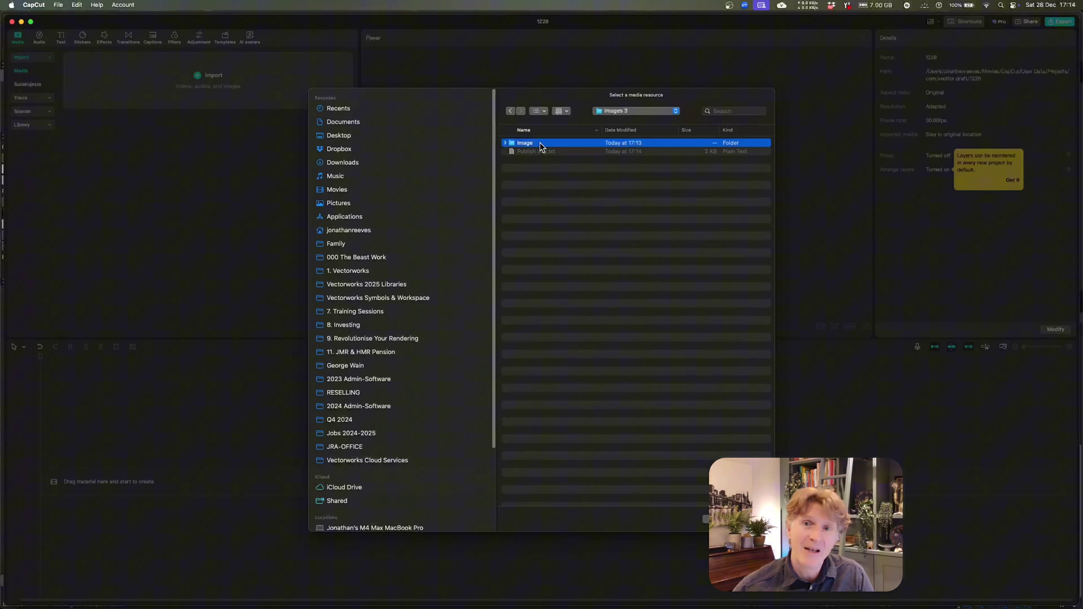
{"action": "double_click", "coordinate": [530, 143]}
{"action": "double_click", "coordinate": [533, 143]}
{"action": "left_click", "coordinate": [535, 145]}
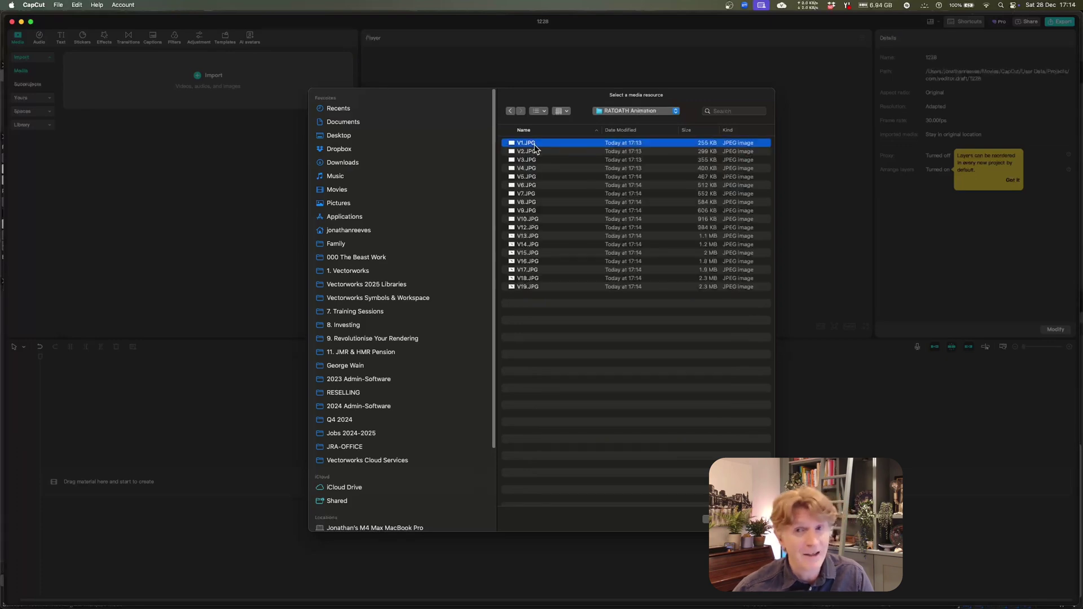
{"action": "left_click", "coordinate": [535, 288], "text": "shift"}
Import the V1–V19 images and place them in order on the timeline
{"action": "key", "text": "Return"}
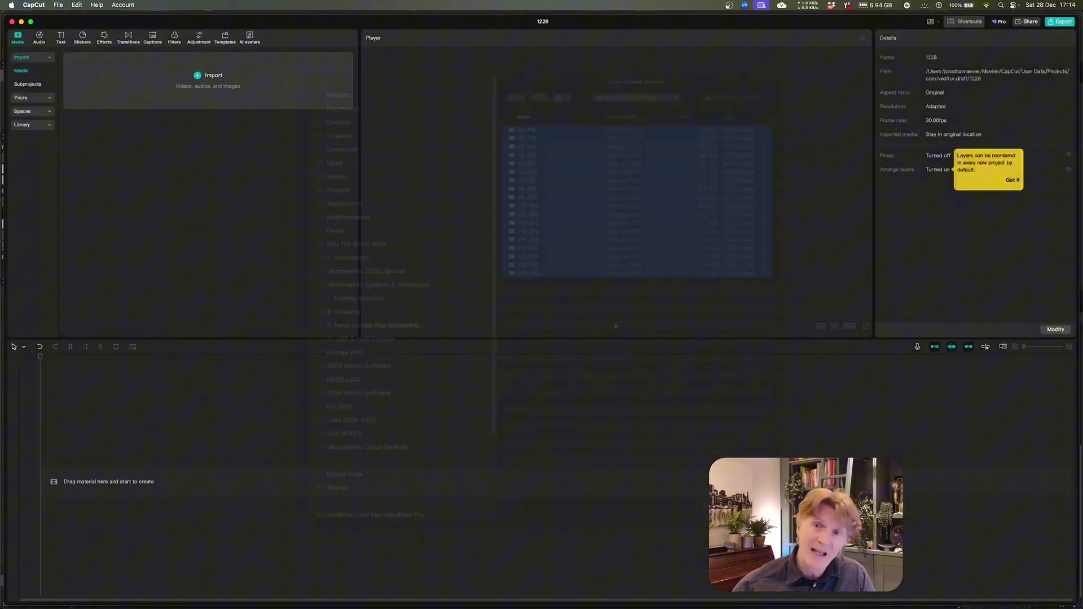
{"action": "left_click_drag", "start_coordinate": [92, 97], "coordinate": [88, 480]}
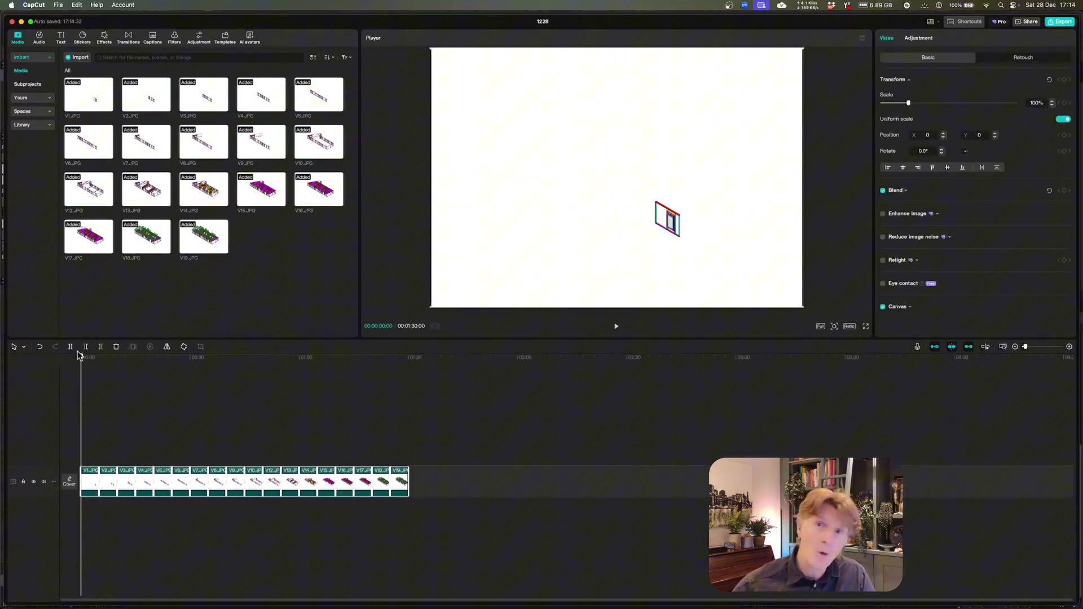
{"action": "left_click_drag", "start_coordinate": [82, 354], "coordinate": [60, 387]}
Merge the images into one compound clip and speed it up to 8.0x
{"action": "right_click", "coordinate": [253, 492]}
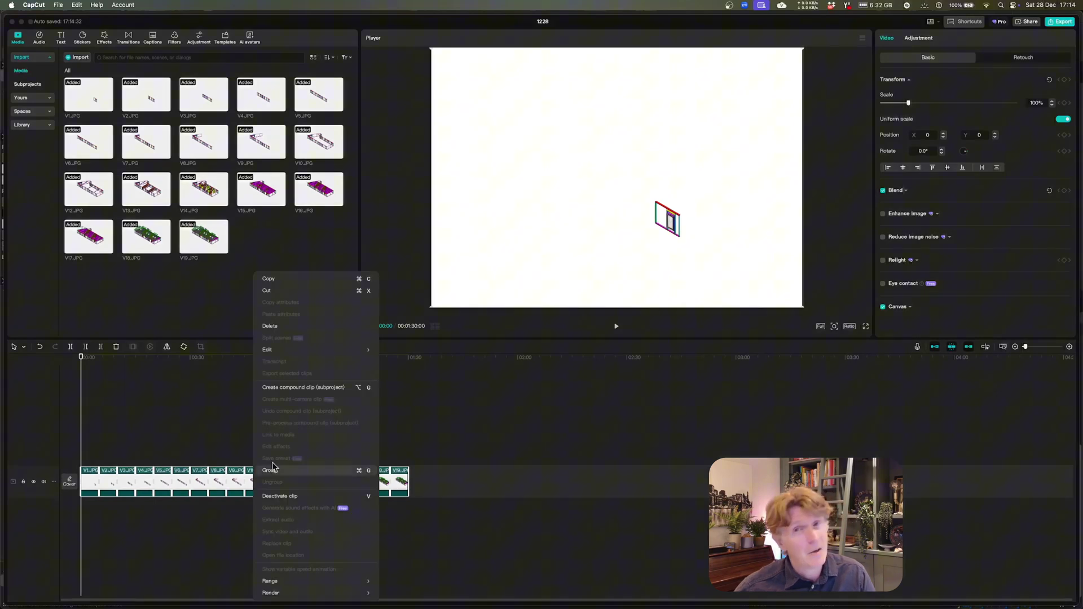
{"action": "left_click", "coordinate": [305, 388]}
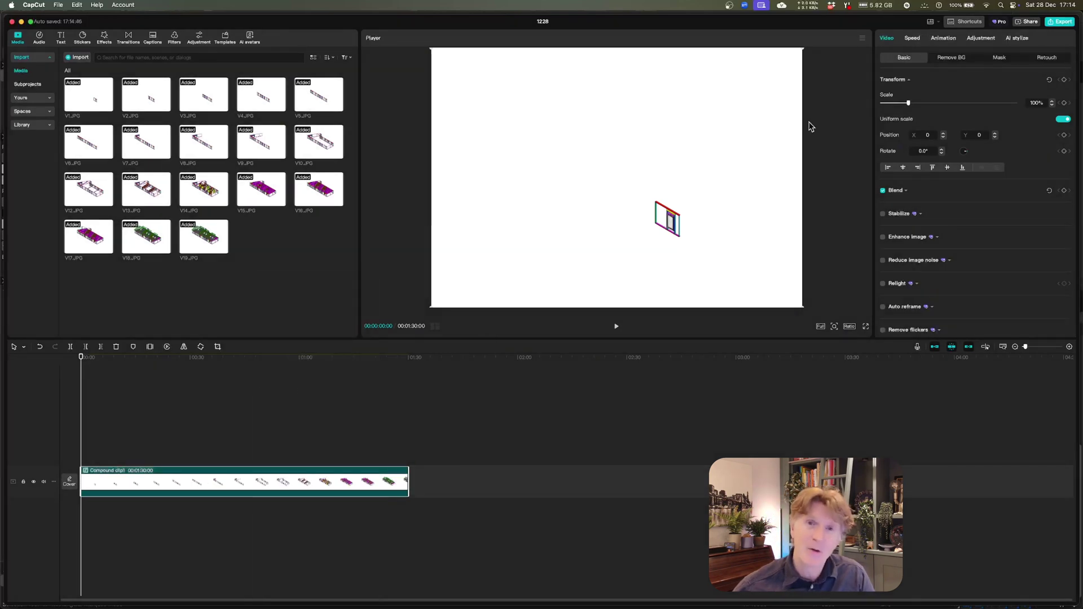
{"action": "left_click", "coordinate": [912, 38]}
{"action": "left_click_drag", "start_coordinate": [910, 92], "coordinate": [991, 99]}
Fine-tune the compound clip's speed to 8.9x, about 10.1 seconds long
{"action": "left_click", "coordinate": [100, 481]}
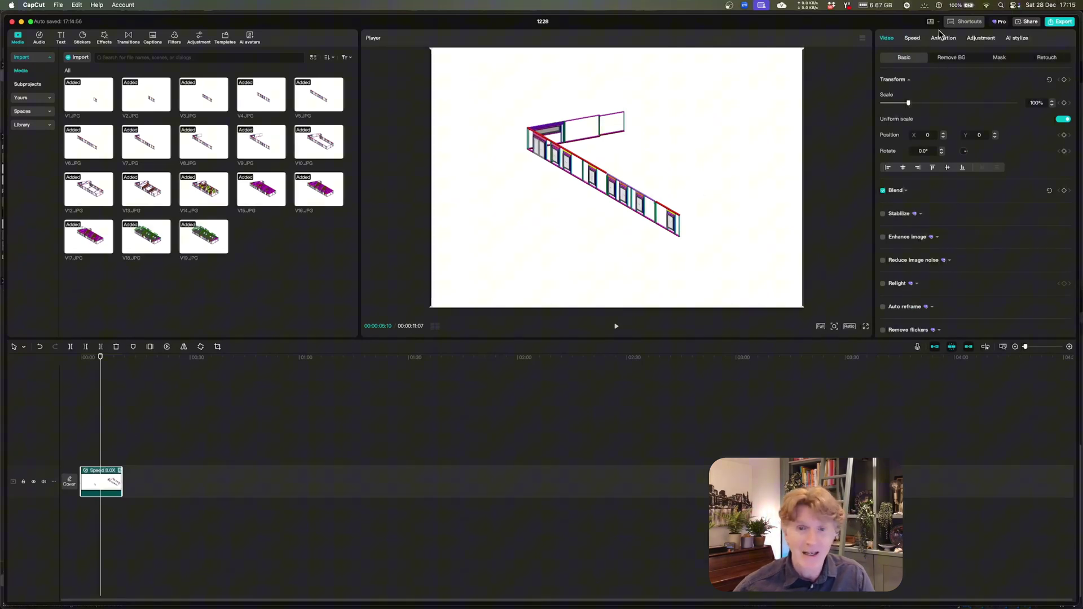
{"action": "left_click", "coordinate": [912, 38]}
{"action": "left_click", "coordinate": [1067, 91]}
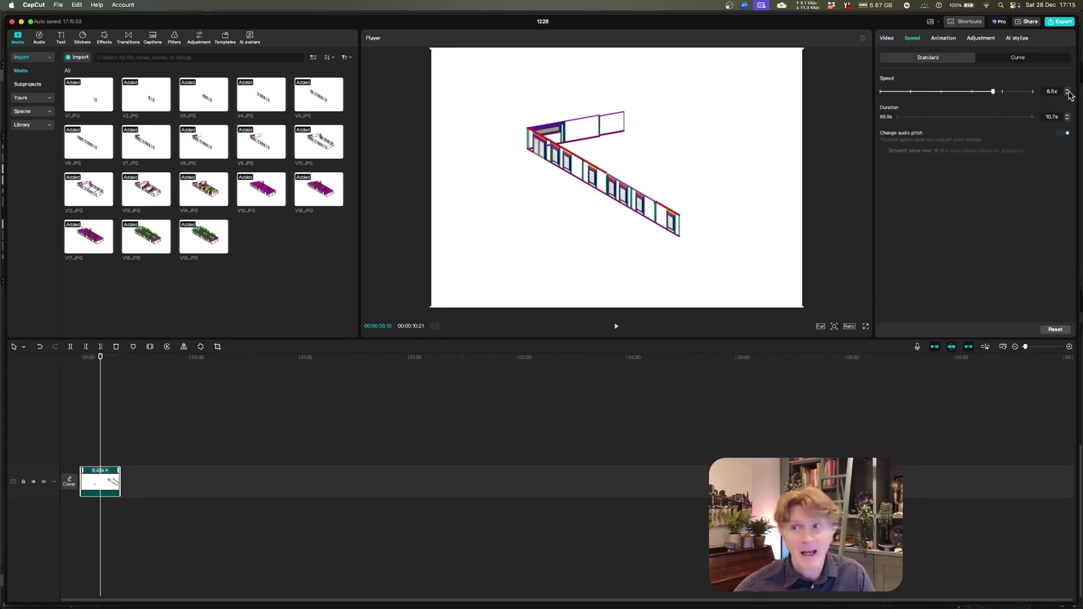
{"action": "left_click", "coordinate": [1067, 91]}
{"action": "left_click", "coordinate": [1067, 93]}
{"action": "left_click", "coordinate": [1067, 93]}
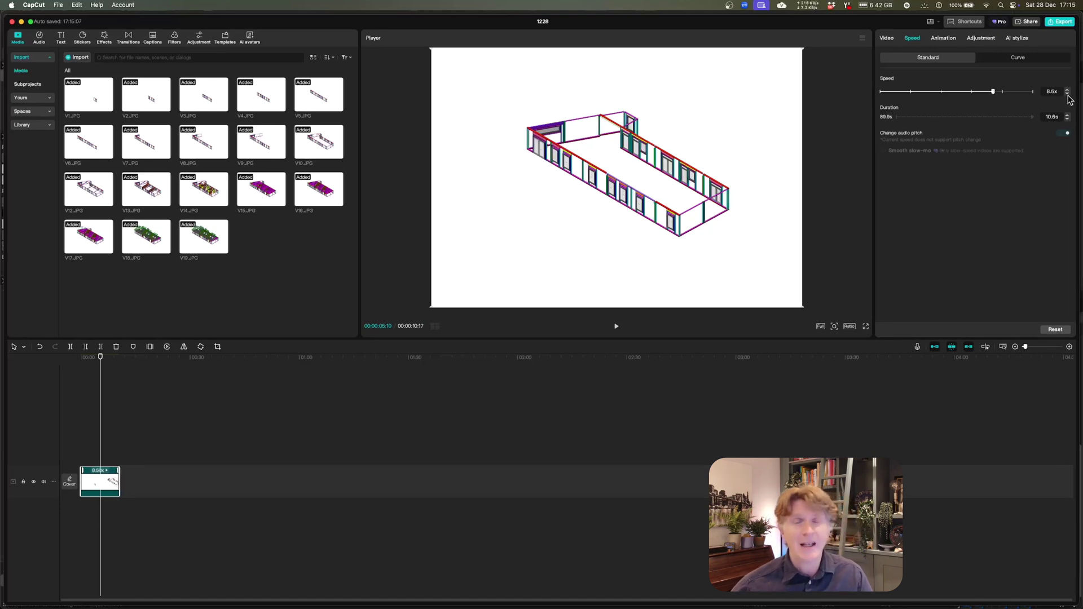
{"action": "left_click", "coordinate": [1067, 90]}
{"action": "left_click", "coordinate": [1067, 90]}
{"action": "left_click", "coordinate": [1067, 90]}
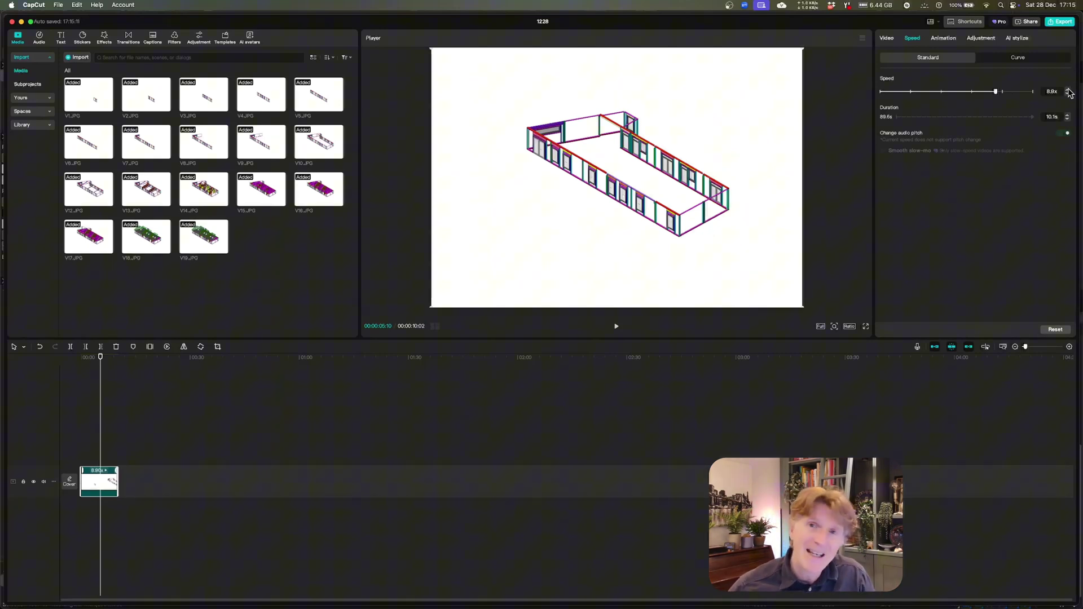
{"action": "left_click", "coordinate": [1067, 90]}
{"action": "left_click", "coordinate": [1067, 94]}
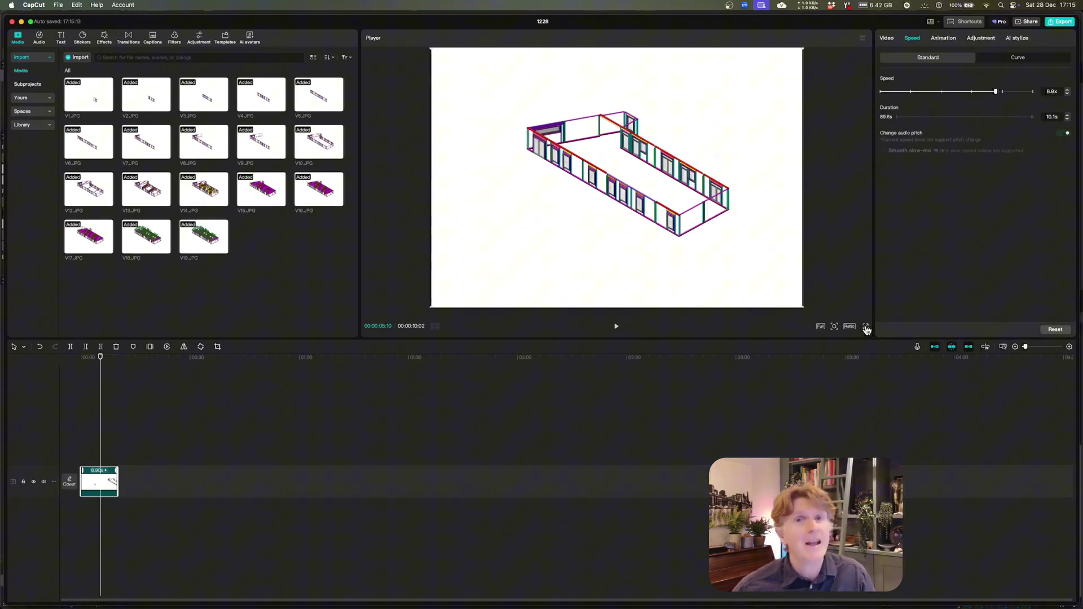
Play the sped-up clip full screen to review it
{"action": "left_click", "coordinate": [866, 326]}
{"action": "left_click", "coordinate": [430, 574]}
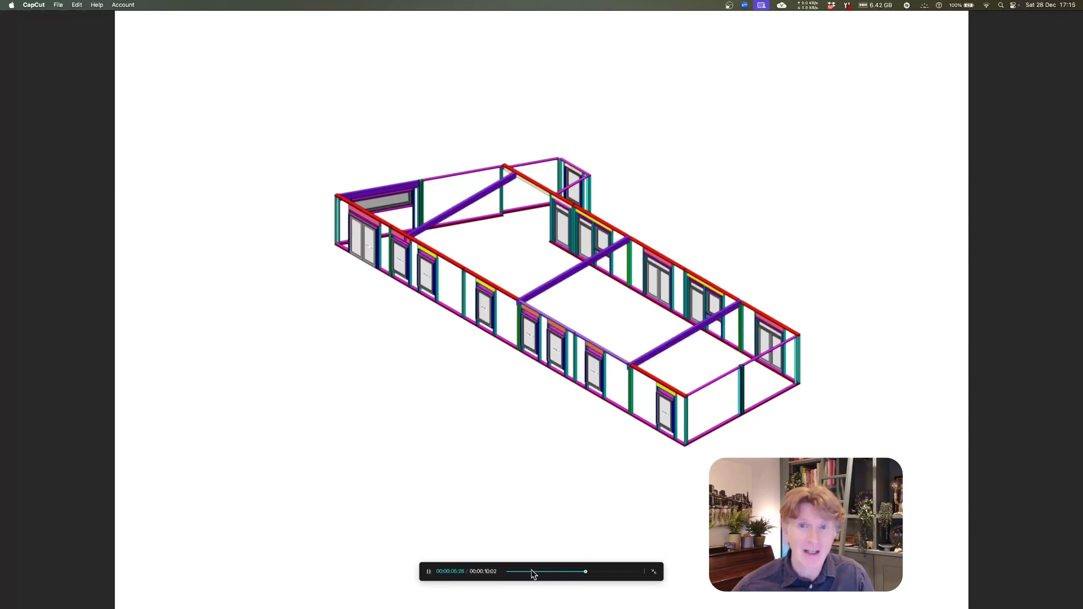
{"action": "left_click", "coordinate": [507, 571]}
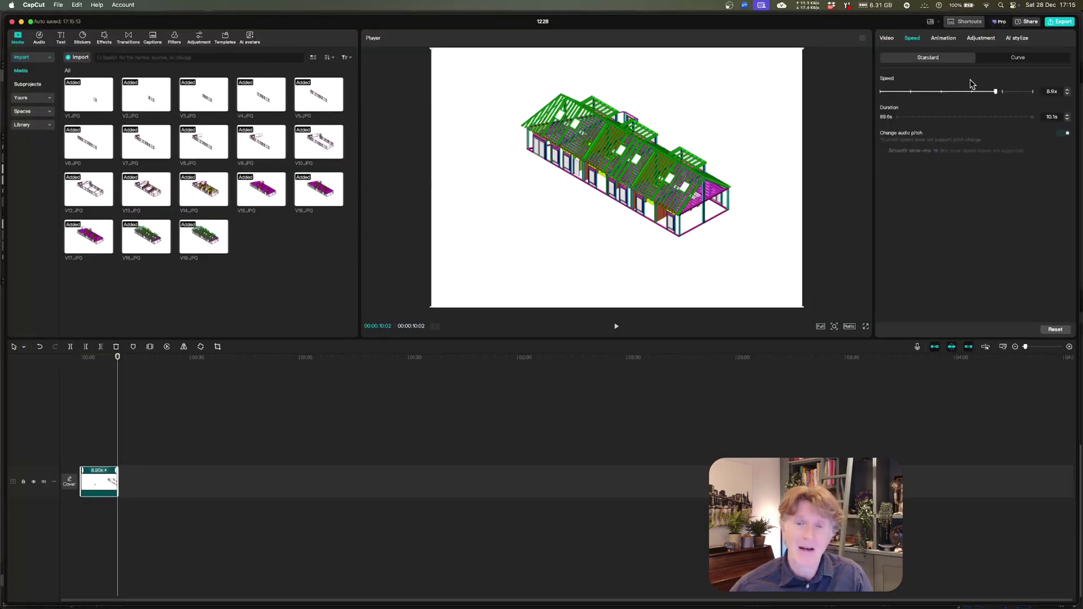
Export the clip as 'Time Lapse', a 4K HEVC mp4, into the Saved Views Animation folder
{"action": "left_click", "coordinate": [1060, 22]}
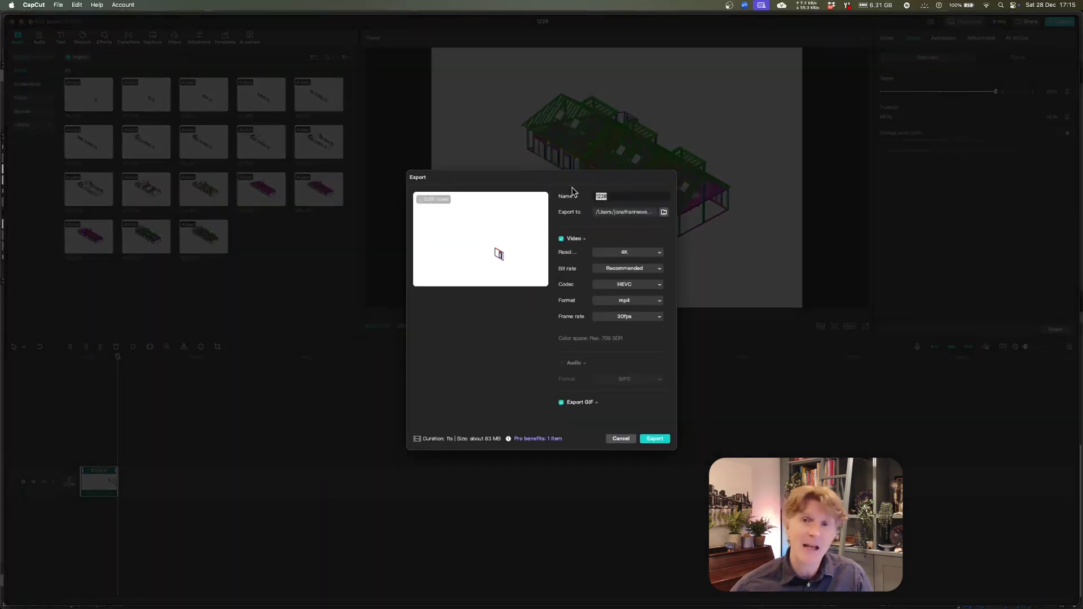
{"action": "type", "text": "Time Lapse"}
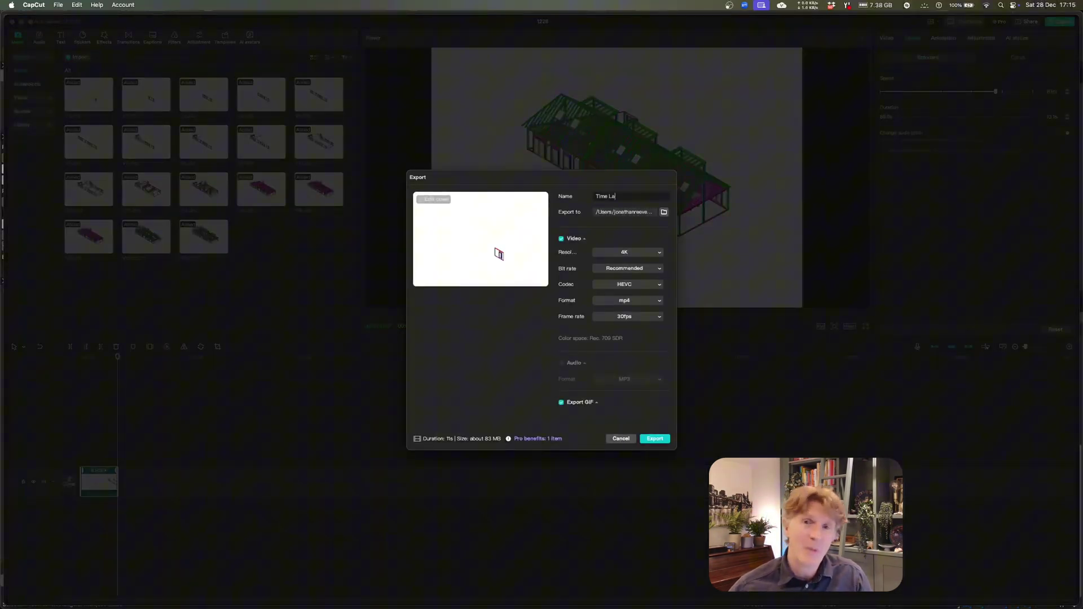
{"action": "left_click", "coordinate": [664, 212]}
{"action": "left_click", "coordinate": [615, 130]}
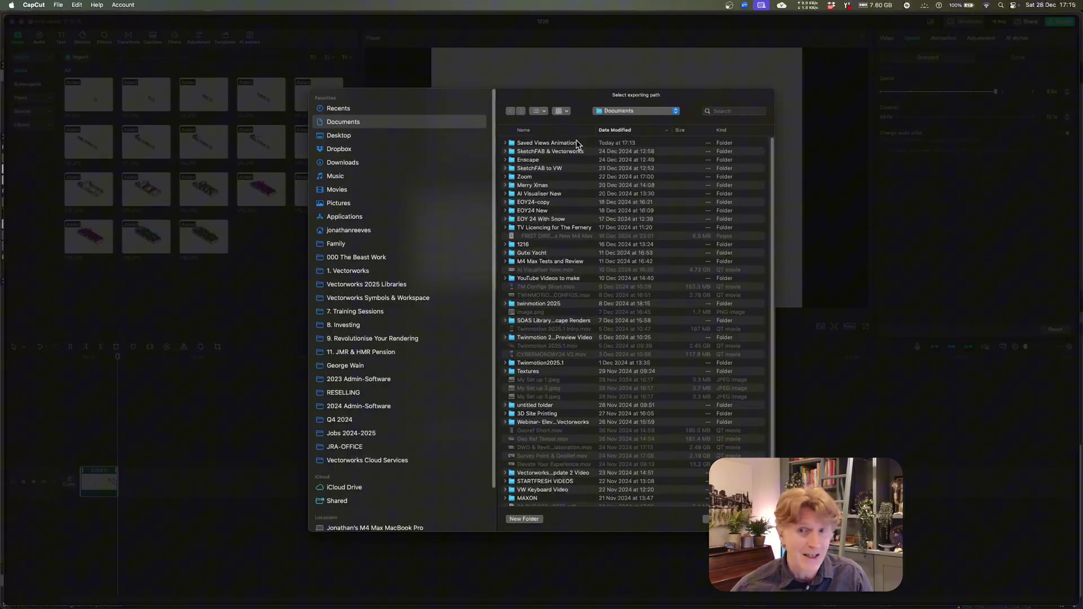
{"action": "double_click", "coordinate": [576, 143]}
{"action": "left_click", "coordinate": [745, 519]}
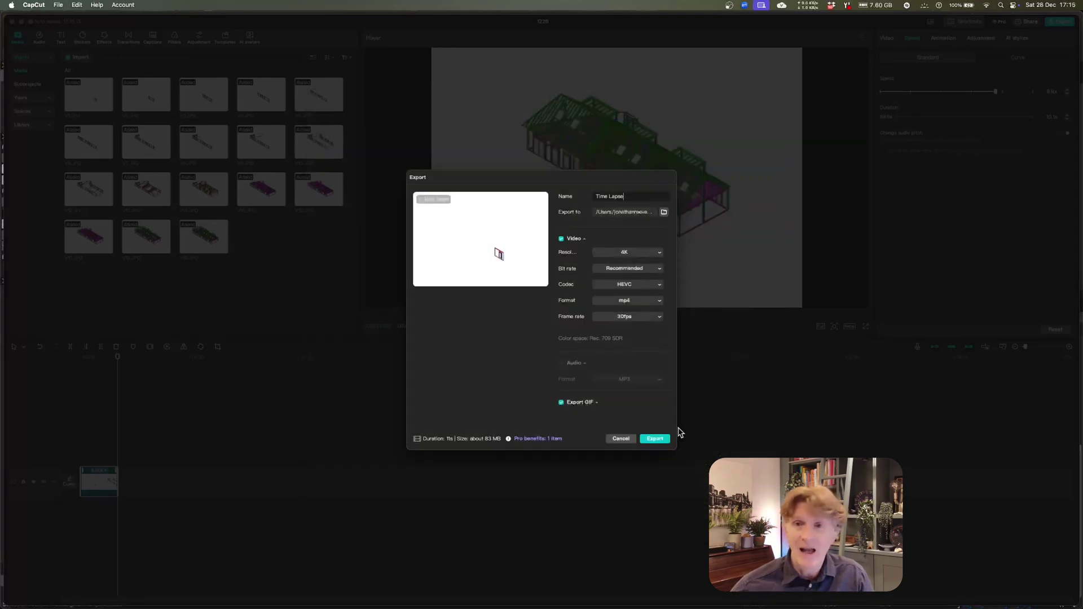
{"action": "left_click", "coordinate": [655, 439]}
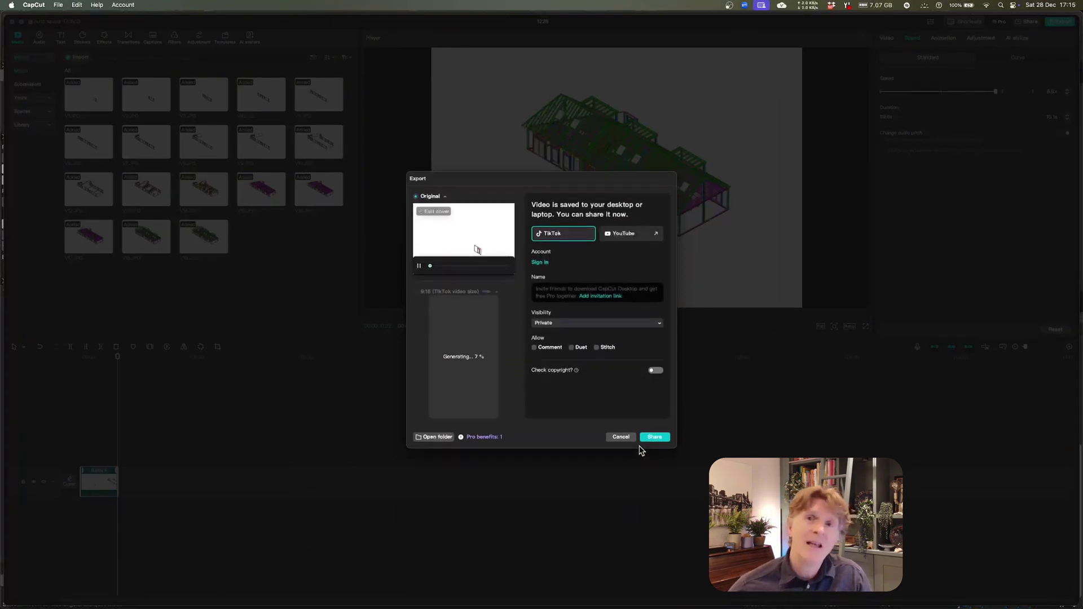
Close the finished export window and go back up to Documents in a Finder window
{"action": "left_click", "coordinate": [620, 438]}
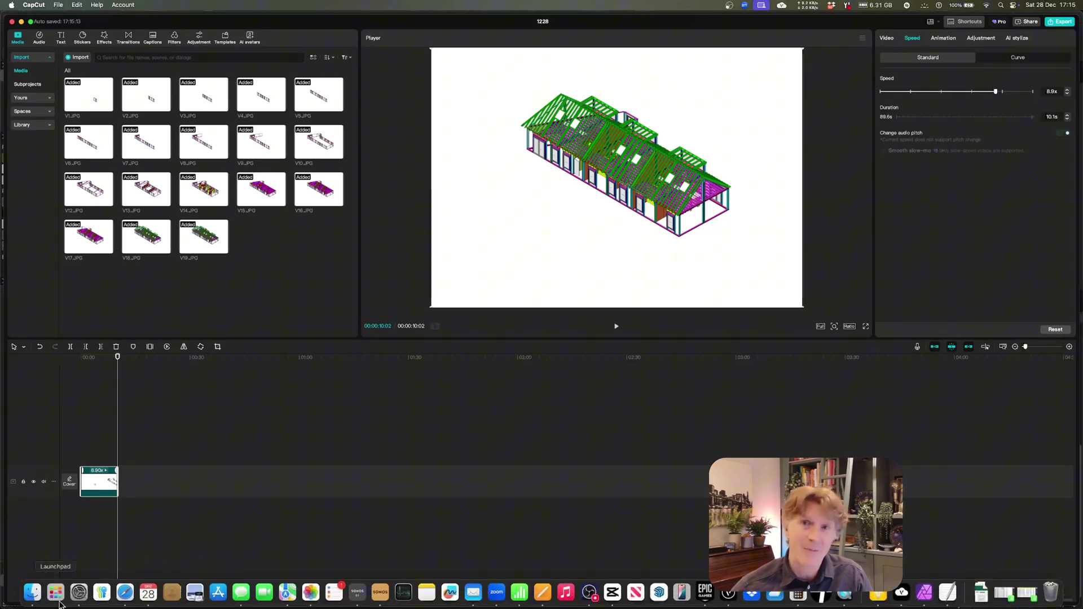
{"action": "left_click", "coordinate": [36, 589]}
{"action": "left_click", "coordinate": [318, 59]}
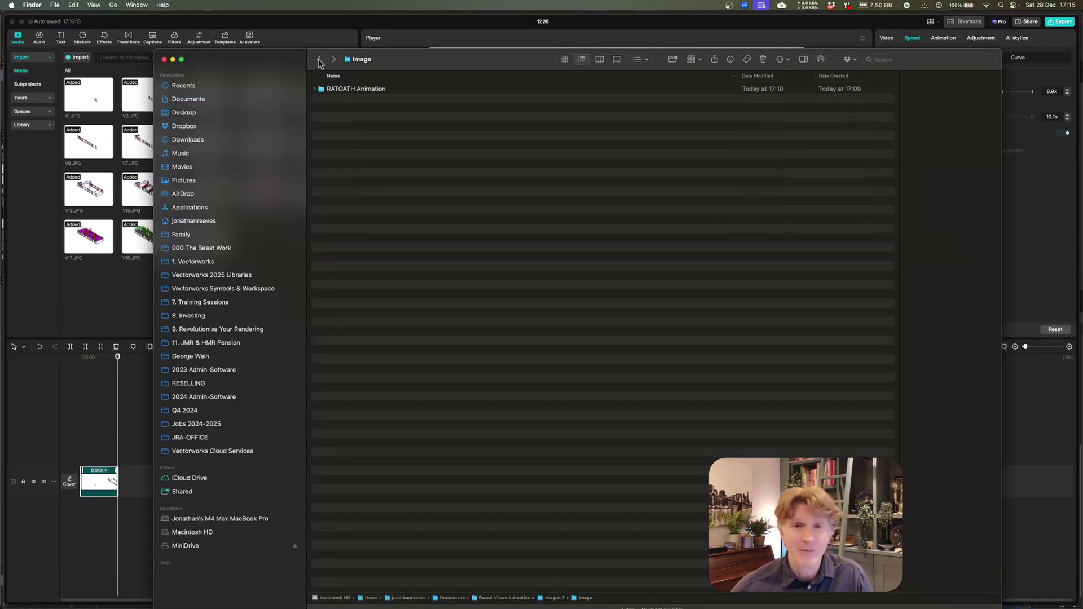
{"action": "left_click", "coordinate": [319, 59]}
{"action": "left_click", "coordinate": [318, 59]}
{"action": "left_click", "coordinate": [319, 59]}
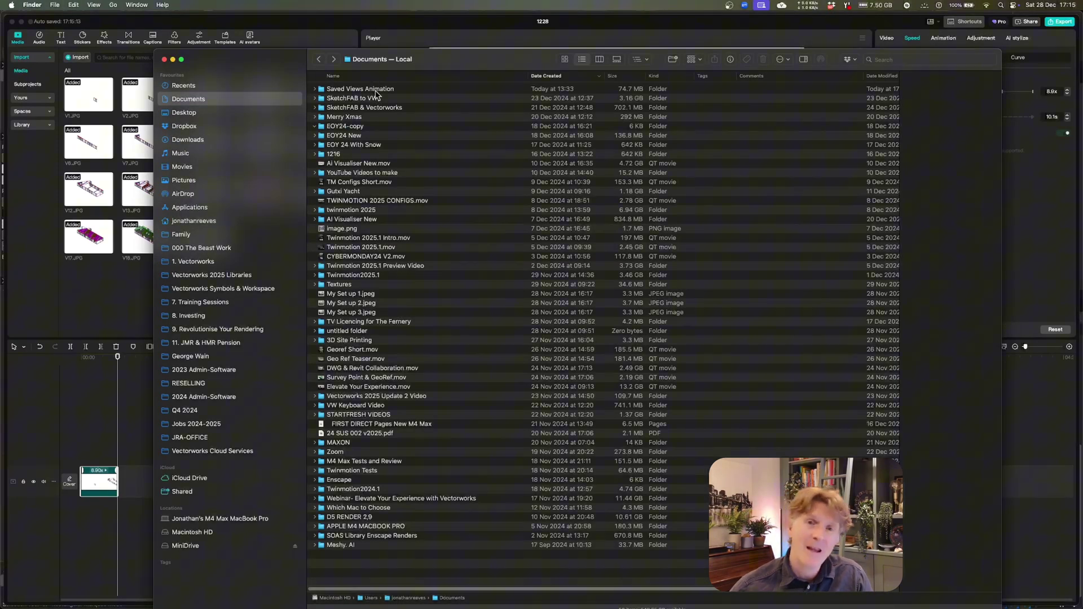
Quick Look Time Lapse.mp4 from the Saved Views Animation > Time Lapse folder
{"action": "double_click", "coordinate": [375, 89]}
{"action": "double_click", "coordinate": [344, 126]}
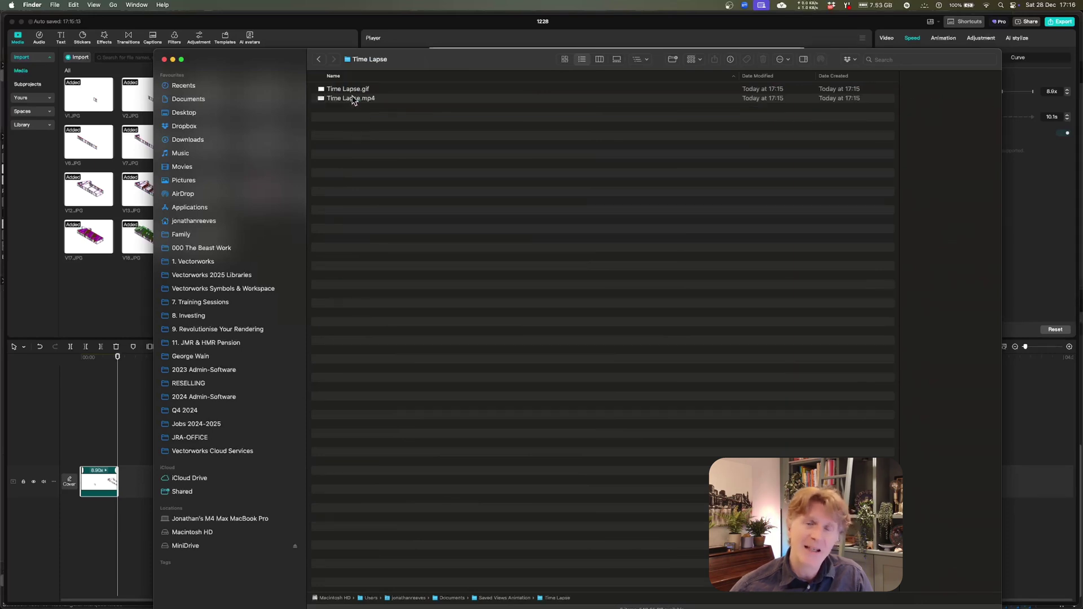
{"action": "left_click", "coordinate": [353, 99]}
{"action": "key", "text": "space"}
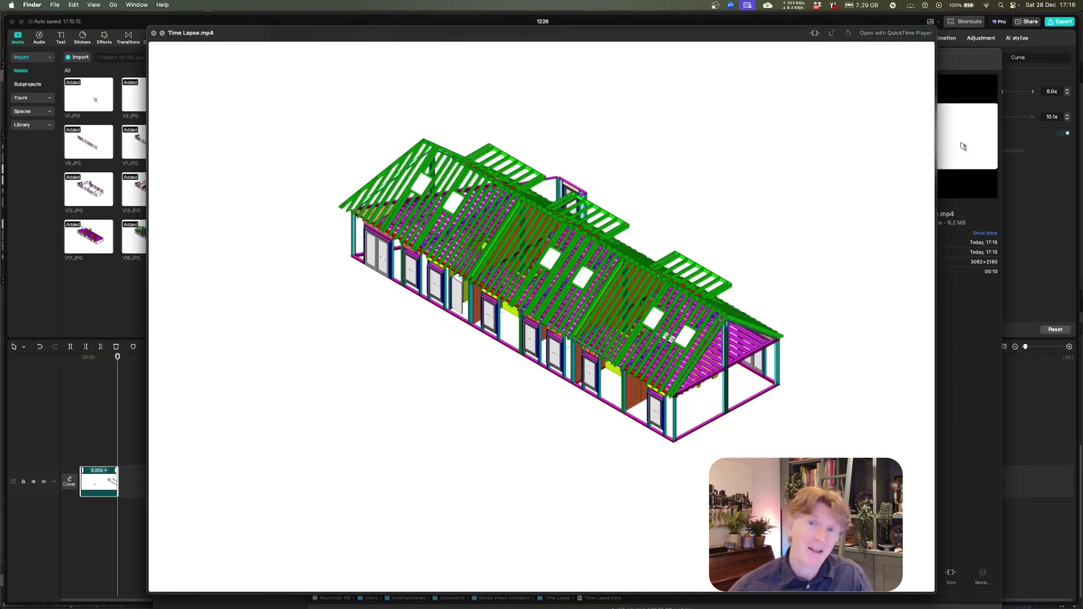
Draw an unfilled hemisphere of radius 16145 enclosing the Wall 1 frame model
{"action": "key", "text": "space"}
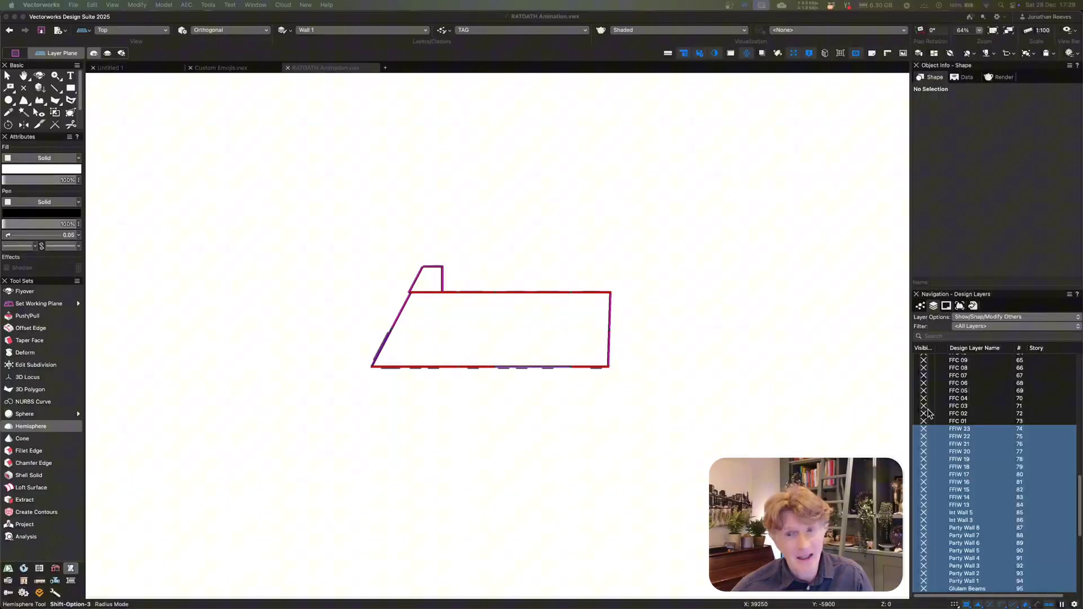
{"action": "left_click", "coordinate": [491, 332]}
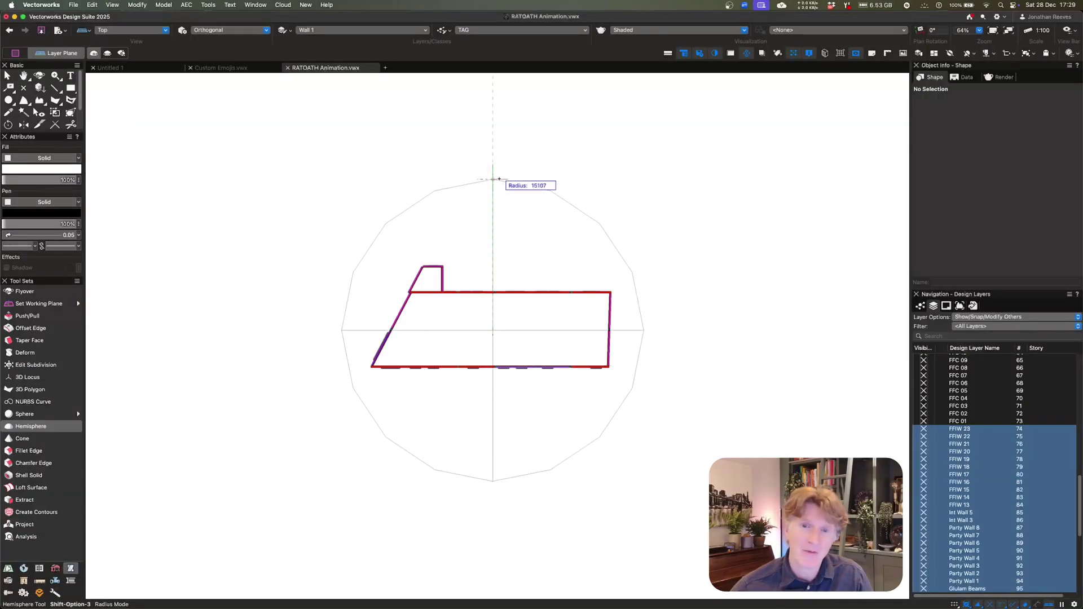
{"action": "left_click", "coordinate": [494, 170]}
{"action": "left_click", "coordinate": [44, 158]}
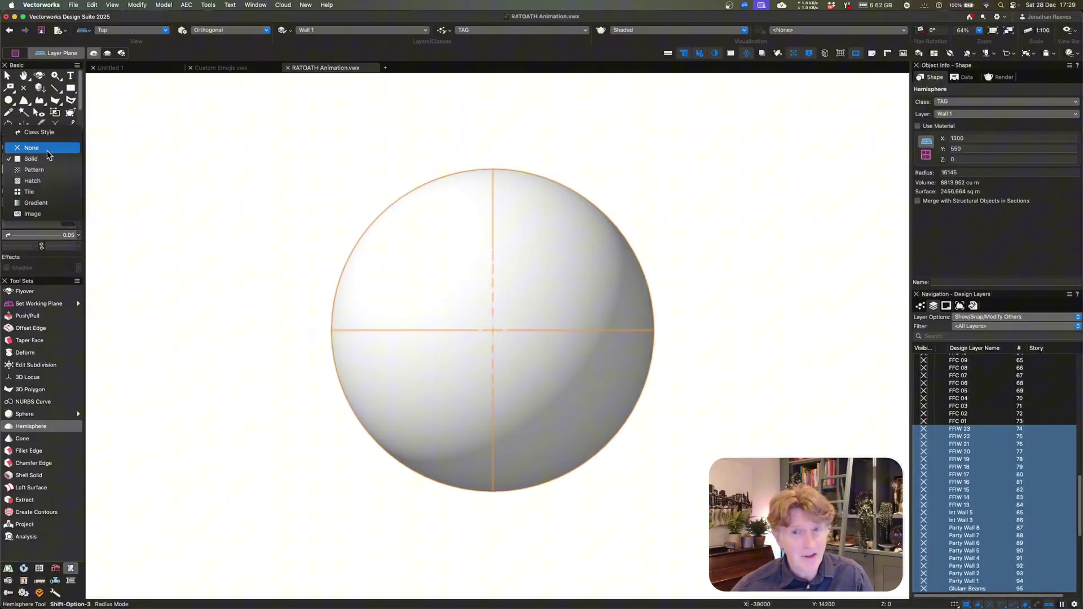
{"action": "left_click", "coordinate": [33, 148]}
Show the model shaded from the top in Normal Perspective, then bring up Model > Create Animation
{"action": "key", "text": "x"}
{"action": "key", "text": "super+5"}
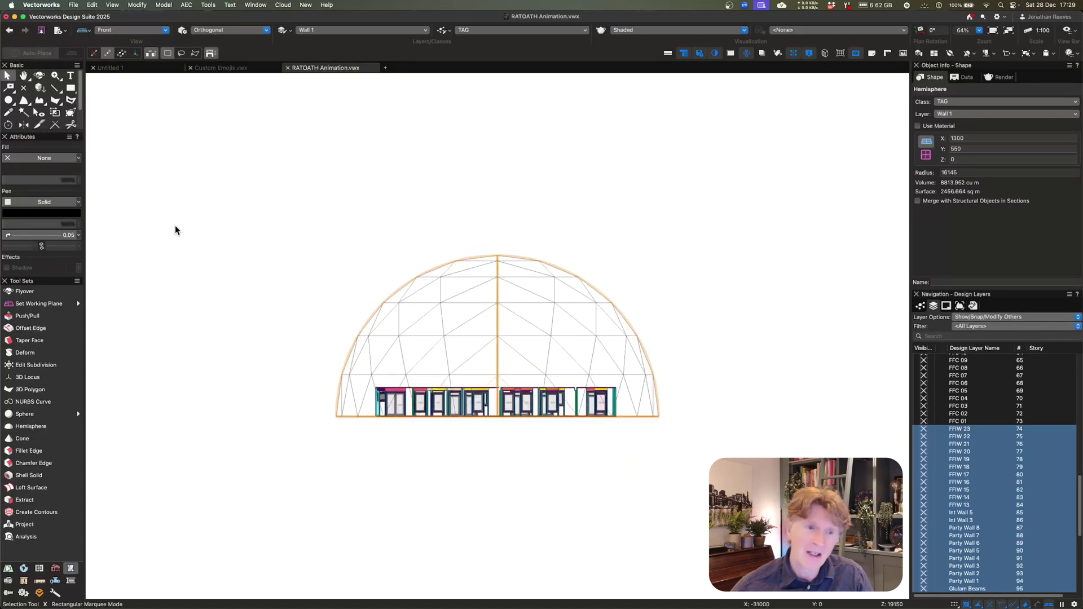
{"action": "left_click", "coordinate": [176, 229]}
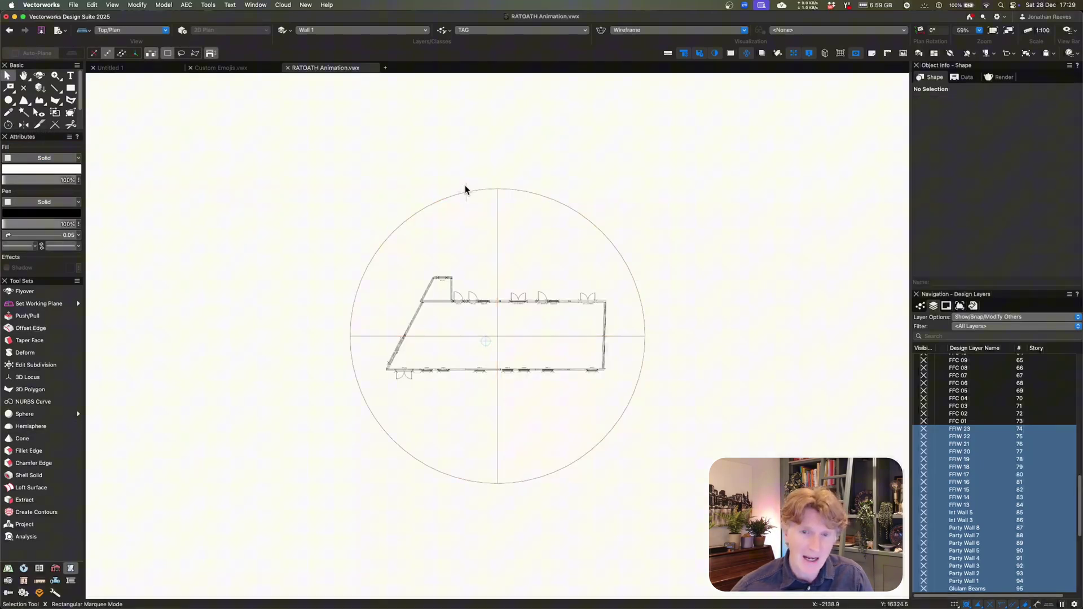
{"action": "key", "text": "5"}
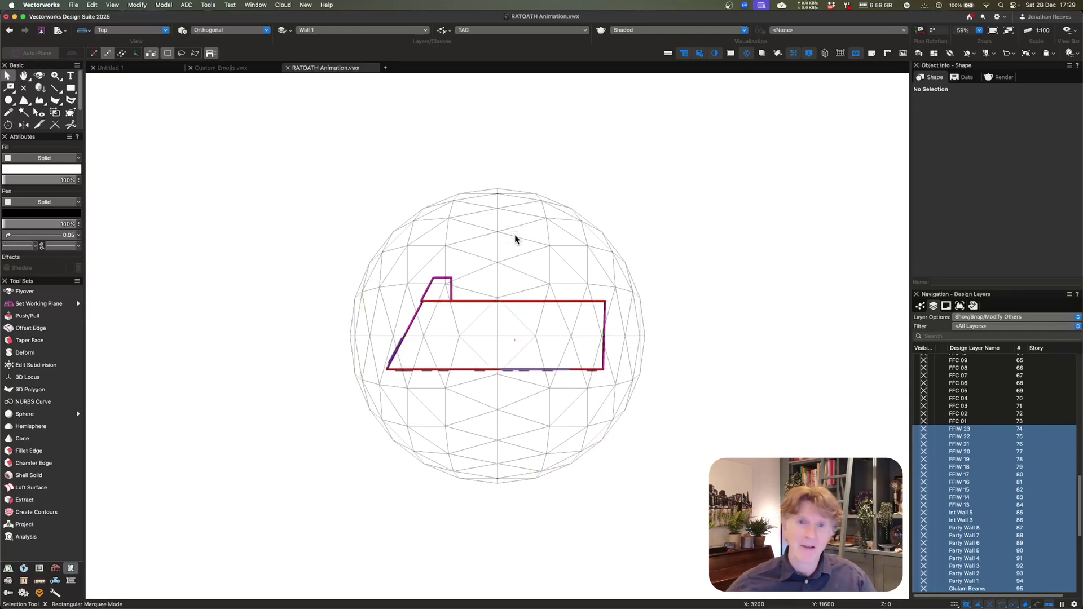
{"action": "key", "text": "super+shift+b"}
{"action": "scroll", "coordinate": [511, 344], "scroll_direction": "up", "scroll_amount": 3}
{"action": "left_click", "coordinate": [267, 30]}
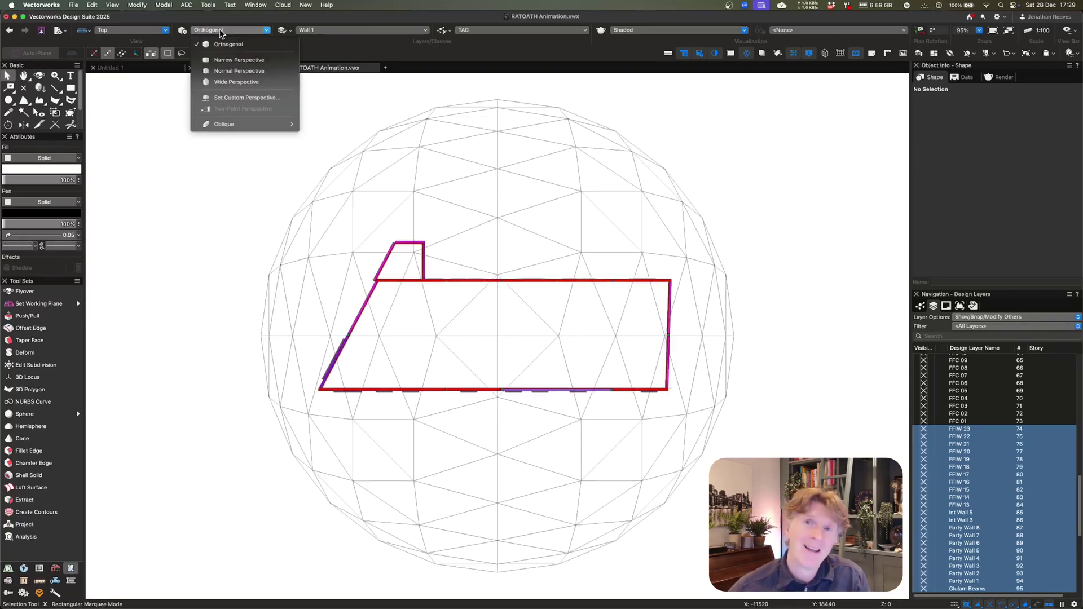
{"action": "left_click", "coordinate": [230, 72]}
{"action": "left_click", "coordinate": [163, 4]}
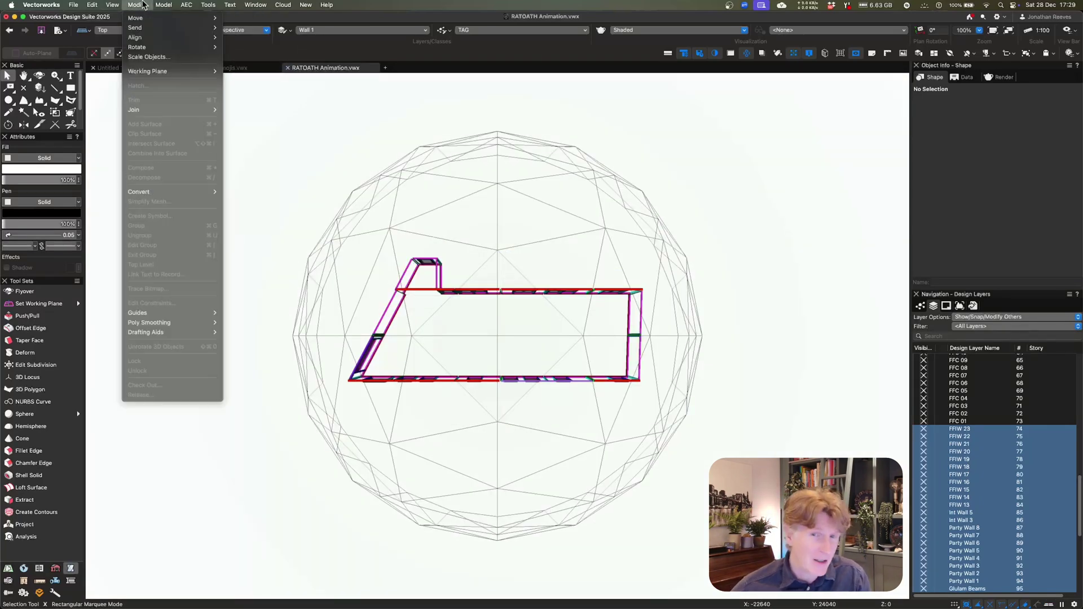
{"action": "mouse_move", "coordinate": [194, 173]}
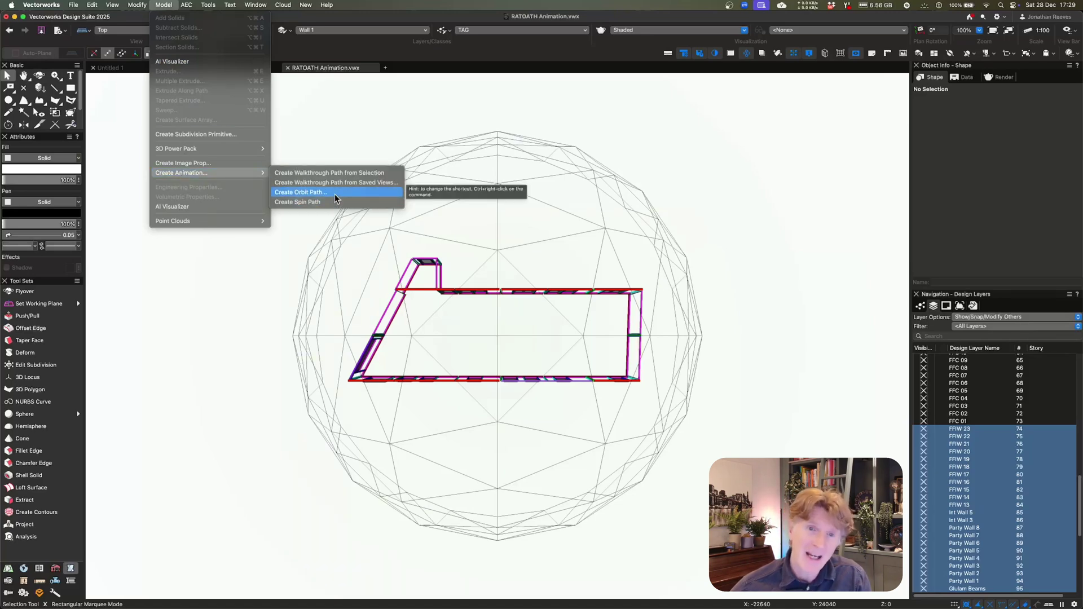
Create the 360° orbit path Animation-3 around the dome, activate its camera view and play it
{"action": "left_click", "coordinate": [335, 194]}
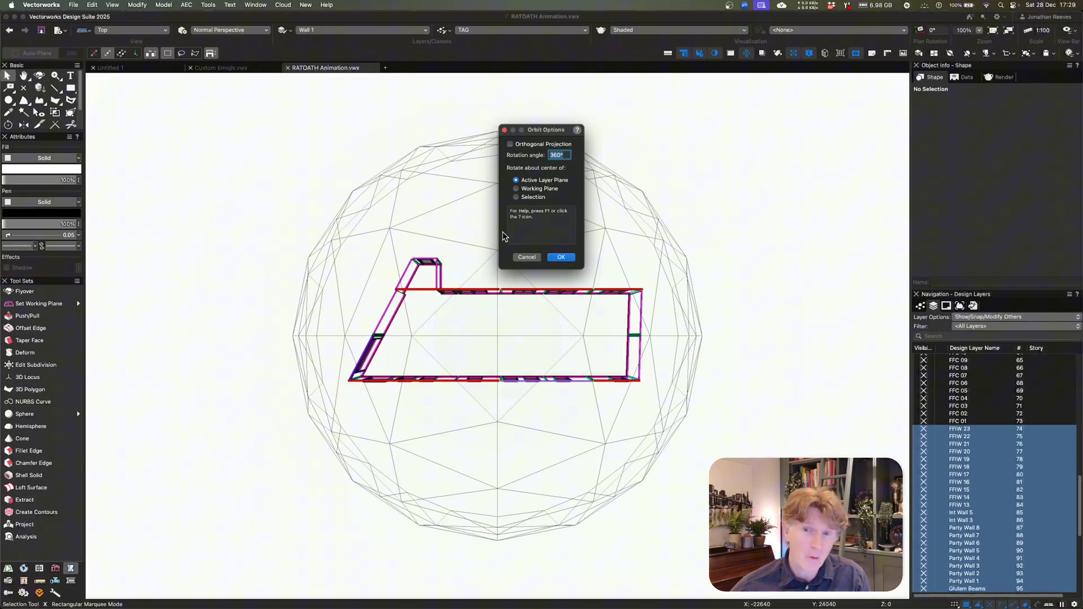
{"action": "left_click", "coordinate": [561, 257]}
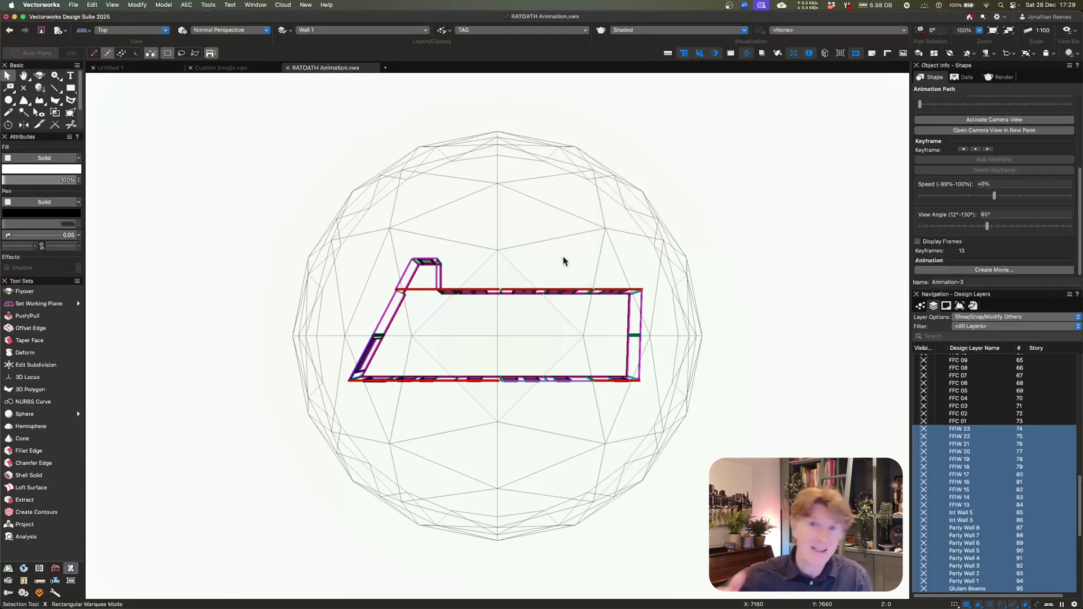
{"action": "scroll", "coordinate": [560, 264], "scroll_direction": "down", "scroll_amount": 4}
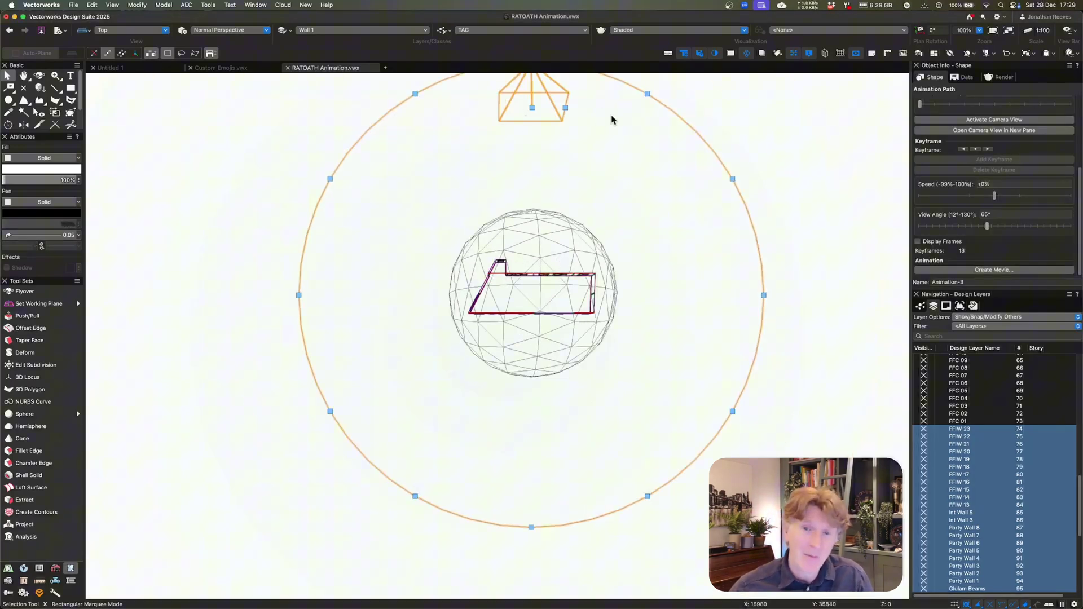
{"action": "scroll", "coordinate": [1019, 159], "scroll_direction": "up", "scroll_amount": 3}
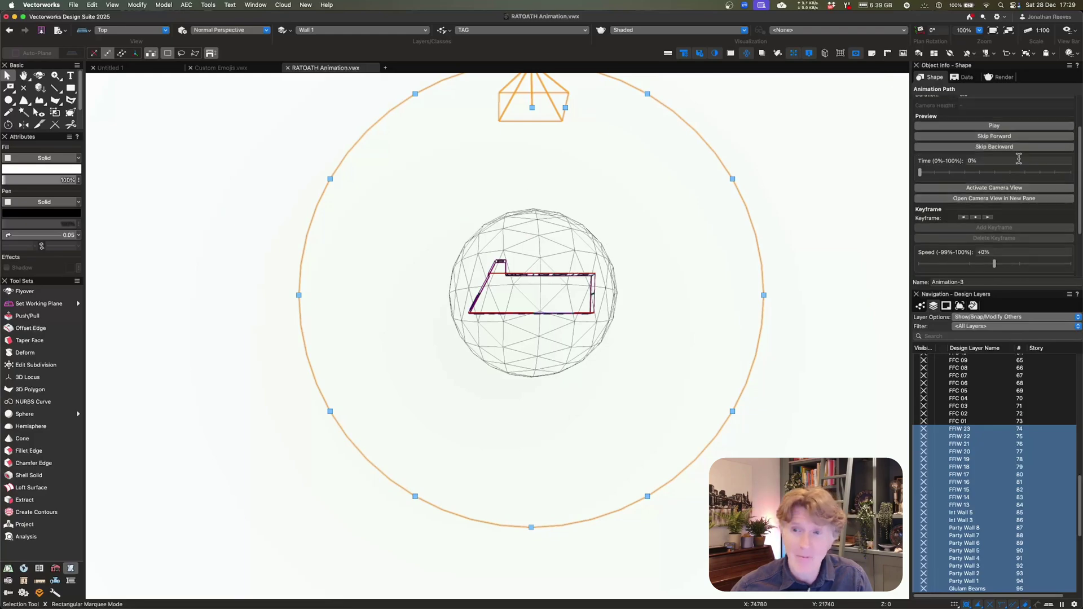
{"action": "left_click", "coordinate": [993, 190]}
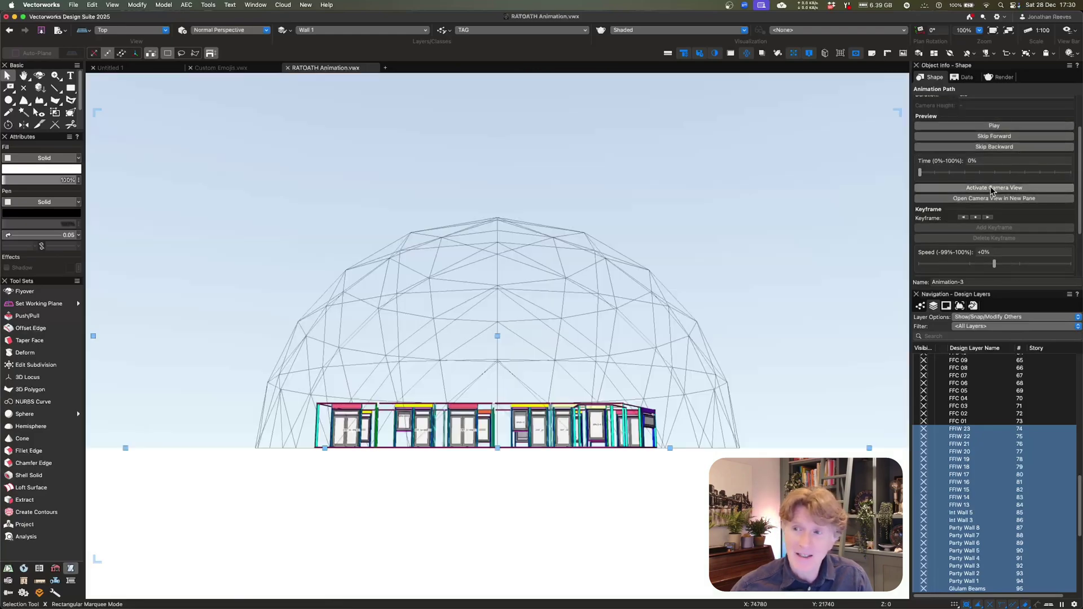
{"action": "left_click", "coordinate": [991, 126]}
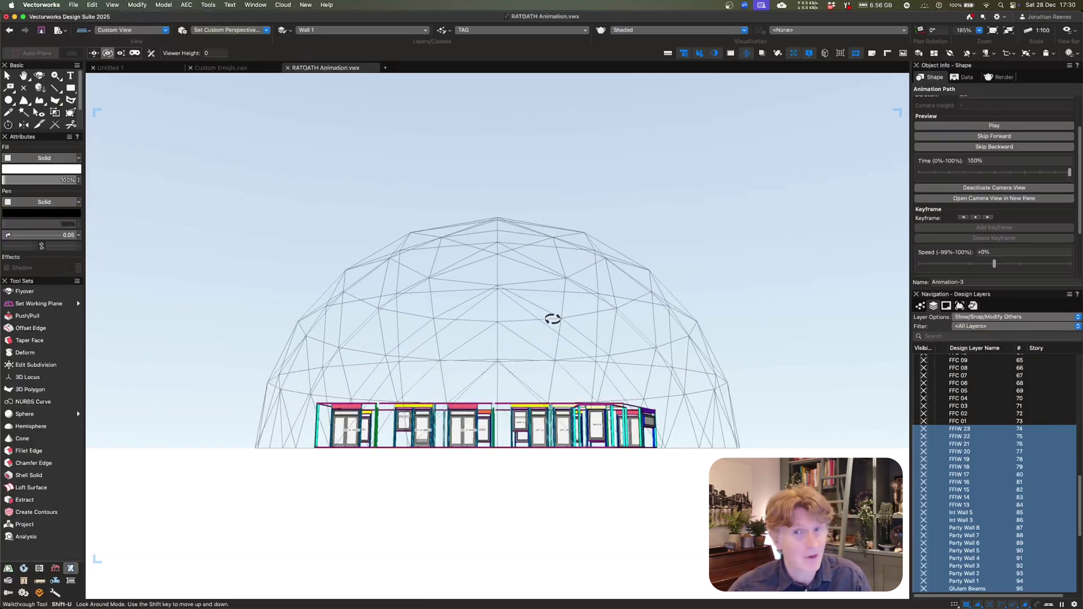
From Top/Plan, select the Animation-3 orbit path and reactivate its camera view
{"action": "key", "text": "x"}
{"action": "key", "text": "x"}
{"action": "key", "text": "F5"}
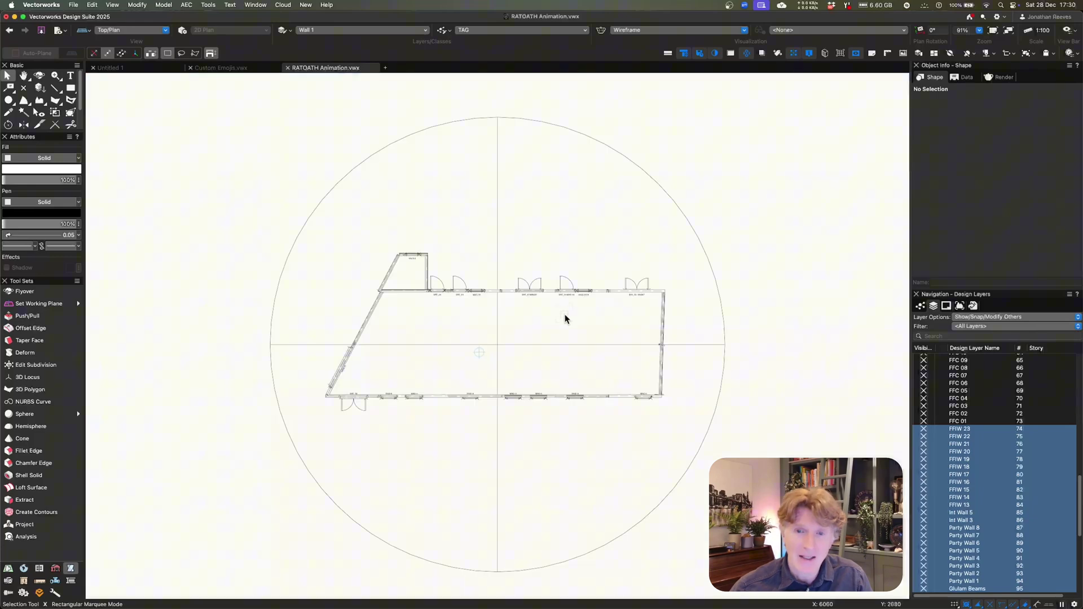
{"action": "left_click", "coordinate": [698, 225]}
{"action": "scroll", "coordinate": [595, 327], "scroll_direction": "down", "scroll_amount": 5}
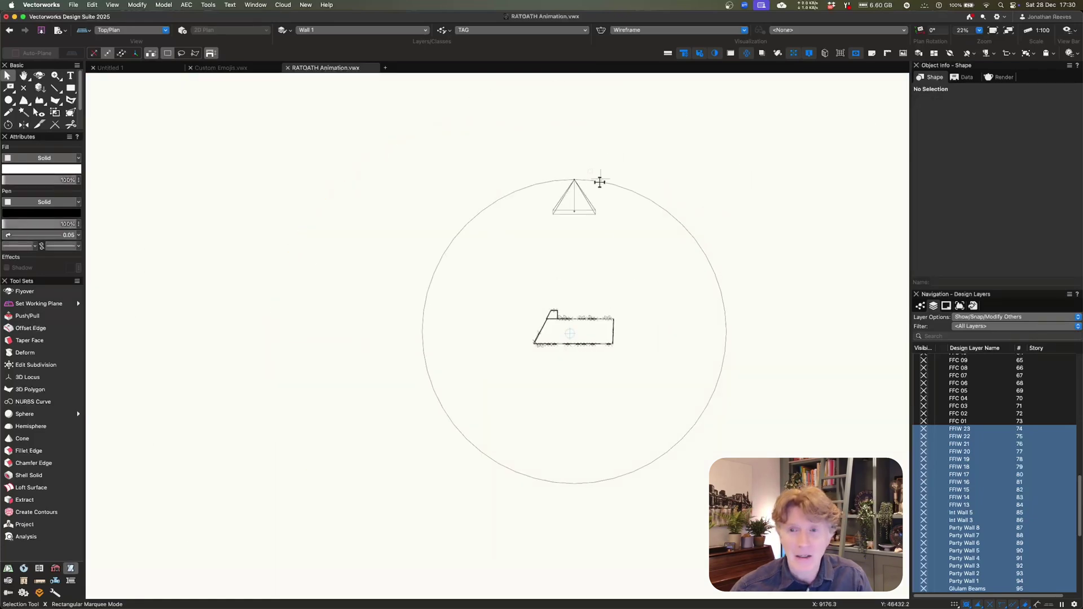
{"action": "left_click", "coordinate": [599, 182]}
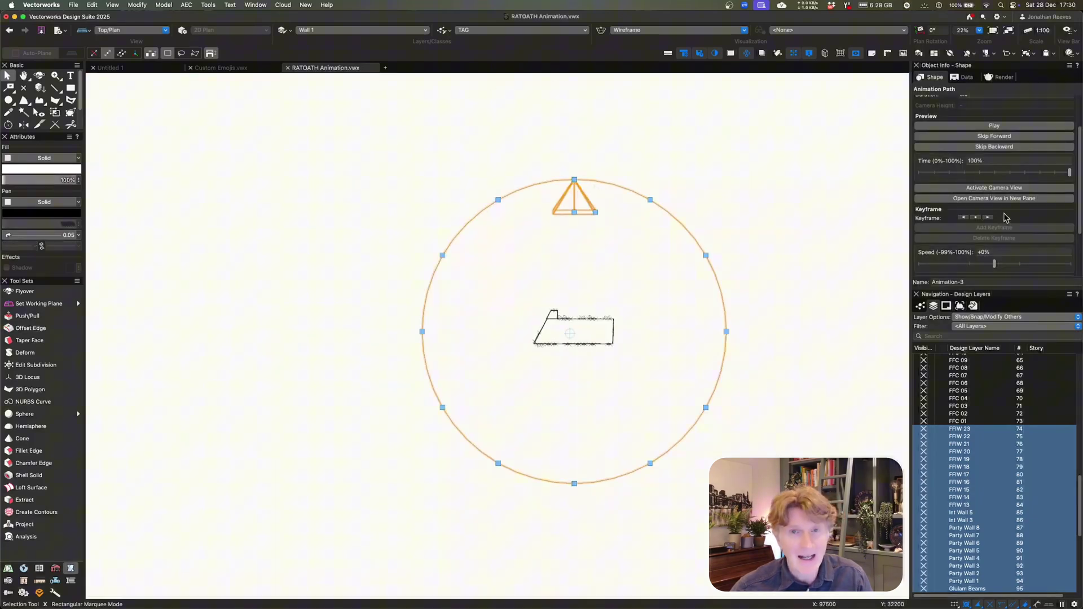
{"action": "scroll", "coordinate": [991, 231], "scroll_direction": "down", "scroll_amount": 3}
{"action": "scroll", "coordinate": [991, 230], "scroll_direction": "down", "scroll_amount": 2}
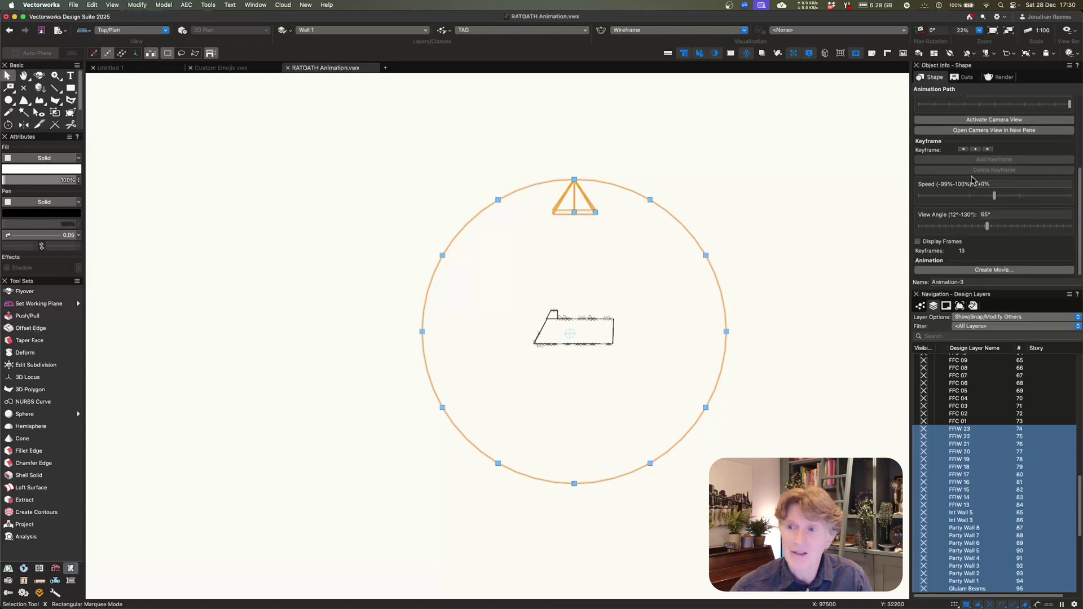
{"action": "scroll", "coordinate": [971, 179], "scroll_direction": "up", "scroll_amount": 5}
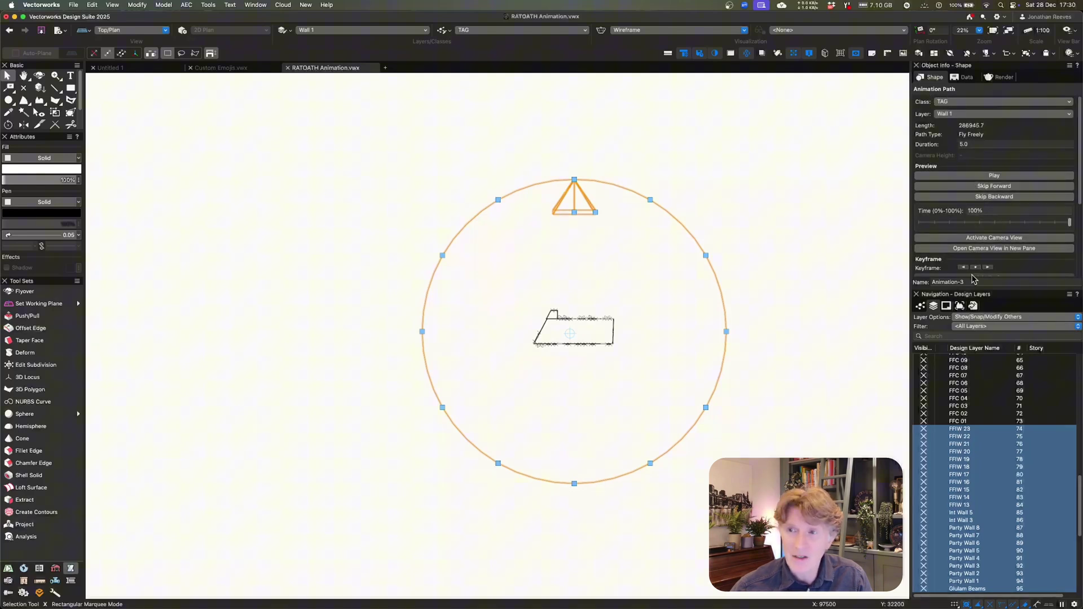
{"action": "scroll", "coordinate": [965, 448], "scroll_direction": "down", "scroll_amount": 5}
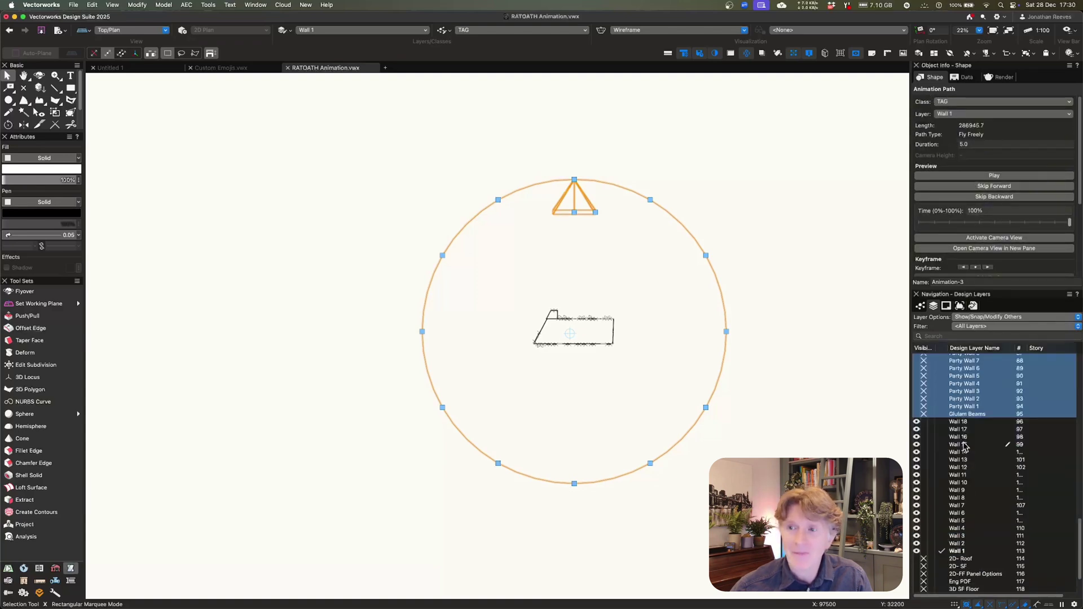
{"action": "left_click", "coordinate": [1001, 239]}
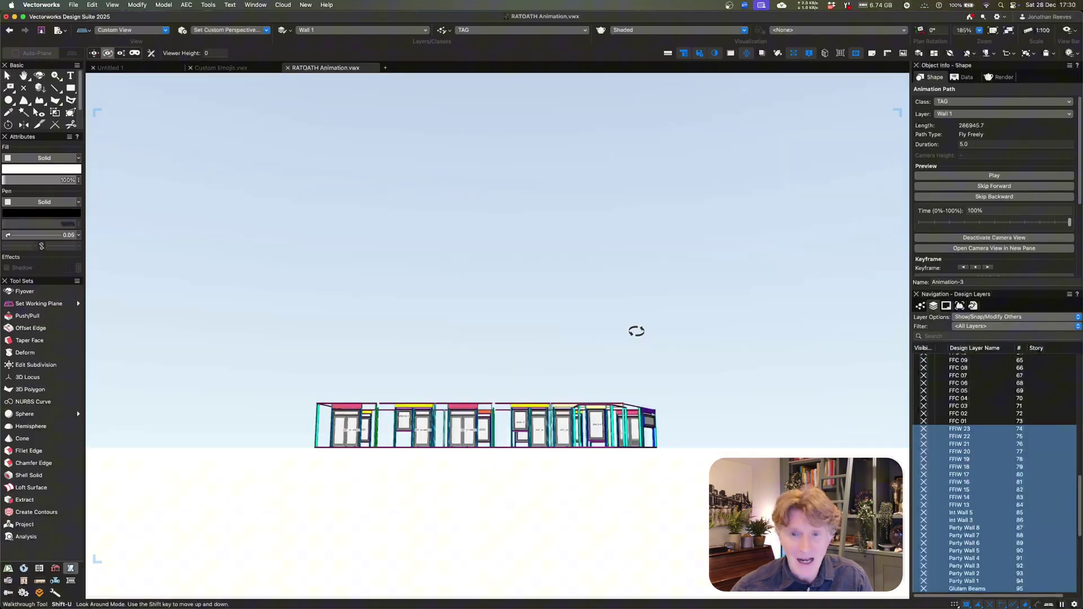
Hide design layers Wall 18 through Wall 2, then re-show Wall 3 to Wall 6
{"action": "scroll", "coordinate": [994, 459], "scroll_direction": "down", "scroll_amount": 6}
{"action": "left_click", "coordinate": [924, 498]}
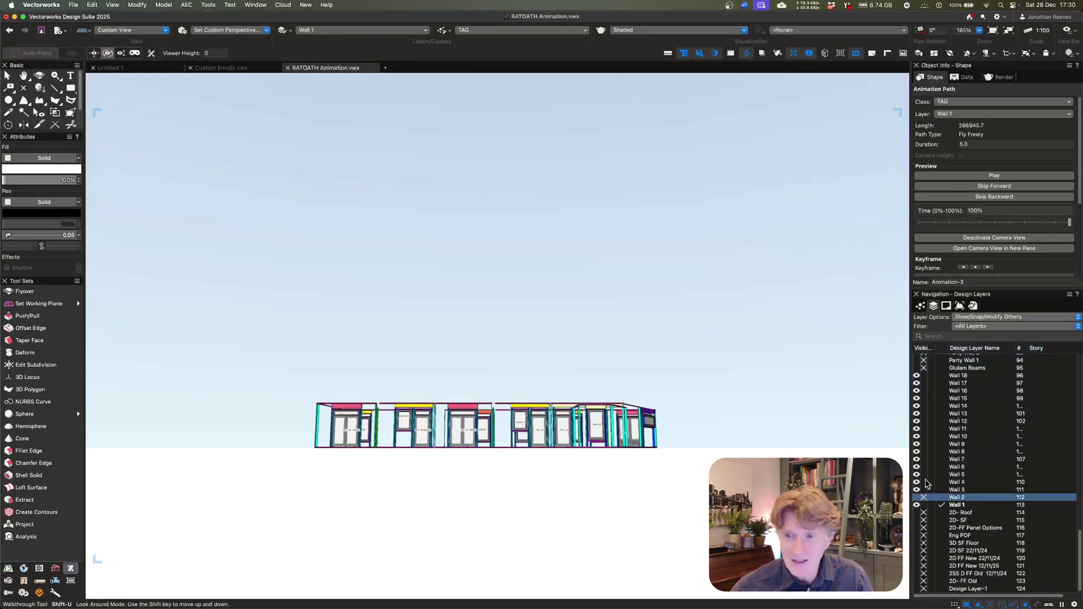
{"action": "scroll", "coordinate": [926, 386], "scroll_direction": "up", "scroll_amount": 1}
{"action": "left_click", "coordinate": [924, 383], "text": "shift"}
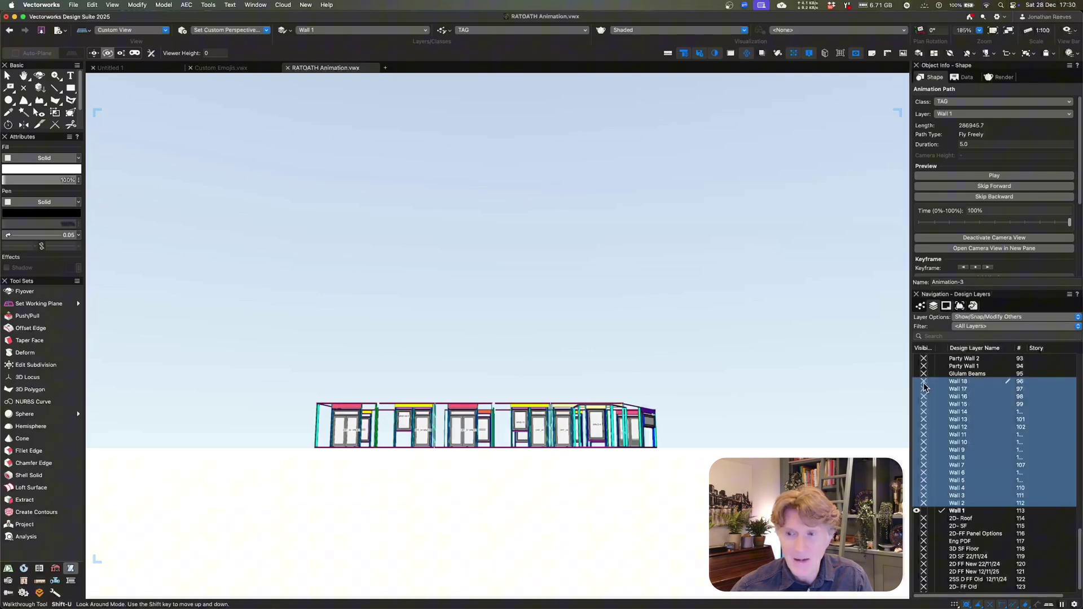
{"action": "left_click", "coordinate": [916, 503]}
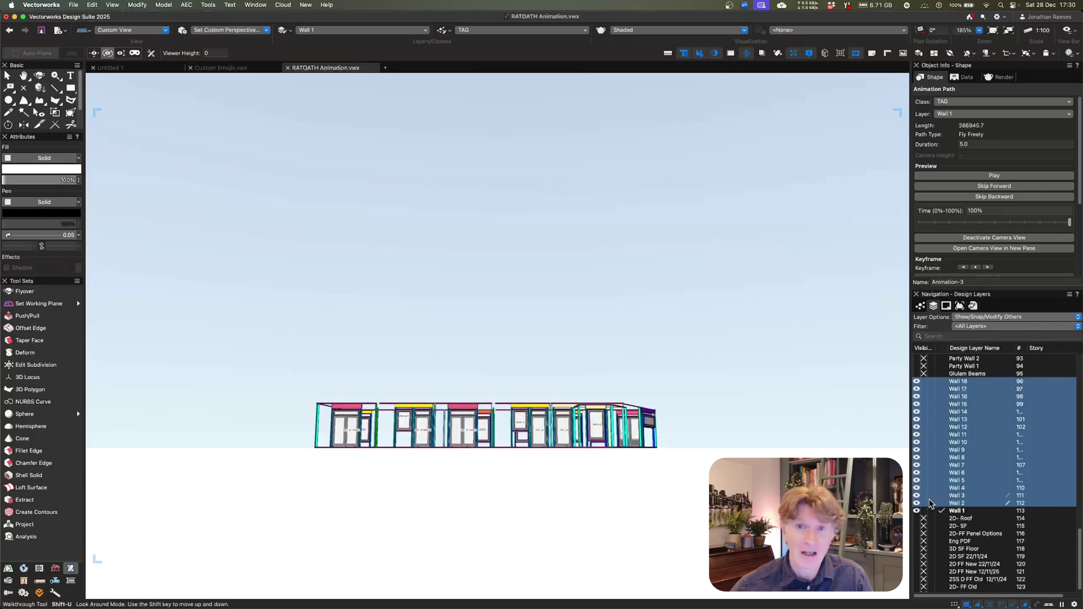
{"action": "left_click", "coordinate": [924, 503]}
{"action": "left_click", "coordinate": [921, 502]}
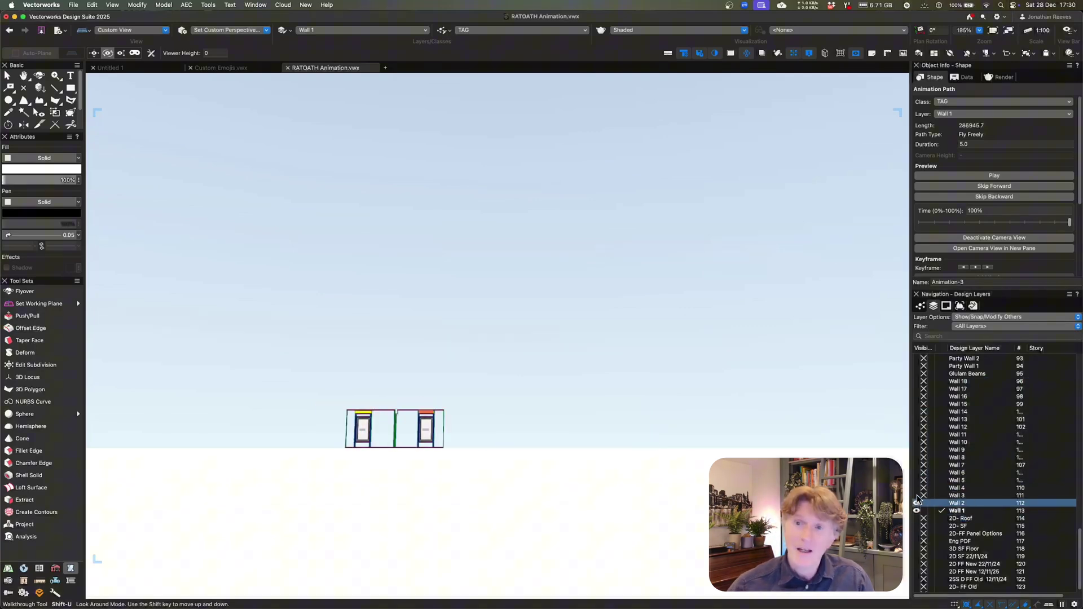
{"action": "left_click", "coordinate": [917, 495]}
{"action": "left_click", "coordinate": [916, 488]}
{"action": "left_click", "coordinate": [917, 480]}
{"action": "left_click", "coordinate": [917, 472]}
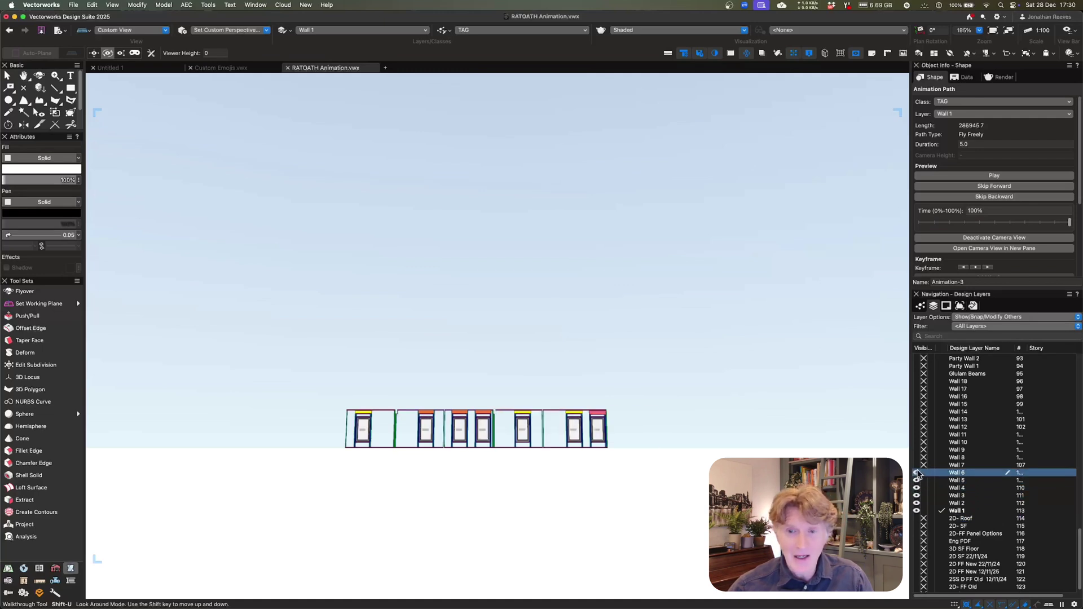
{"action": "left_click", "coordinate": [917, 465]}
{"action": "left_click", "coordinate": [922, 465]}
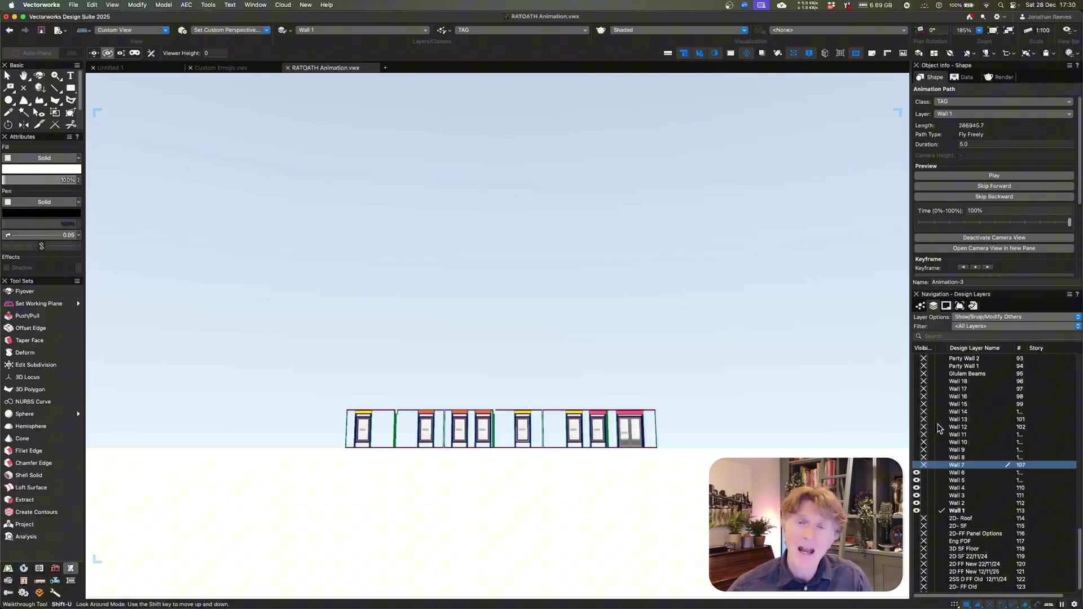
Add the Saved Views list to the navigation panel and float it beside the drawing
{"action": "left_click", "coordinate": [1070, 296]}
{"action": "left_click", "coordinate": [1040, 485]}
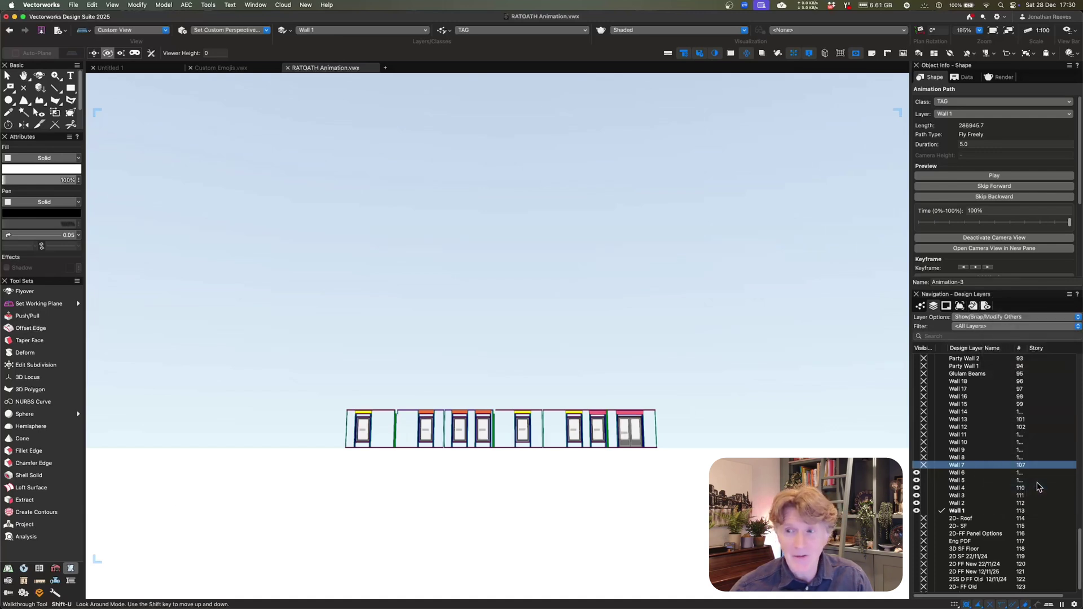
{"action": "left_click", "coordinate": [973, 306]}
{"action": "left_click", "coordinate": [985, 306]}
{"action": "left_click_drag", "start_coordinate": [986, 306], "coordinate": [809, 128]}
Redefine saved view V1 to the current camera view, then jump the preview to the start
{"action": "scroll", "coordinate": [846, 220], "scroll_direction": "down", "scroll_amount": 5}
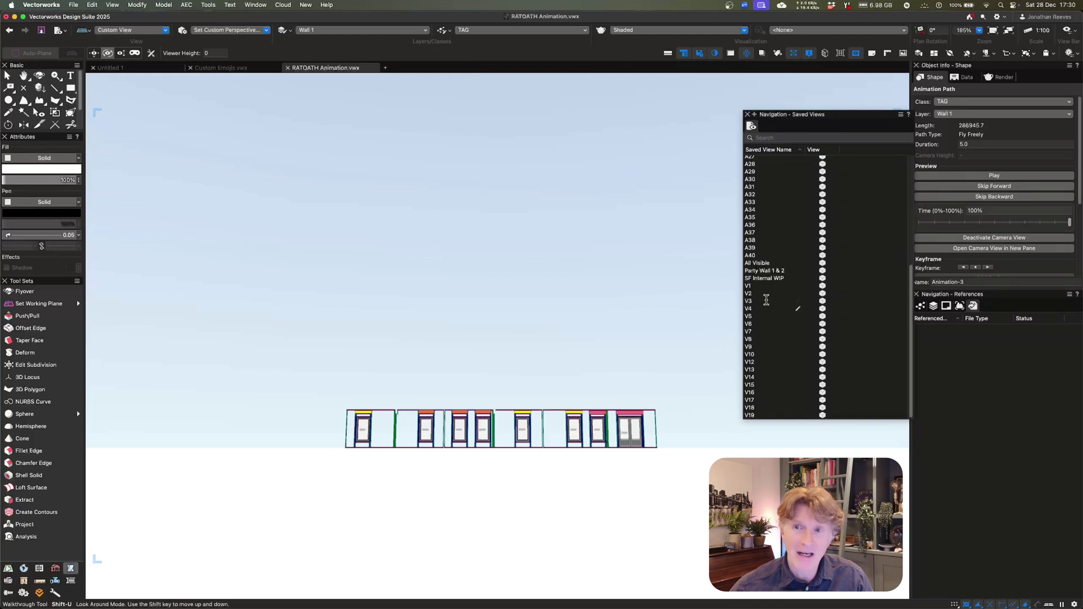
{"action": "left_click", "coordinate": [753, 286]}
{"action": "right_click", "coordinate": [756, 289]}
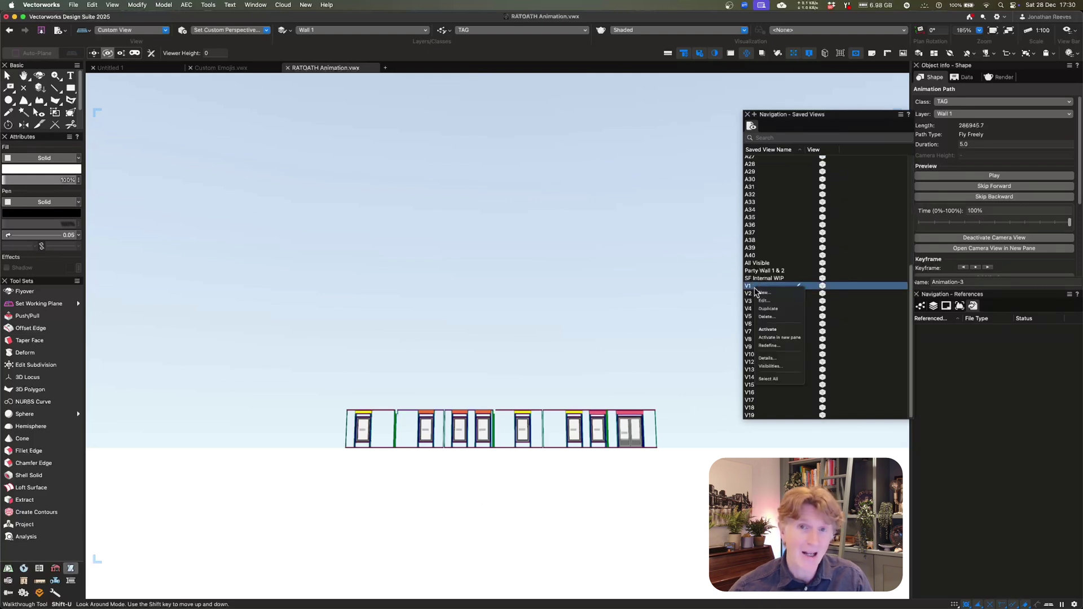
{"action": "left_click", "coordinate": [776, 346]}
{"action": "left_click", "coordinate": [623, 258]}
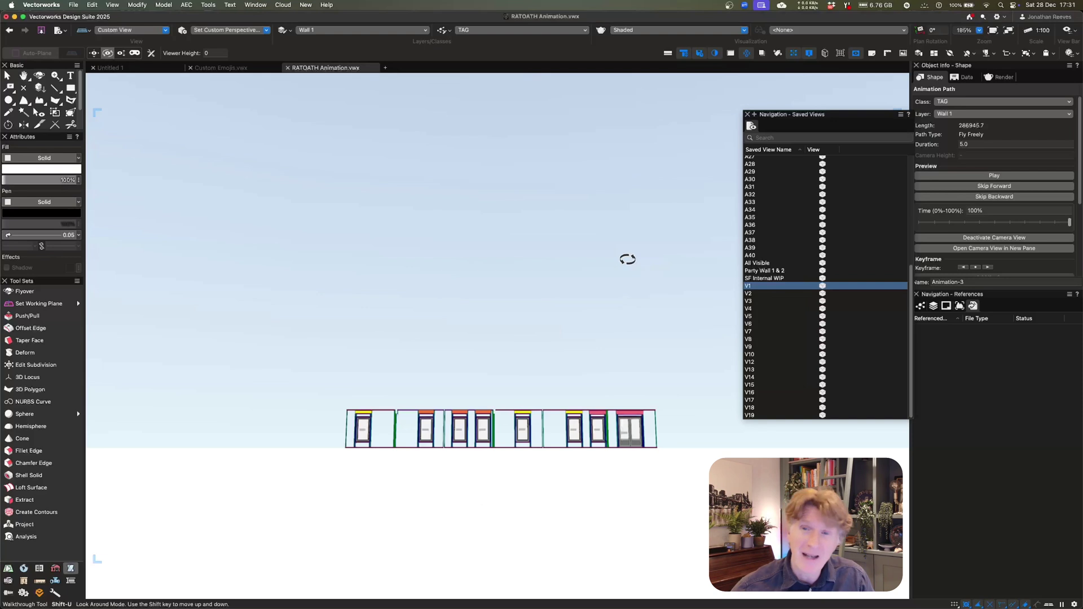
{"action": "left_click", "coordinate": [987, 268]}
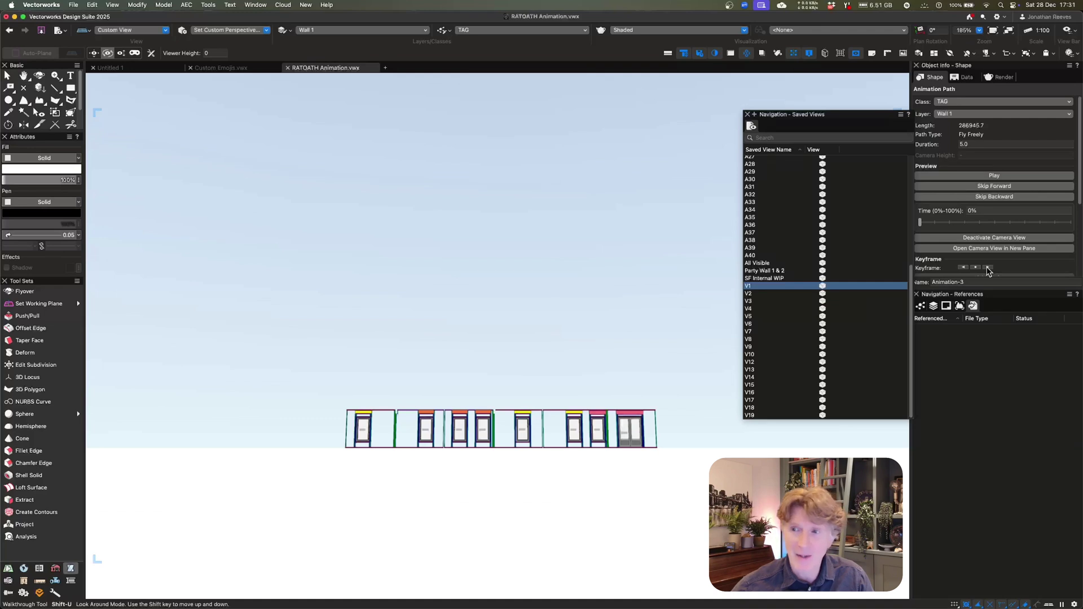
At the first keyframe, show layers Wall 8–11 and redefine saved view V2
{"action": "left_click", "coordinate": [965, 268]}
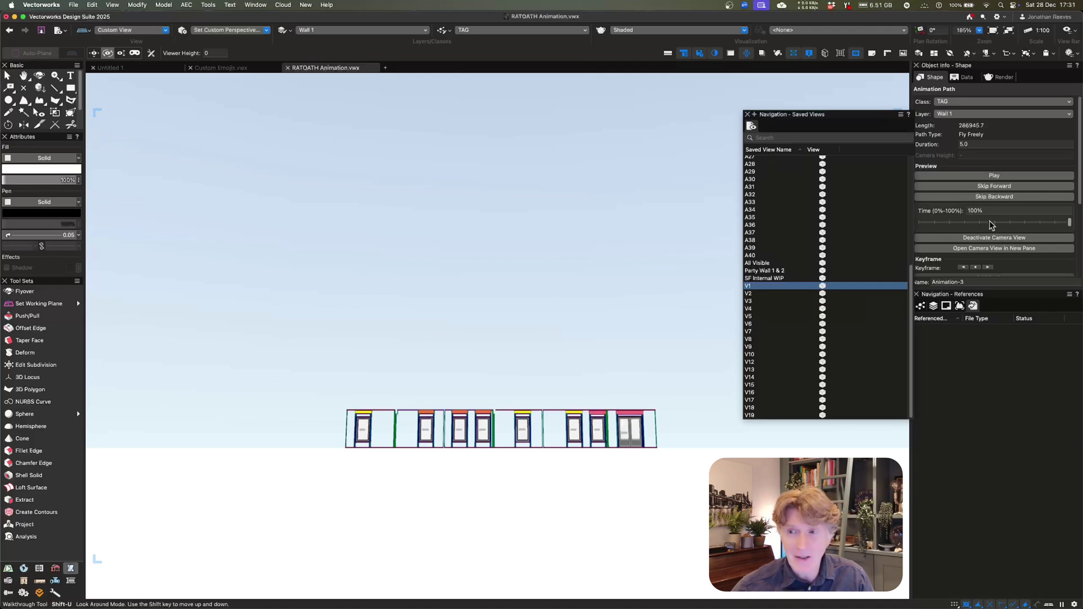
{"action": "key", "text": "x"}
{"action": "left_click", "coordinate": [988, 268]}
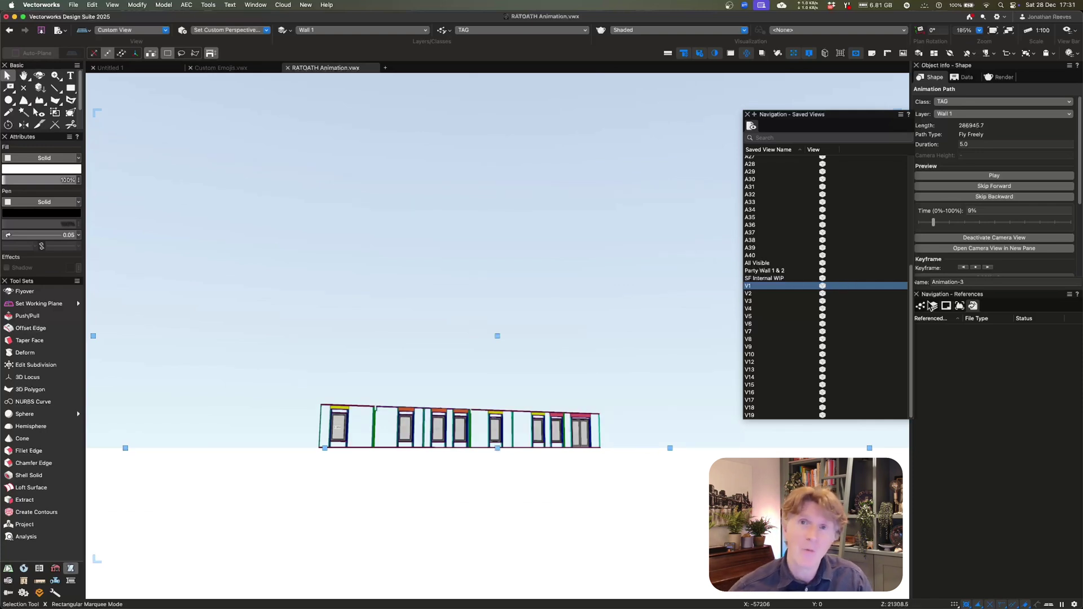
{"action": "left_click", "coordinate": [932, 306]}
{"action": "left_click_drag", "start_coordinate": [917, 464], "coordinate": [919, 432]}
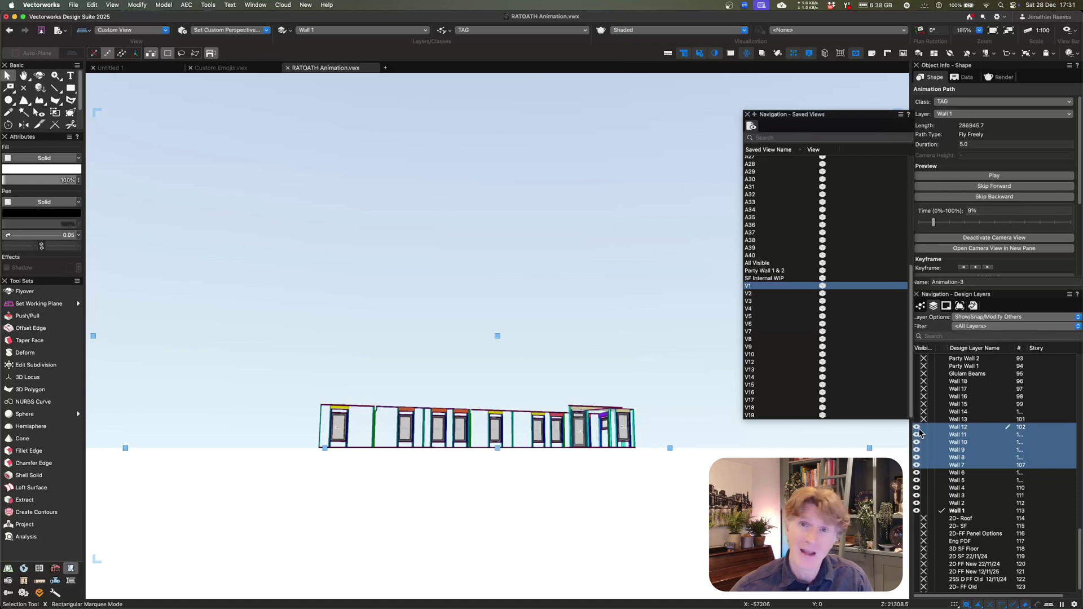
{"action": "right_click", "coordinate": [757, 294]}
{"action": "left_click", "coordinate": [780, 354]}
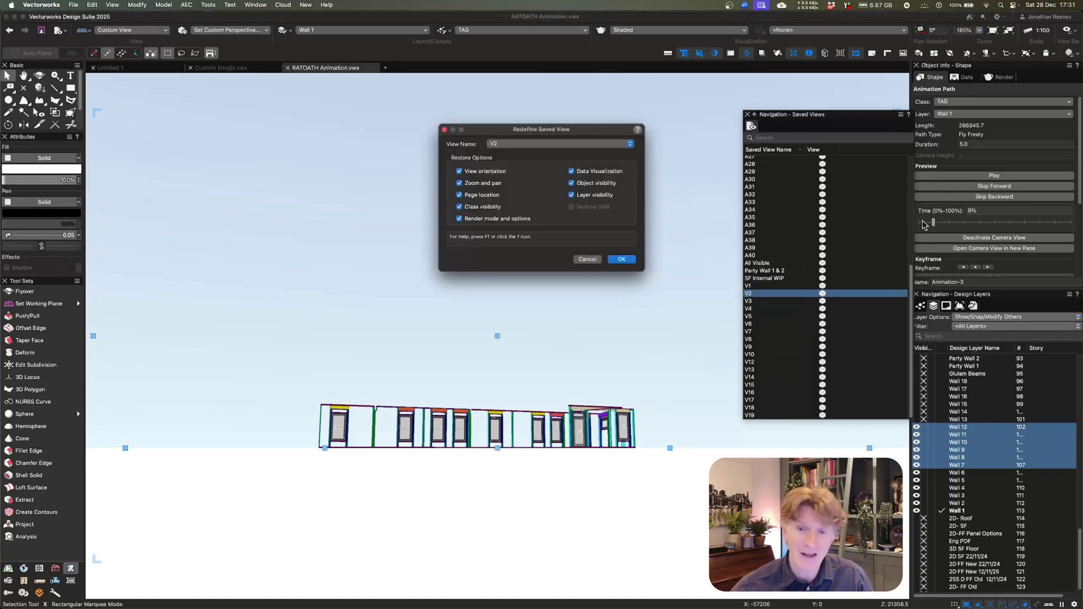
{"action": "left_click", "coordinate": [621, 259]}
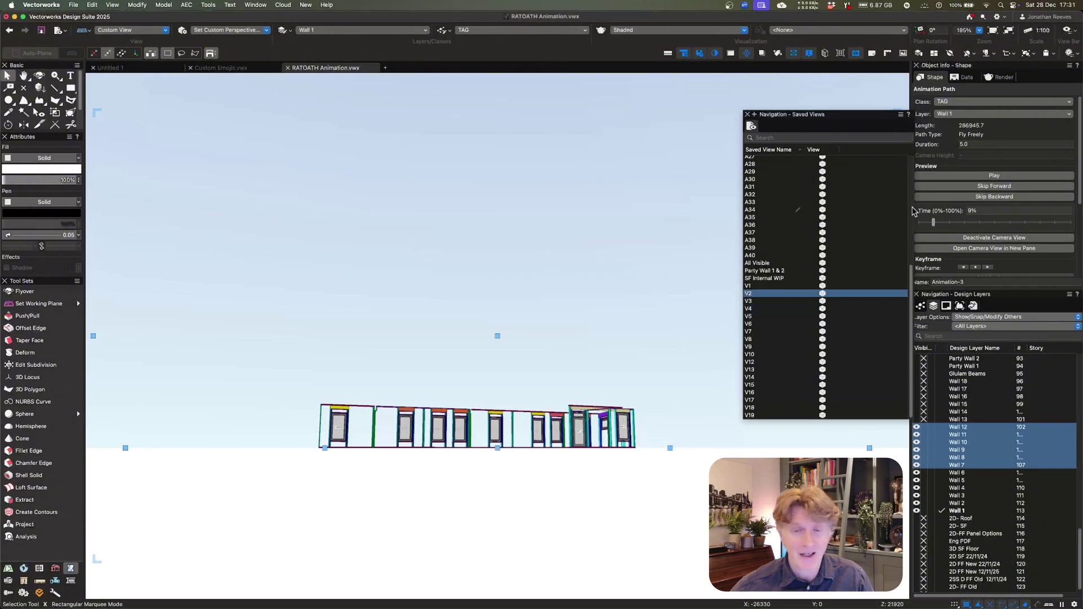
At the next keyframe, show the upper wall layers through Wall 18 and redefine V3
{"action": "left_click", "coordinate": [986, 267]}
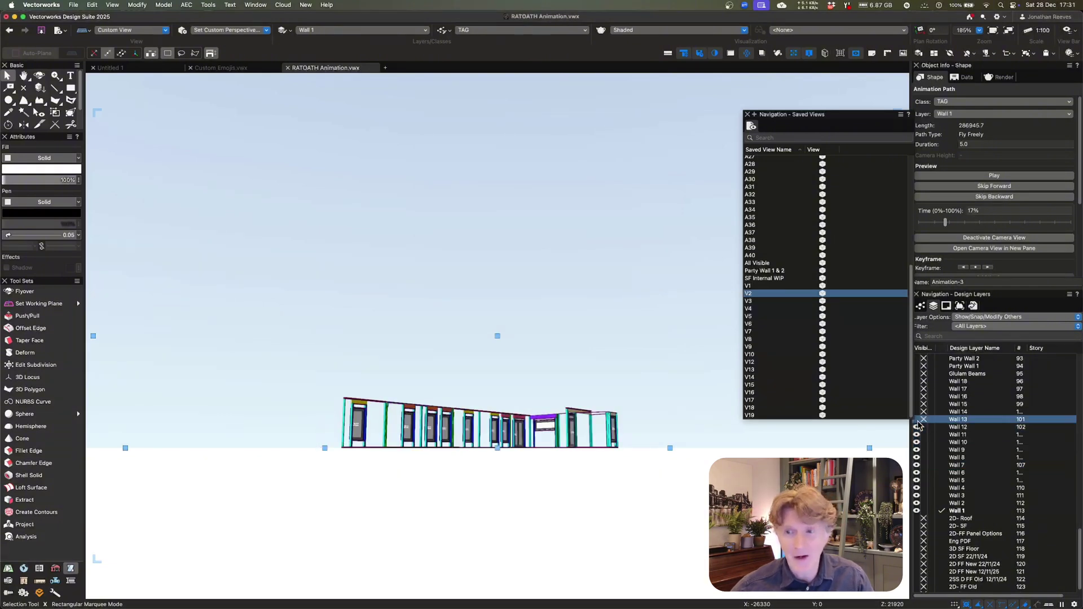
{"action": "left_click_drag", "start_coordinate": [916, 419], "coordinate": [918, 384]}
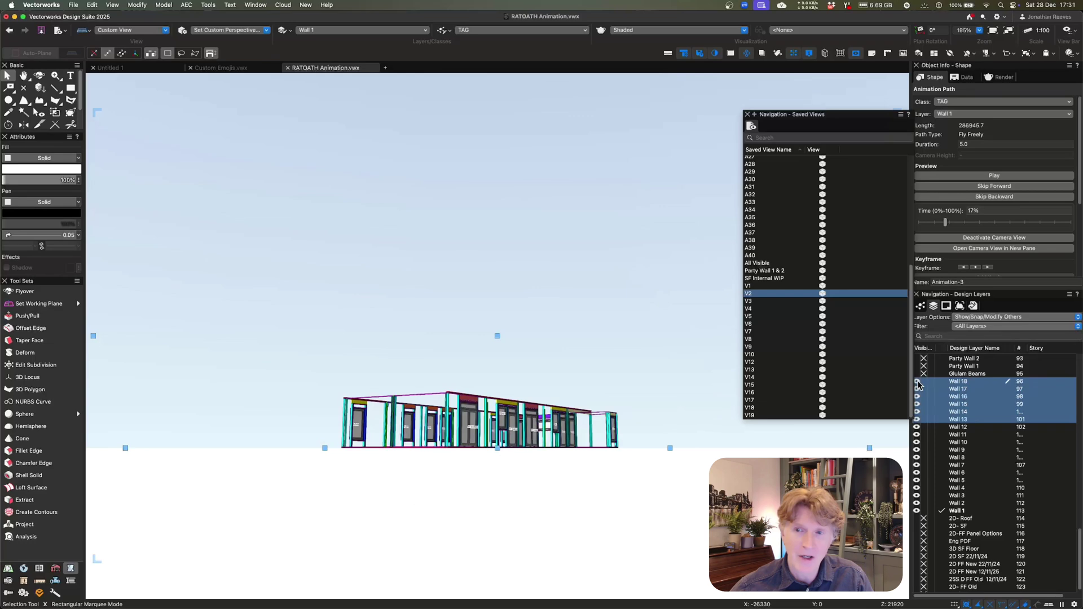
{"action": "left_click", "coordinate": [790, 300]}
{"action": "right_click", "coordinate": [758, 302]}
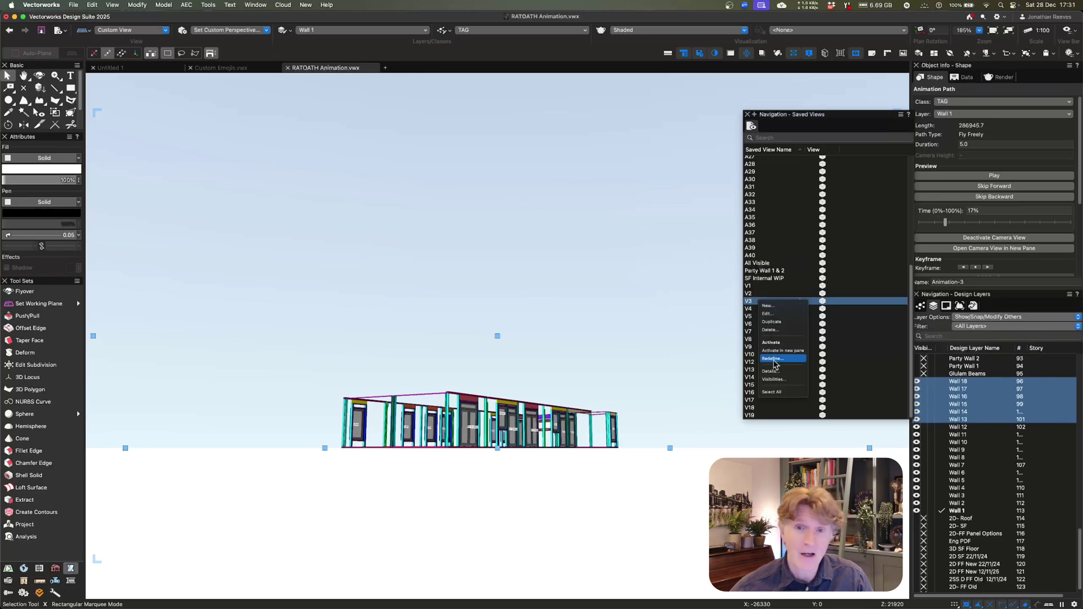
{"action": "left_click", "coordinate": [773, 359]}
{"action": "left_click", "coordinate": [622, 257]}
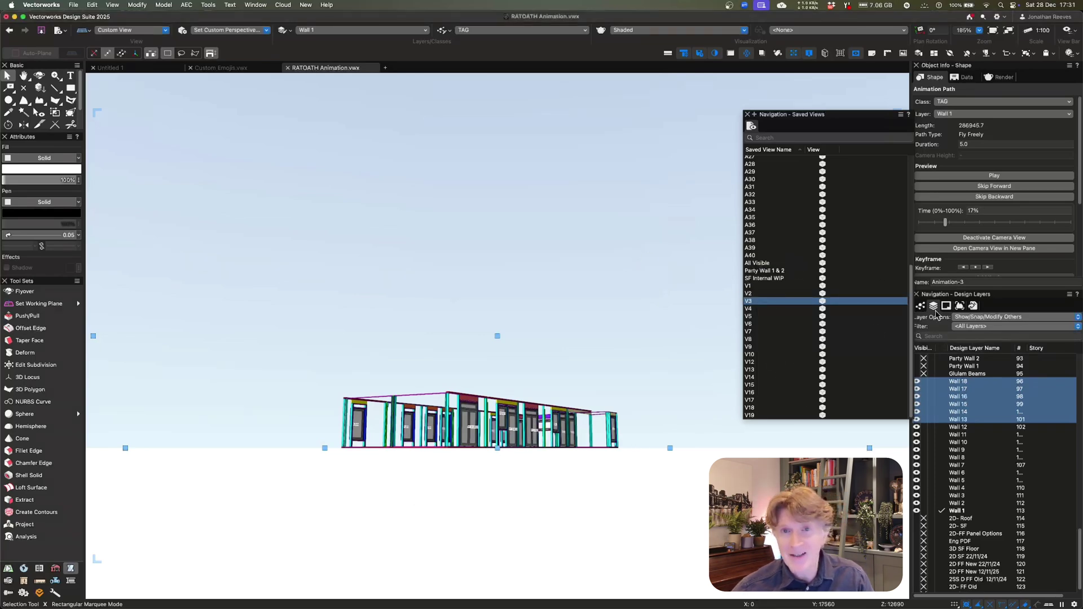
At the next keyframe, show Glulam Beams and Party Wall 1–8, then redefine saved view V4
{"action": "left_click", "coordinate": [988, 268]}
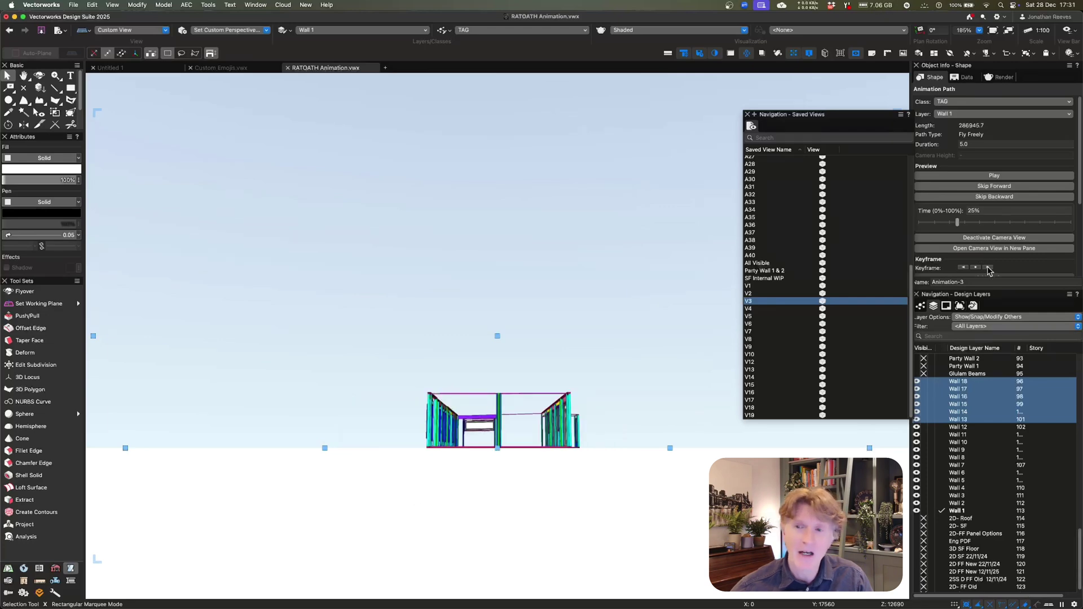
{"action": "scroll", "coordinate": [939, 508], "scroll_direction": "up", "scroll_amount": 2}
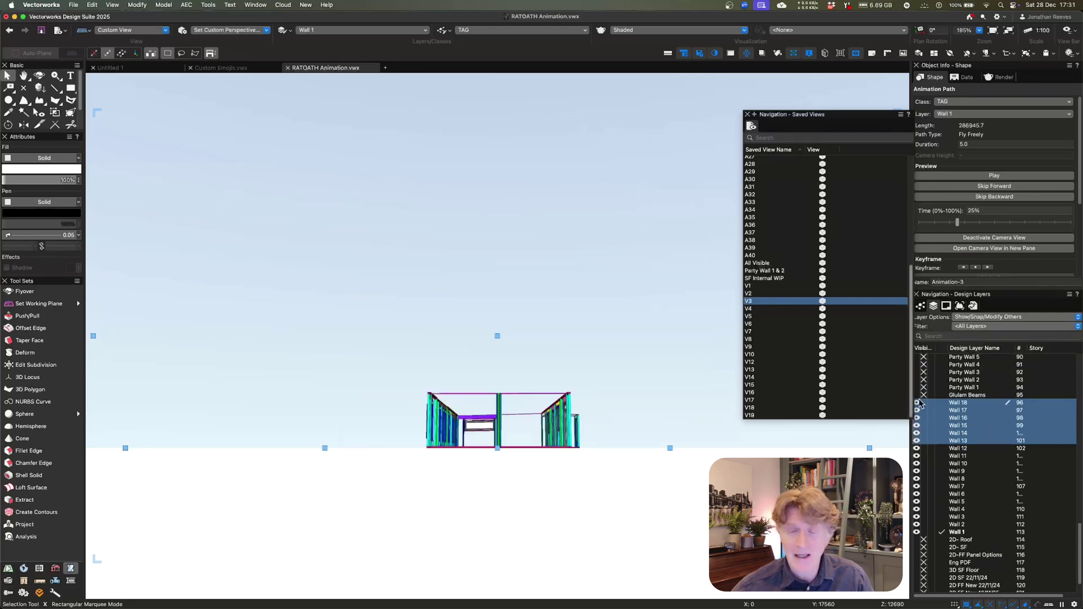
{"action": "left_click", "coordinate": [916, 389]}
{"action": "scroll", "coordinate": [946, 399], "scroll_direction": "up", "scroll_amount": 4}
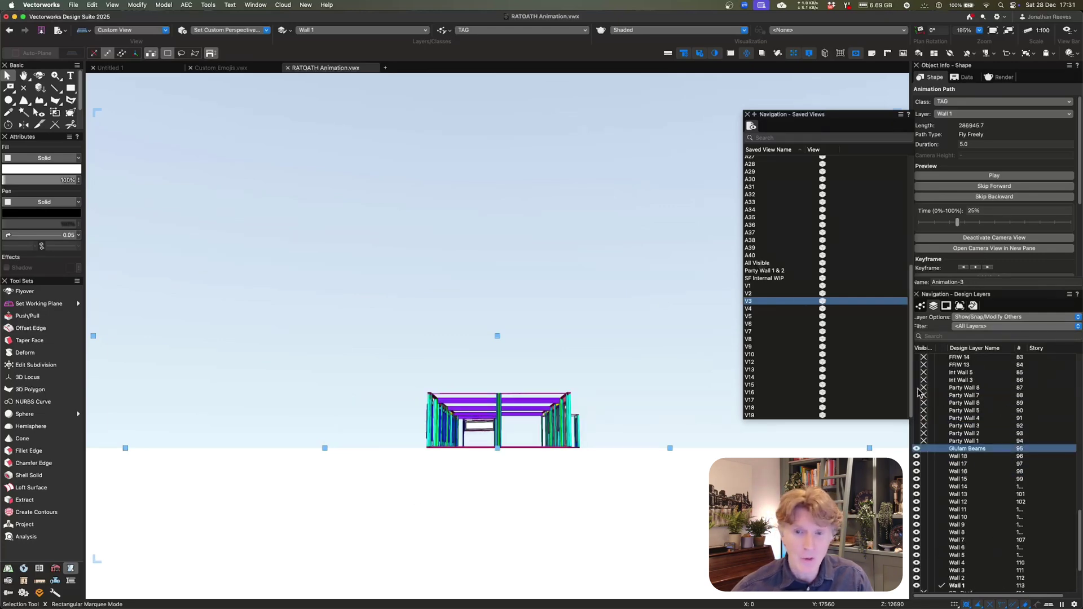
{"action": "left_click", "coordinate": [918, 388], "text": "shift"}
{"action": "left_click_drag", "start_coordinate": [868, 120], "coordinate": [837, 116]}
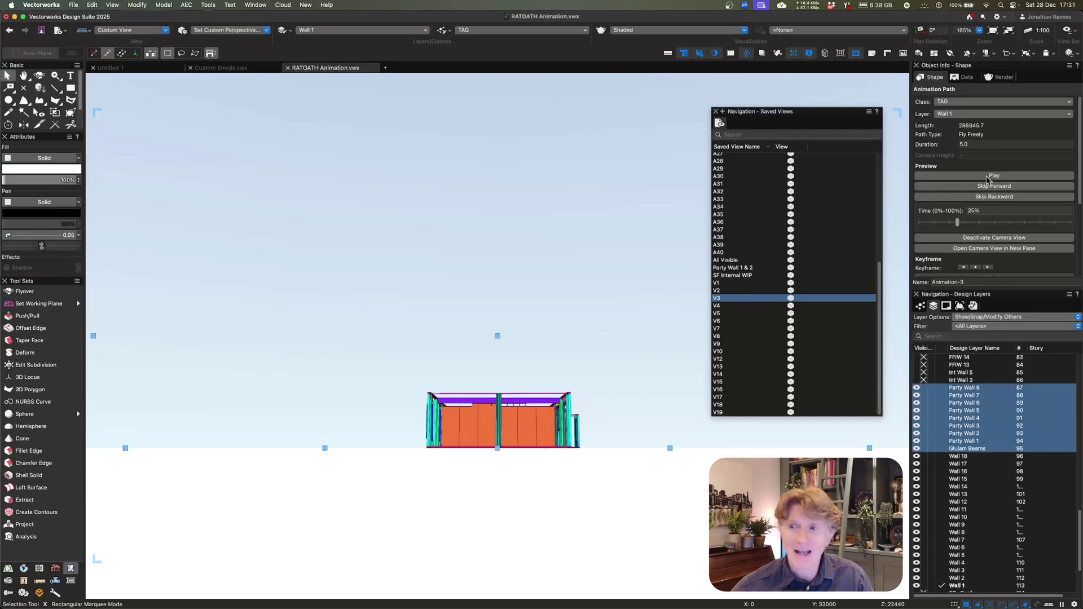
{"action": "scroll", "coordinate": [977, 248], "scroll_direction": "down", "scroll_amount": 2}
{"action": "left_click", "coordinate": [729, 305]}
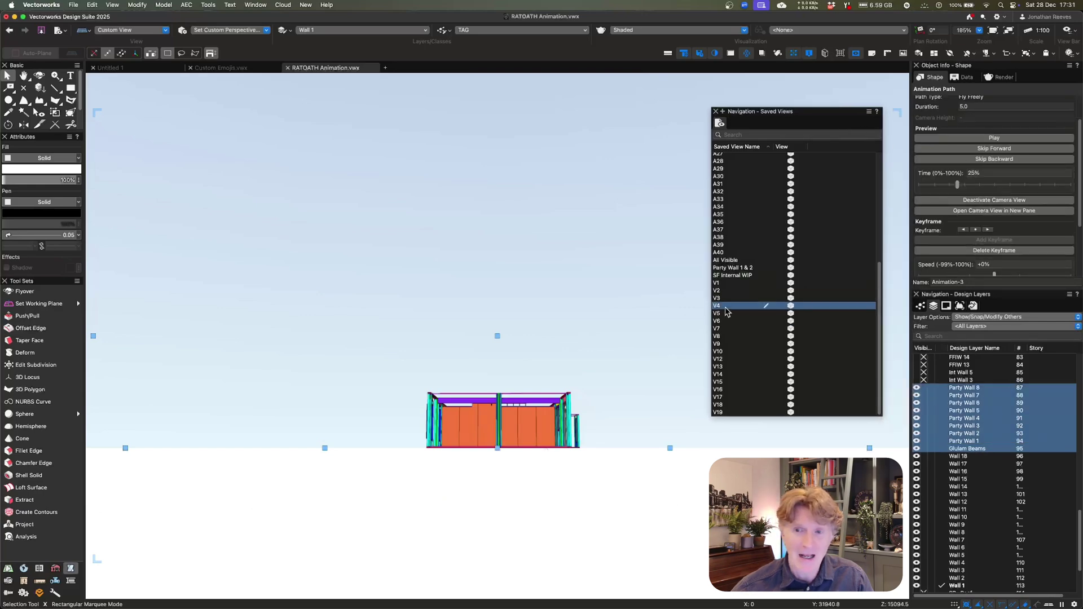
{"action": "right_click", "coordinate": [729, 306]}
{"action": "left_click", "coordinate": [742, 365]}
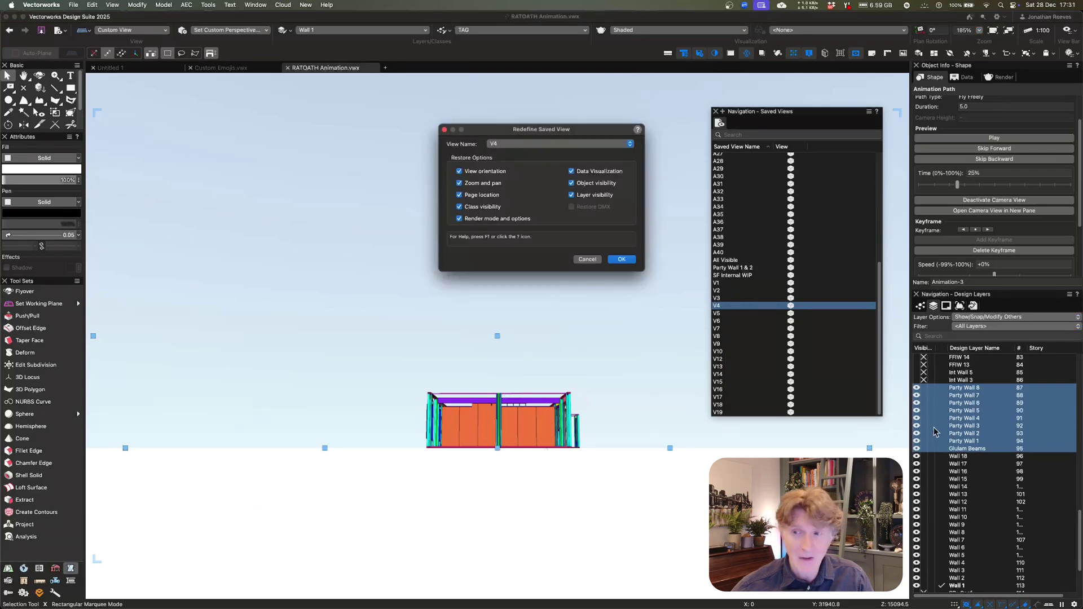
{"action": "left_click", "coordinate": [629, 259]}
Restore saved views V1 through V4 in turn to check them, then advance a keyframe
{"action": "double_click", "coordinate": [730, 283]}
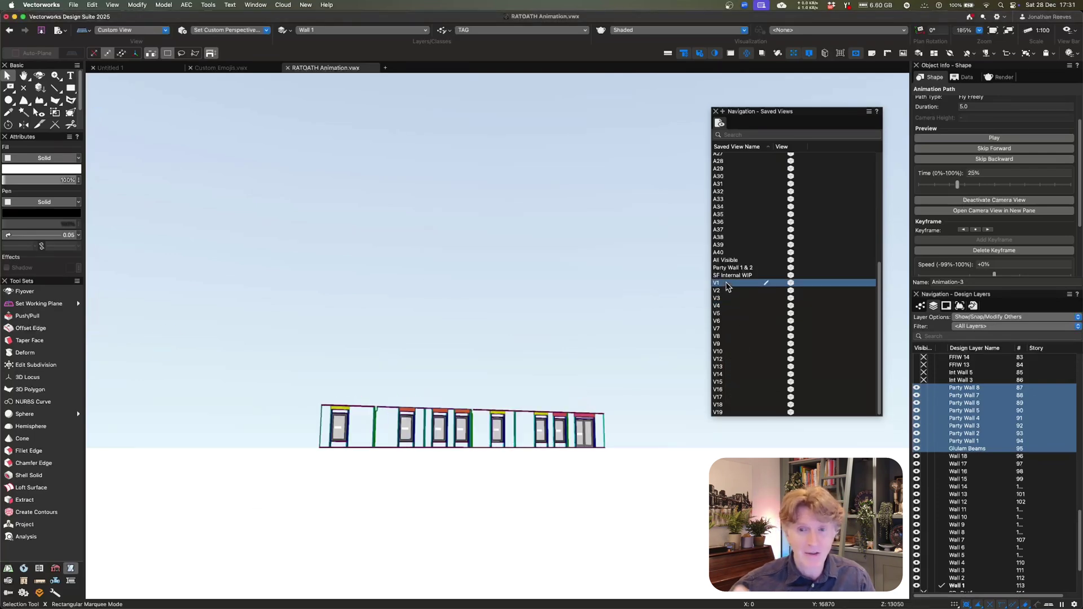
{"action": "double_click", "coordinate": [724, 290]}
{"action": "double_click", "coordinate": [725, 297]}
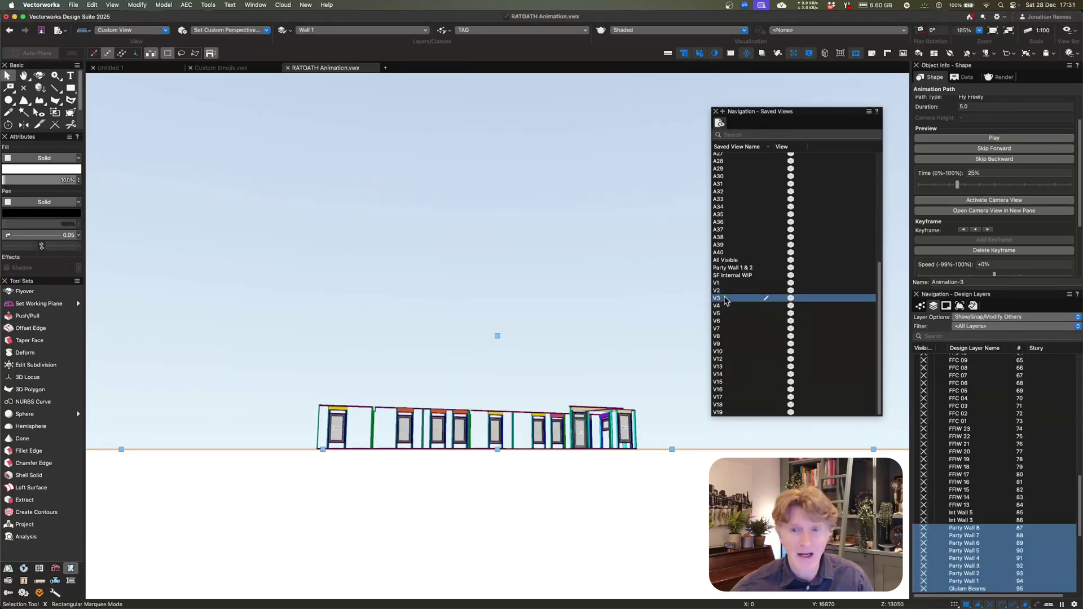
{"action": "double_click", "coordinate": [725, 305]}
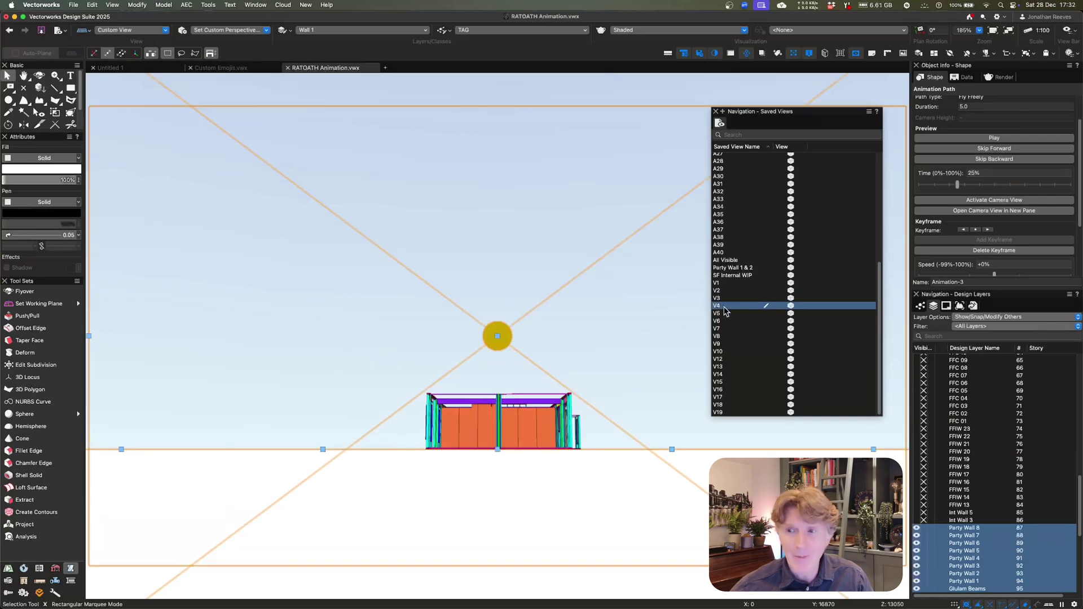
{"action": "left_click", "coordinate": [989, 229]}
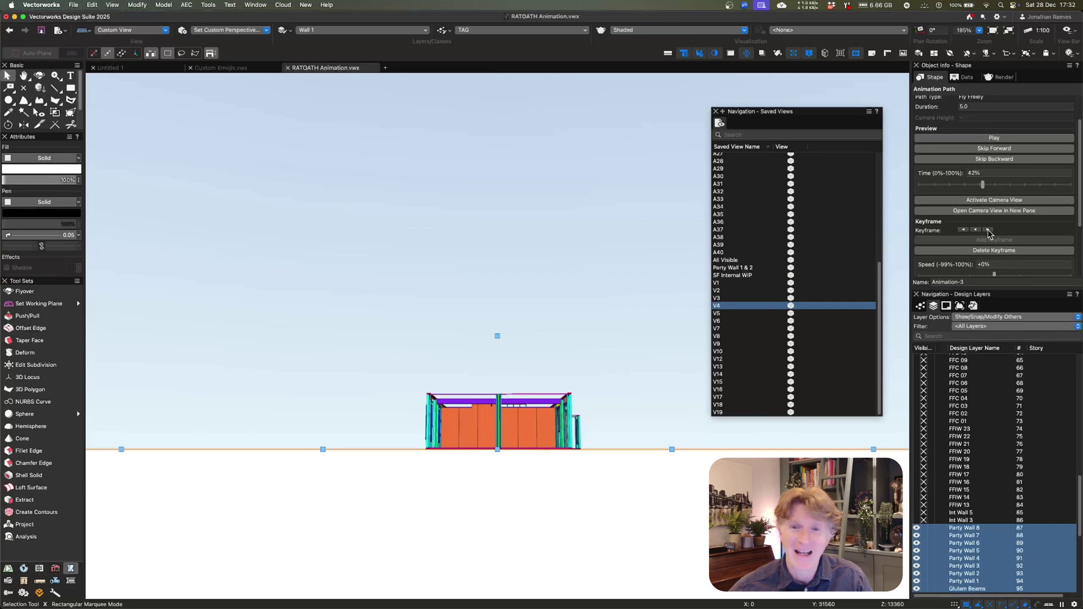
Activate the camera view, step back to saved view V4, then advance one keyframe
{"action": "left_click", "coordinate": [981, 201]}
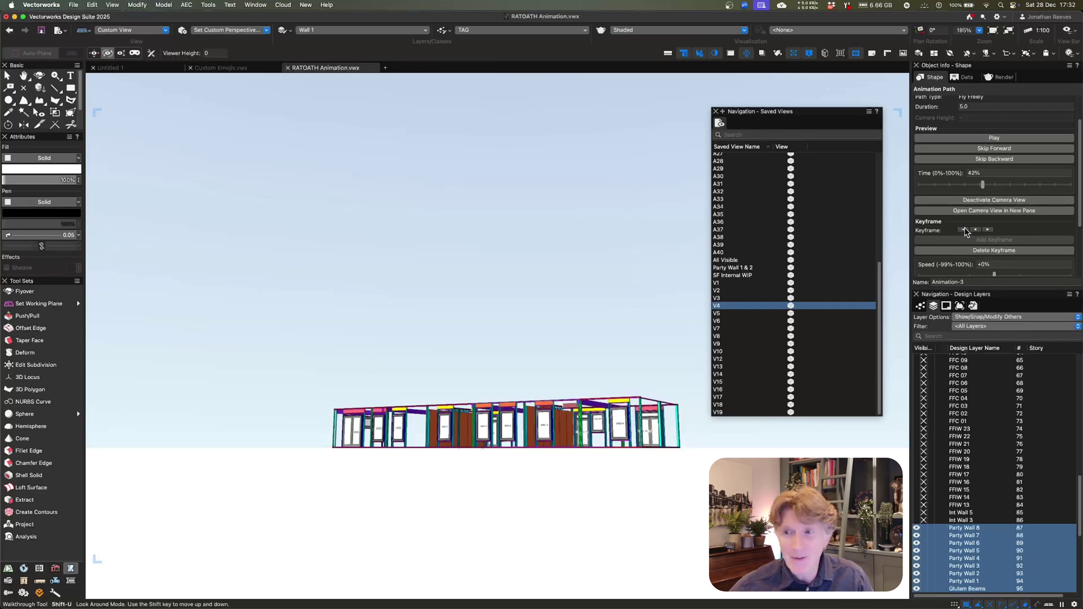
{"action": "left_click", "coordinate": [964, 230]}
{"action": "left_click", "coordinate": [963, 229]}
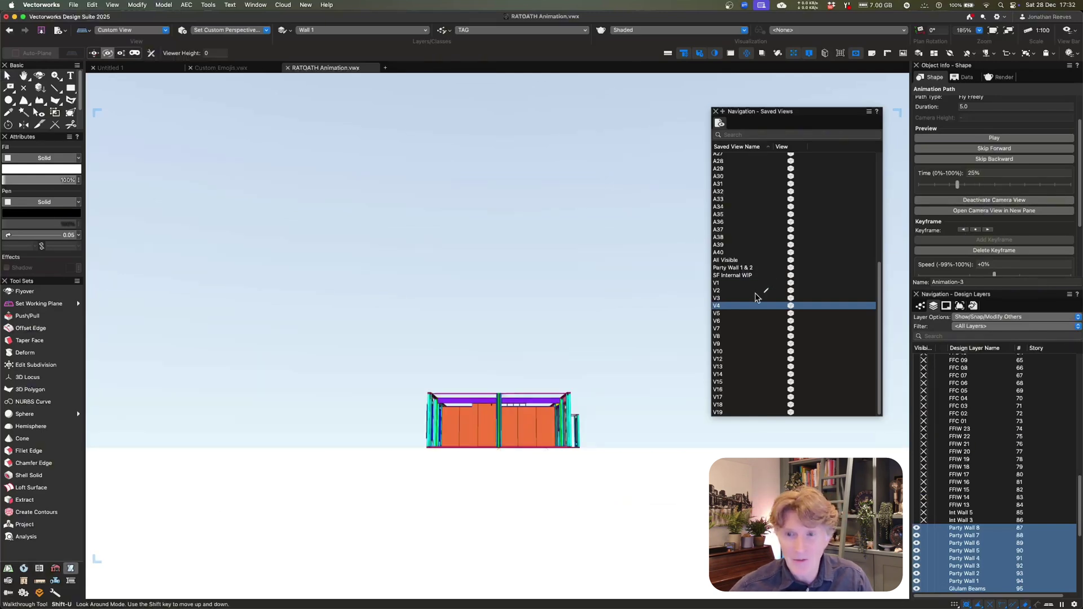
{"action": "left_click", "coordinate": [732, 299]}
{"action": "left_click", "coordinate": [734, 305]}
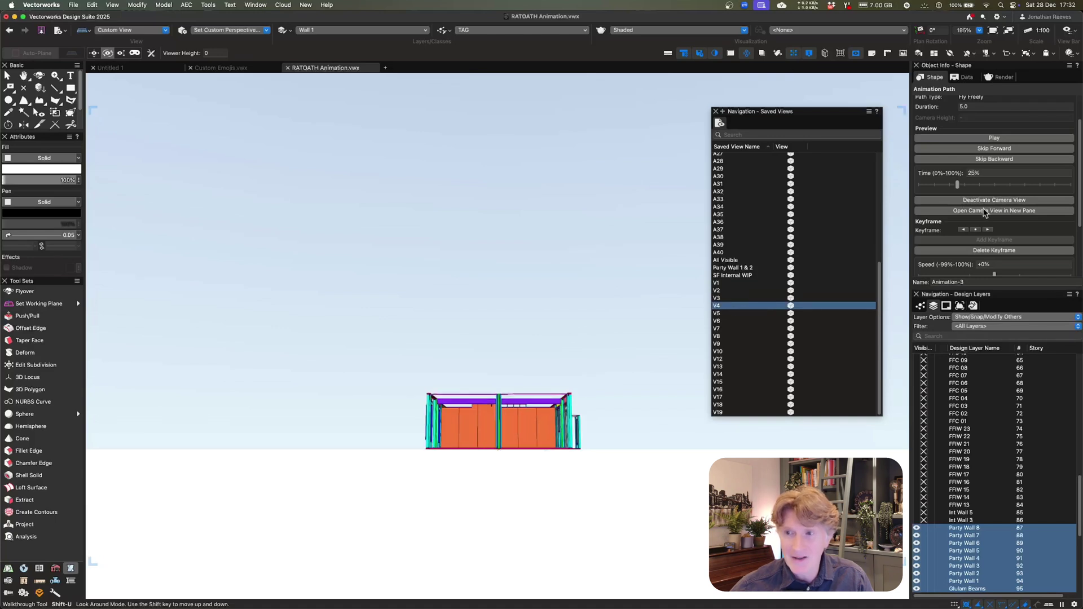
{"action": "left_click", "coordinate": [988, 230]}
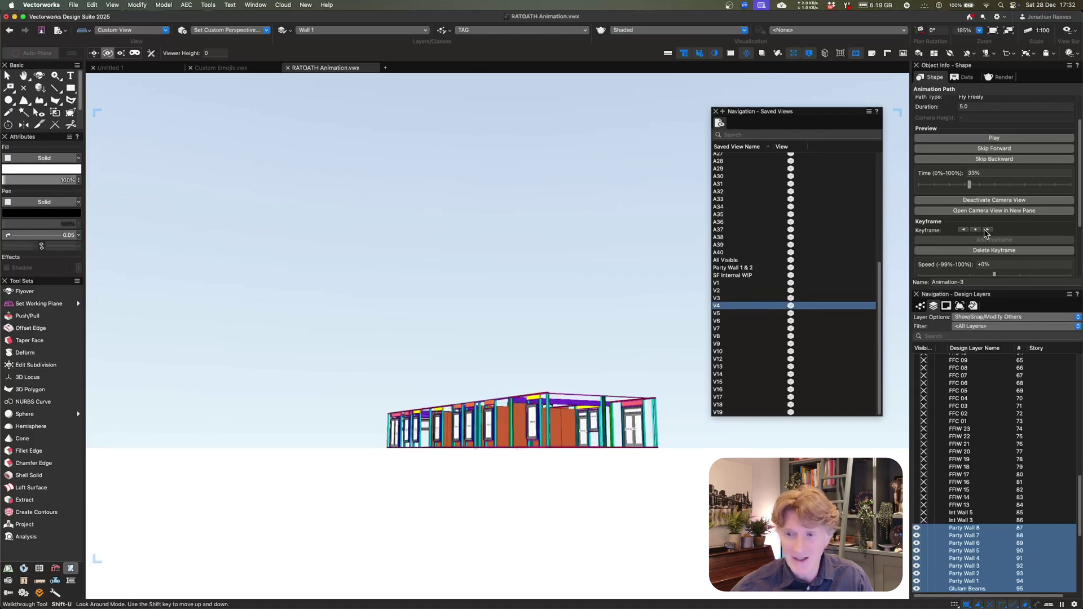
Show layers FFIW 23 through Int Wall 3, decline autosave, and redefine saved view V5
{"action": "left_click", "coordinate": [917, 520]}
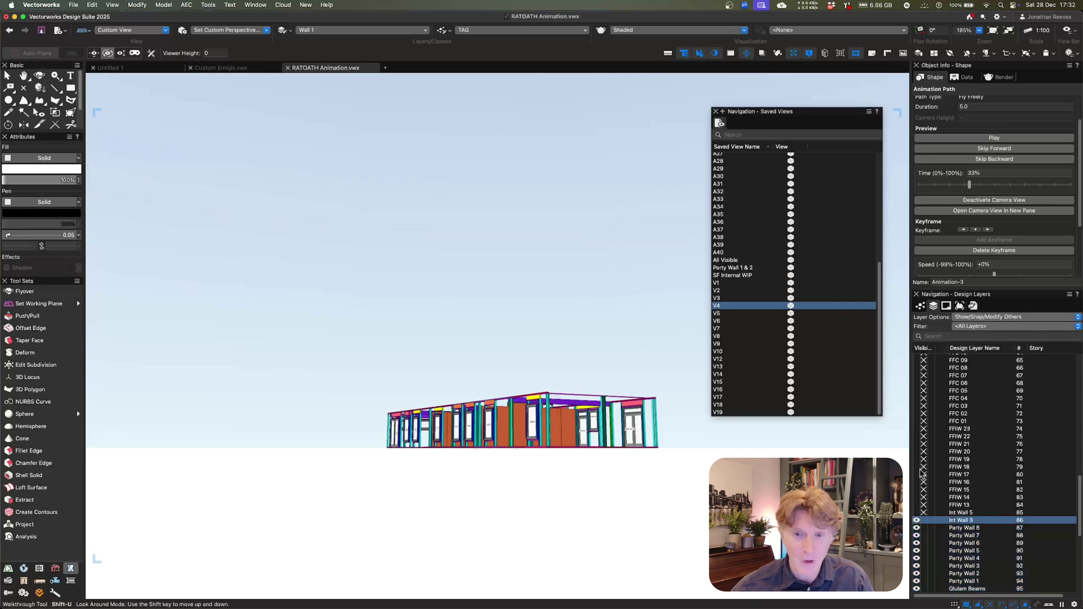
{"action": "left_click", "coordinate": [918, 428], "text": "shift"}
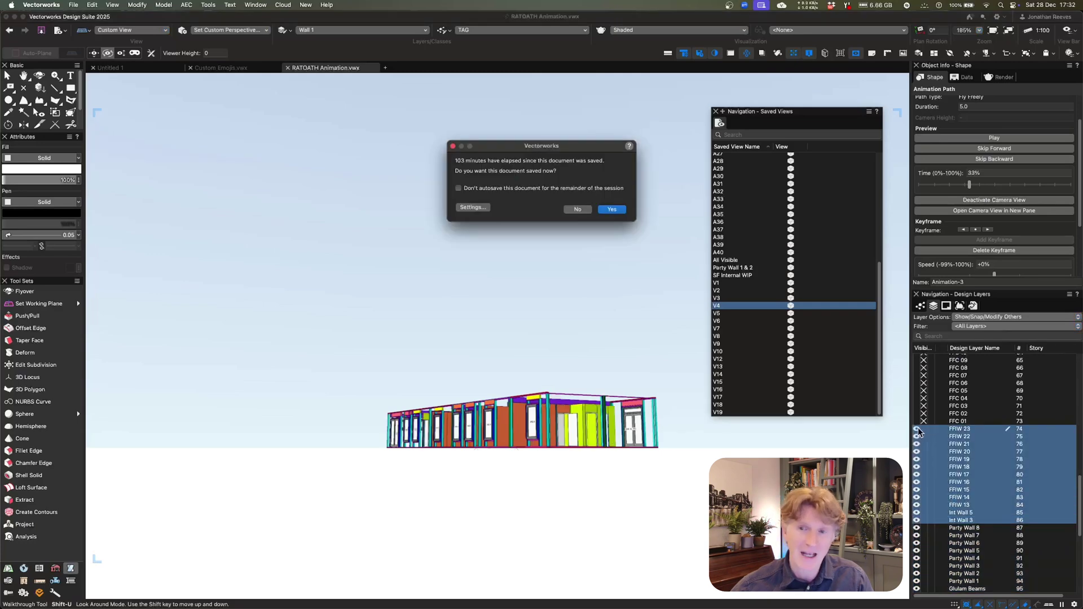
{"action": "left_click", "coordinate": [577, 209]}
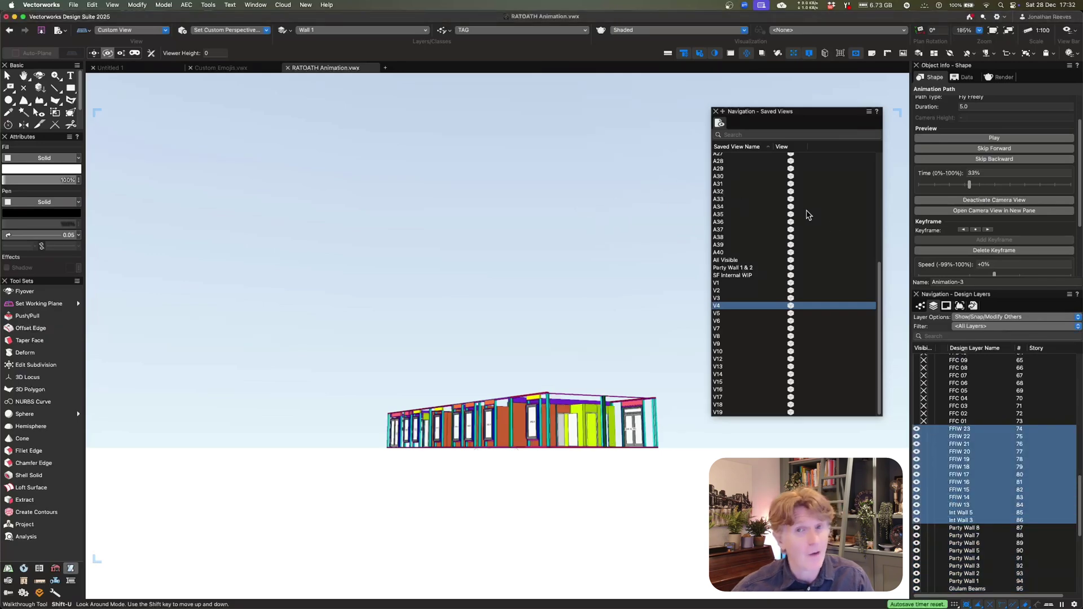
{"action": "left_click", "coordinate": [731, 313]}
{"action": "right_click", "coordinate": [730, 313]}
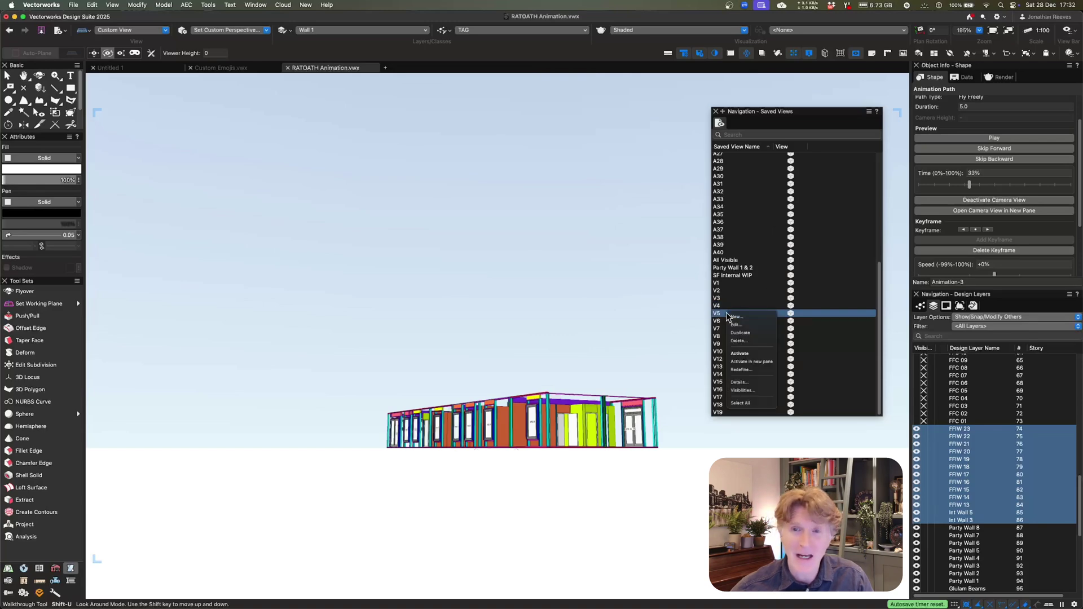
{"action": "left_click", "coordinate": [747, 372]}
{"action": "left_click", "coordinate": [622, 259]}
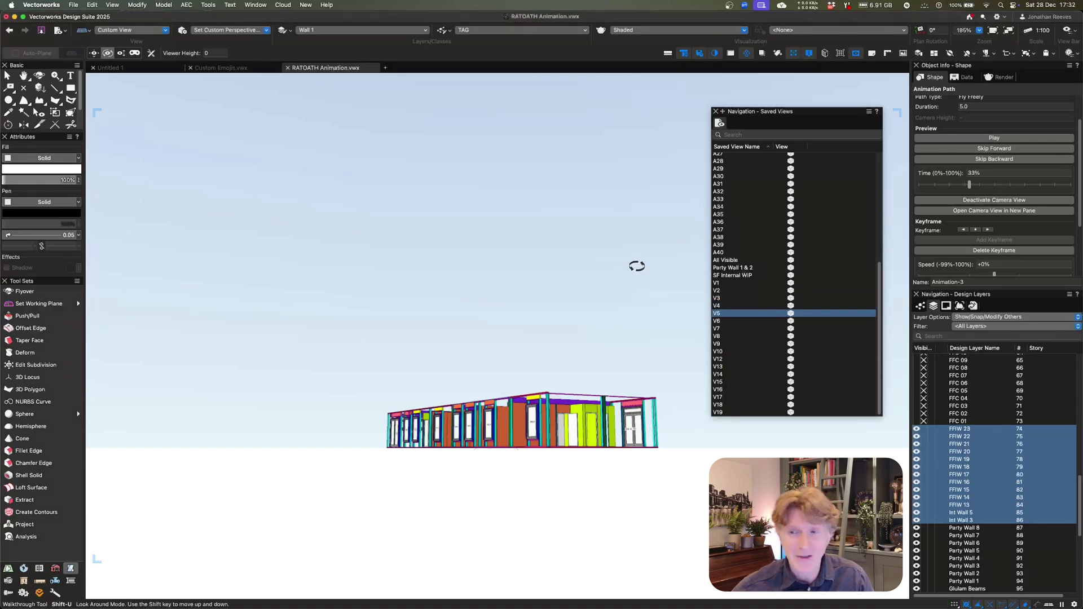
{"action": "left_click", "coordinate": [987, 230]}
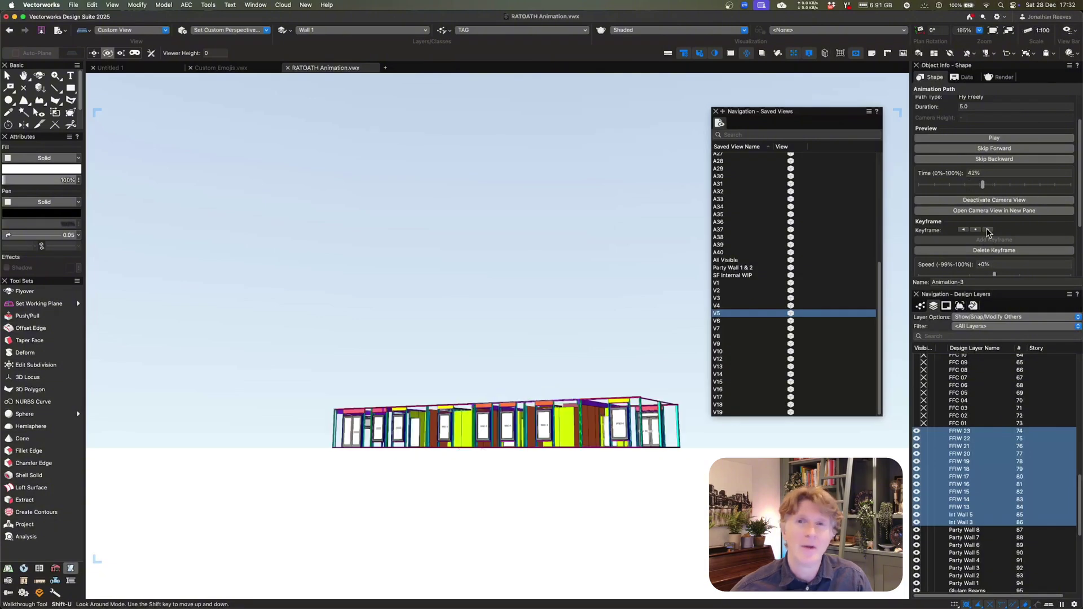
Show layers FFC 17 through FFC 01 and redefine saved view V6
{"action": "left_click", "coordinate": [920, 423]}
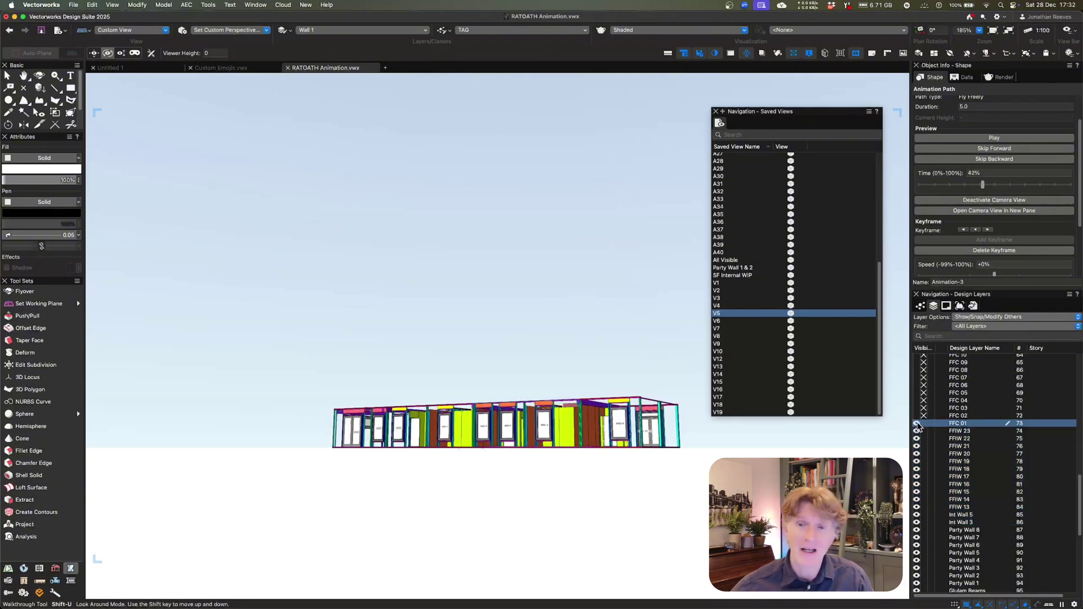
{"action": "scroll", "coordinate": [918, 424], "scroll_direction": "up", "scroll_amount": 3}
{"action": "left_click", "coordinate": [915, 374], "text": "shift"}
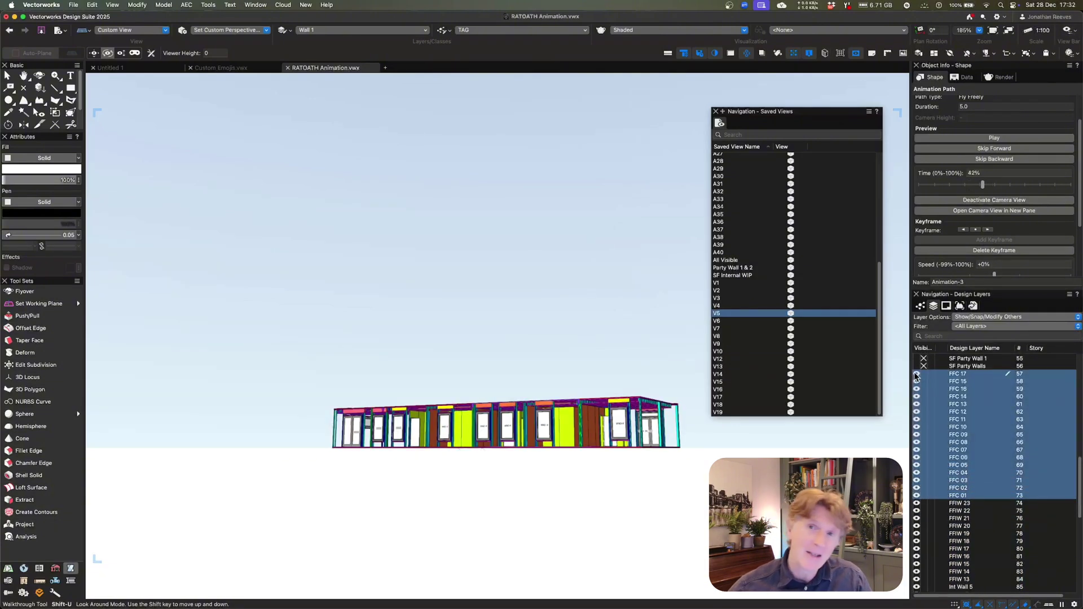
{"action": "left_click", "coordinate": [733, 321]}
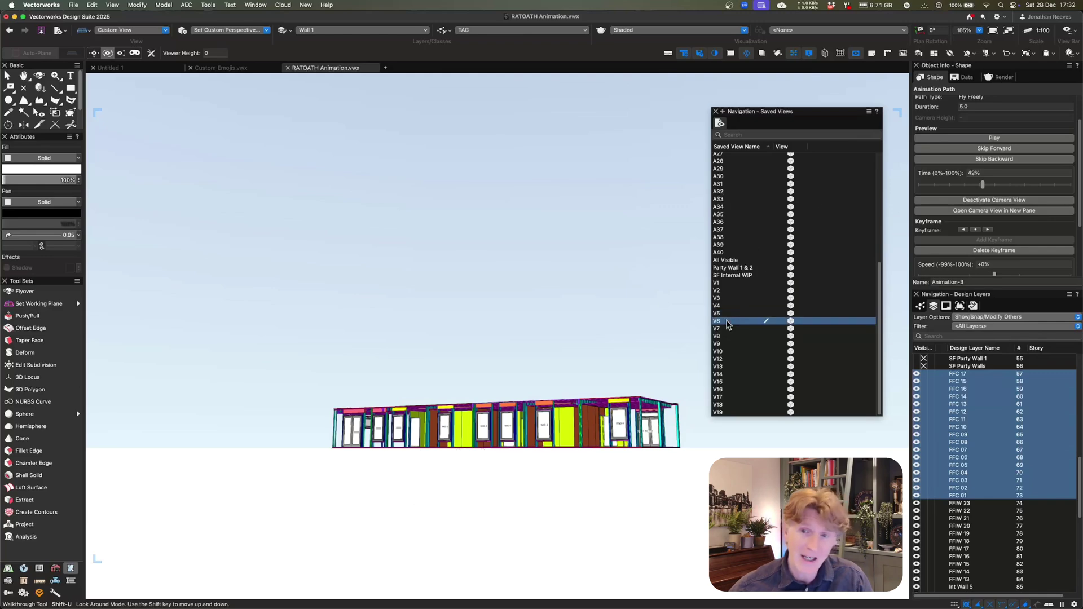
{"action": "right_click", "coordinate": [733, 321]}
{"action": "left_click", "coordinate": [742, 380]}
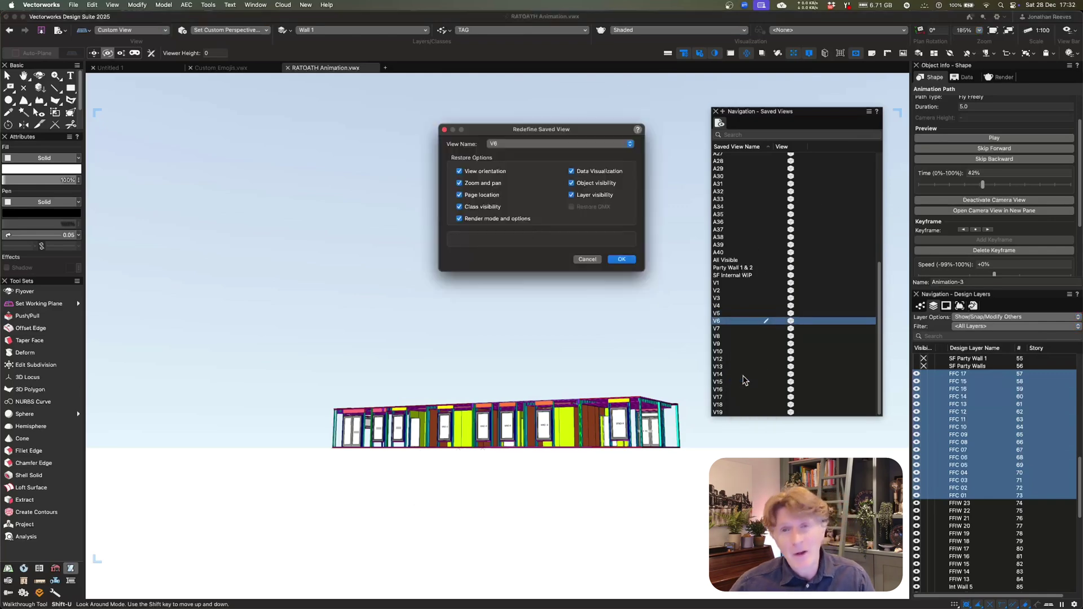
{"action": "left_click", "coordinate": [621, 260]}
At the next keyframe, show the SF Party Wall layers and redefine saved view V7
{"action": "left_click", "coordinate": [984, 230]}
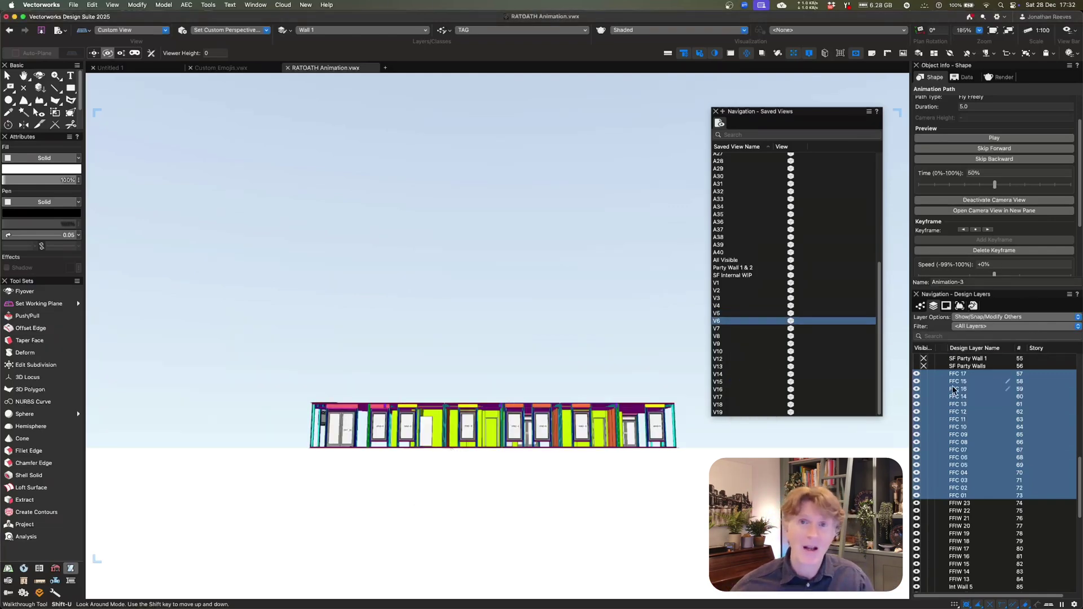
{"action": "scroll", "coordinate": [932, 403], "scroll_direction": "up", "scroll_amount": 4}
{"action": "left_click", "coordinate": [917, 459]}
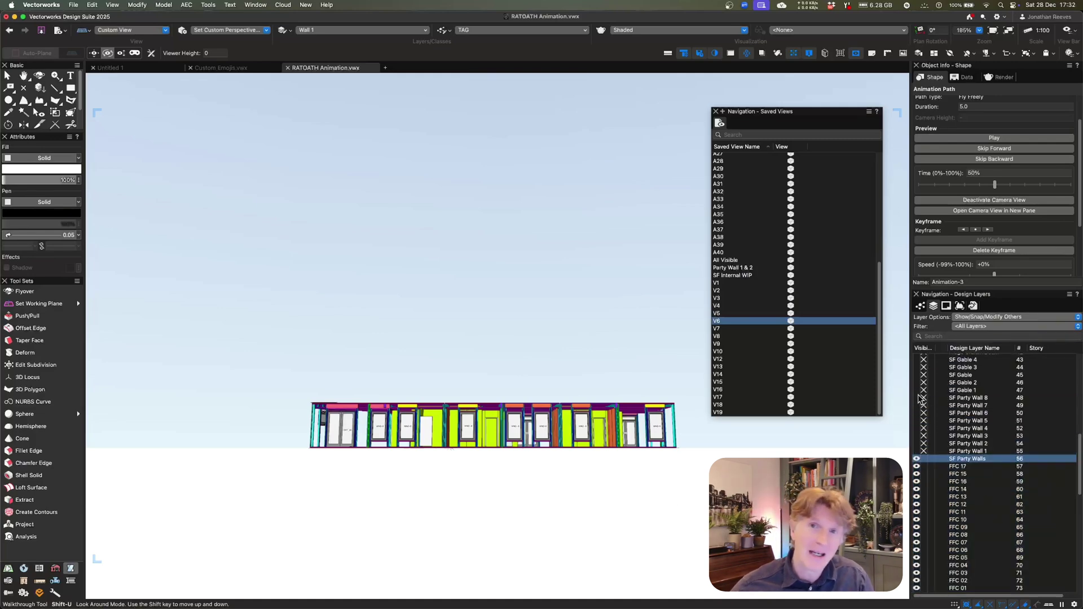
{"action": "left_click", "coordinate": [918, 398], "text": "shift"}
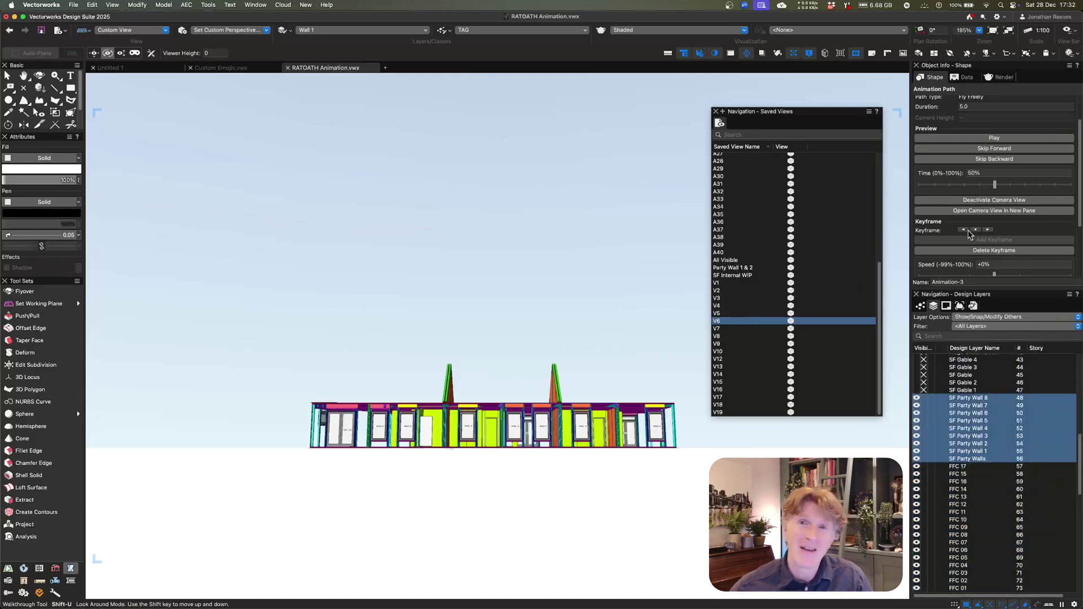
{"action": "left_click", "coordinate": [739, 329]}
{"action": "right_click", "coordinate": [738, 329]}
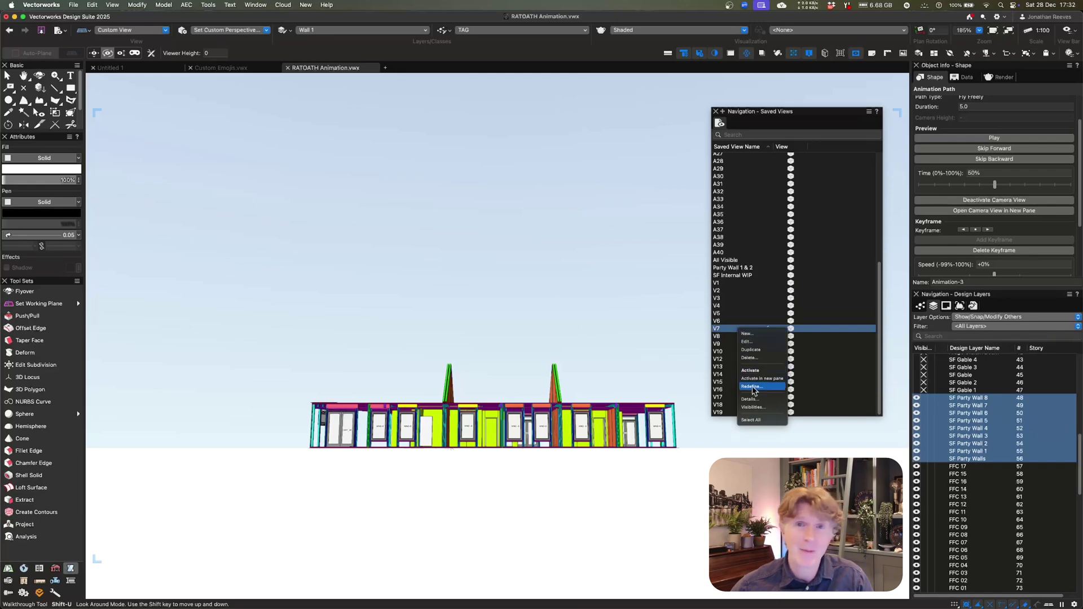
{"action": "left_click", "coordinate": [761, 421]}
{"action": "left_click", "coordinate": [622, 260]}
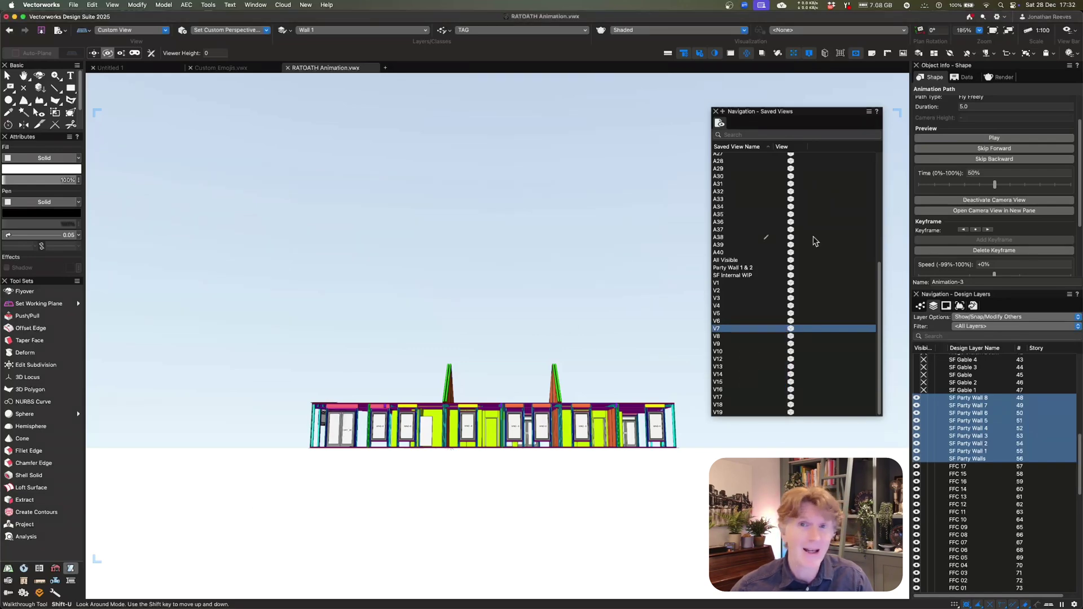
At the next keyframe, show SF Gable 1–4 and redefine saved view V8
{"action": "left_click", "coordinate": [988, 229]}
{"action": "scroll", "coordinate": [948, 440], "scroll_direction": "up", "scroll_amount": 4}
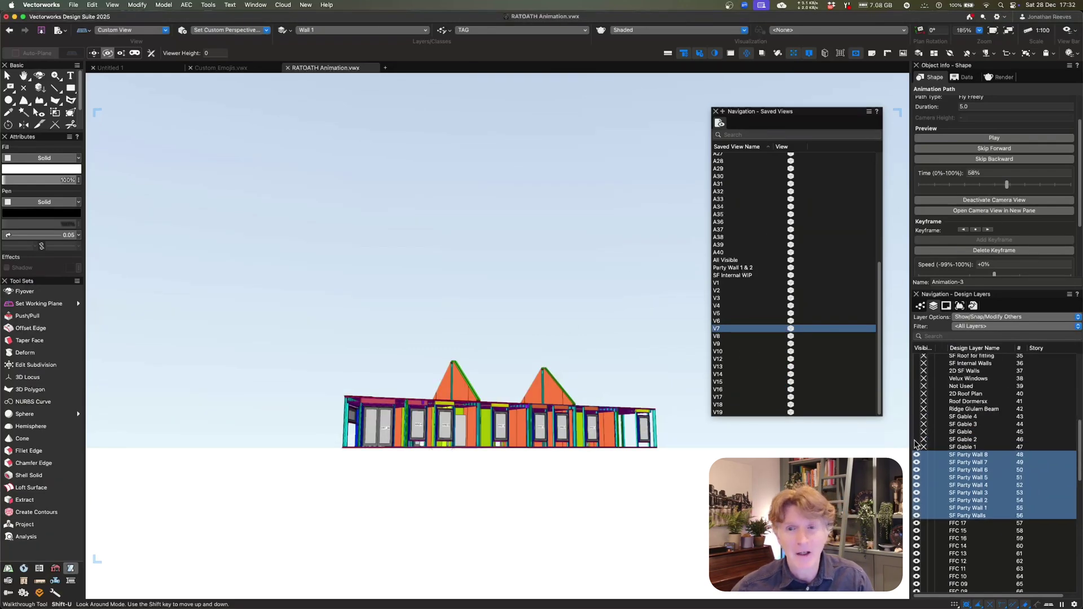
{"action": "left_click", "coordinate": [917, 447]}
{"action": "left_click", "coordinate": [916, 421], "text": "shift"}
{"action": "left_click", "coordinate": [917, 422]}
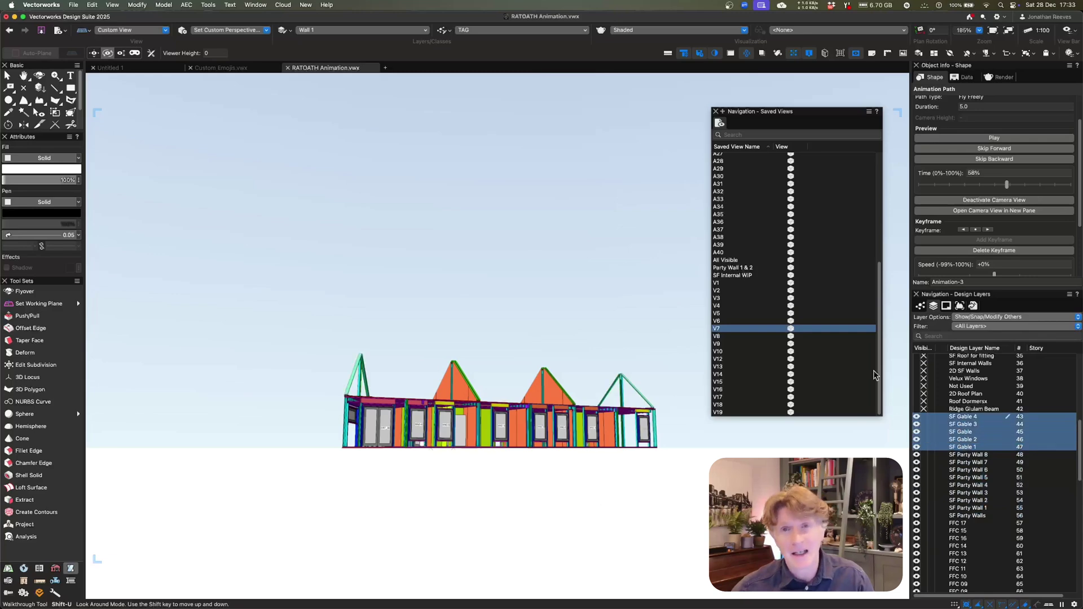
{"action": "right_click", "coordinate": [735, 337]}
{"action": "left_click", "coordinate": [747, 397]}
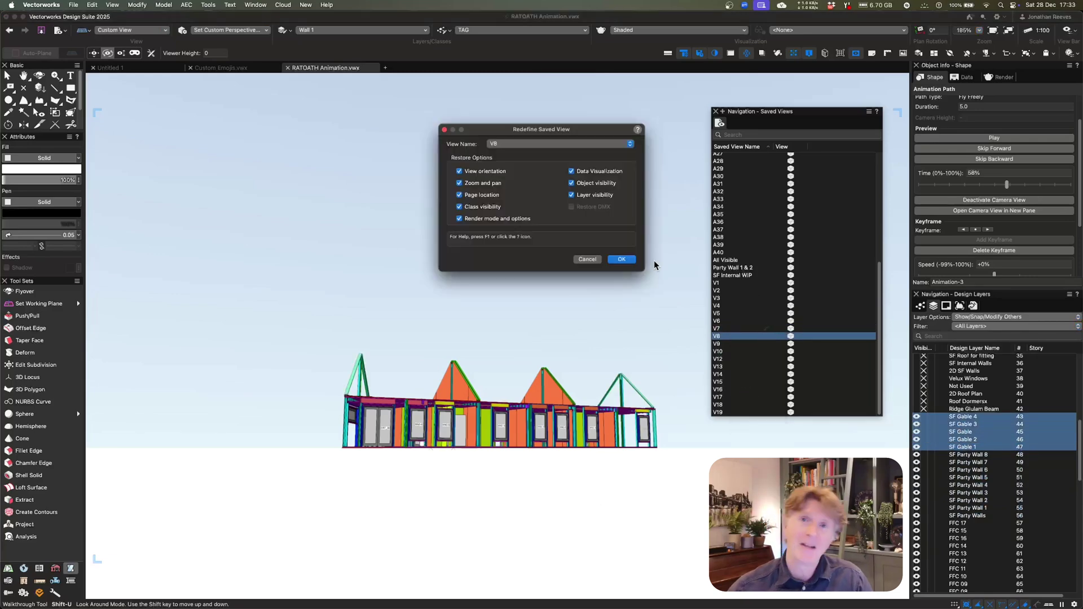
{"action": "left_click", "coordinate": [622, 259]}
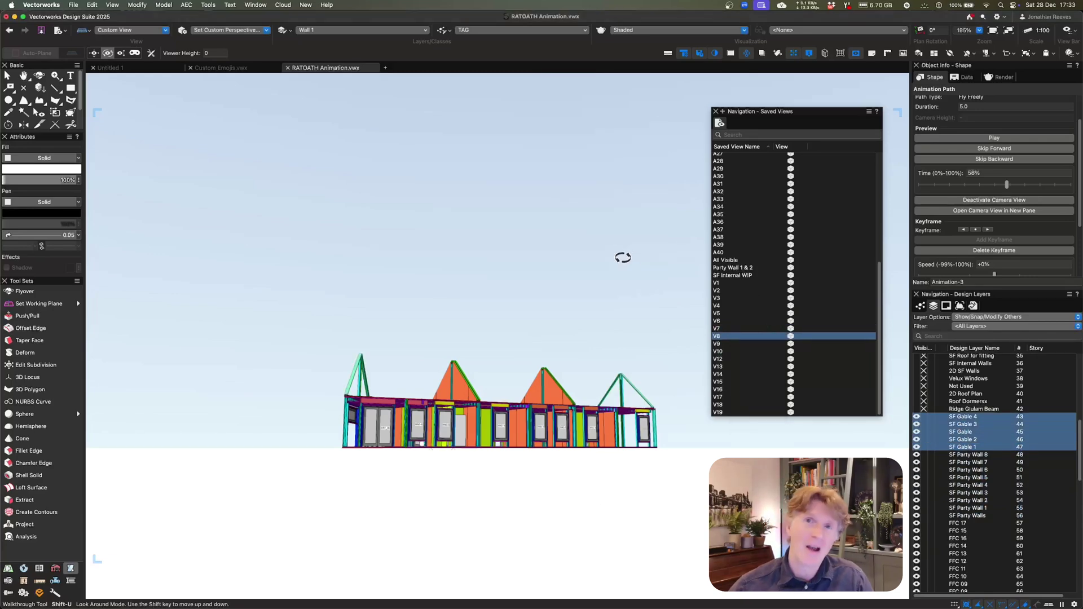
Advance to the next keyframe and show the Ridge Glulam Beam and Roof Dormers layers
{"action": "left_click", "coordinate": [987, 230]}
{"action": "left_click", "coordinate": [917, 409]}
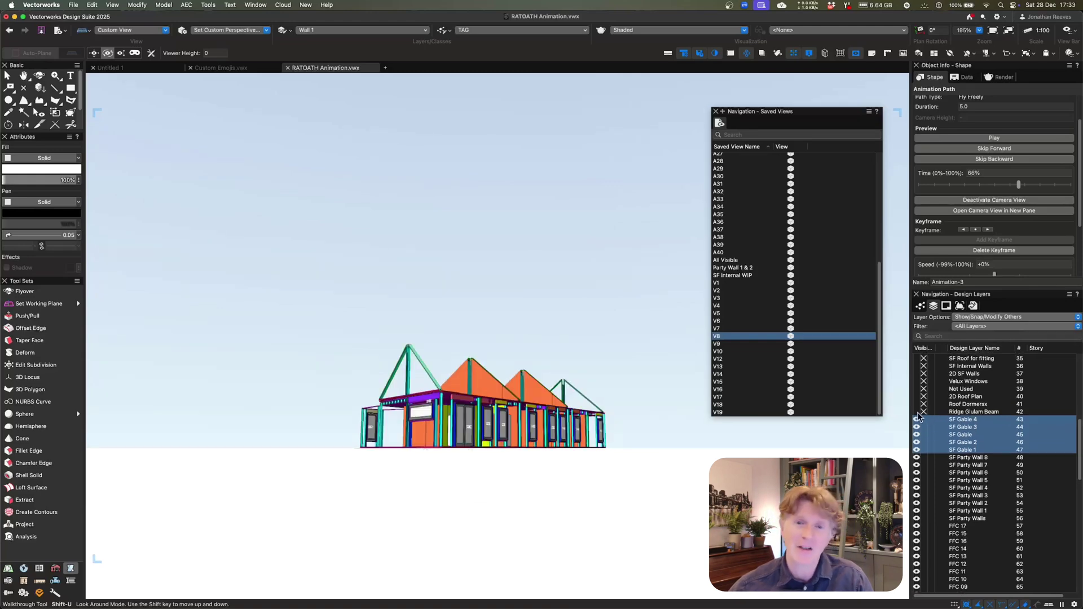
{"action": "left_click", "coordinate": [917, 404]}
{"action": "scroll", "coordinate": [920, 407], "scroll_direction": "up", "scroll_amount": 3}
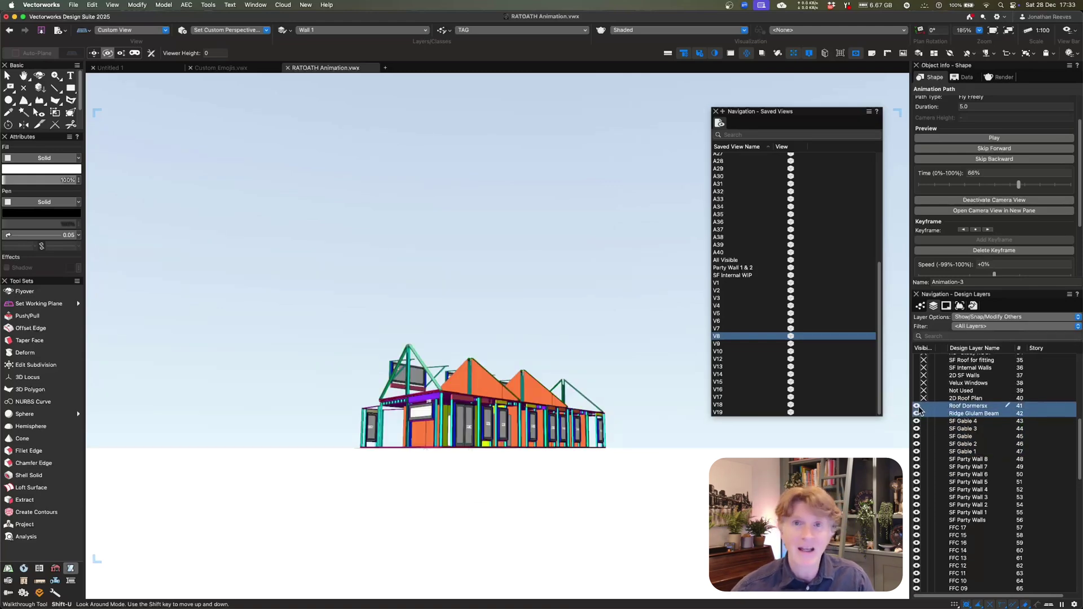
{"action": "scroll", "coordinate": [920, 409], "scroll_direction": "up", "scroll_amount": 1}
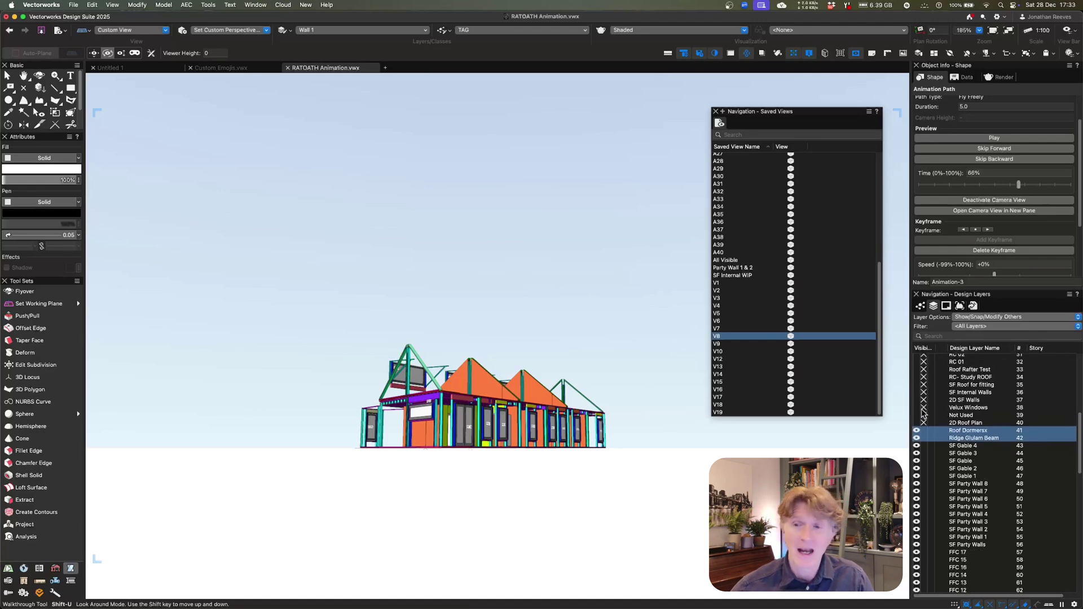
Check saved view V8, return to the camera keyframe, and select V9 with beam and dormers shown
{"action": "double_click", "coordinate": [734, 338]}
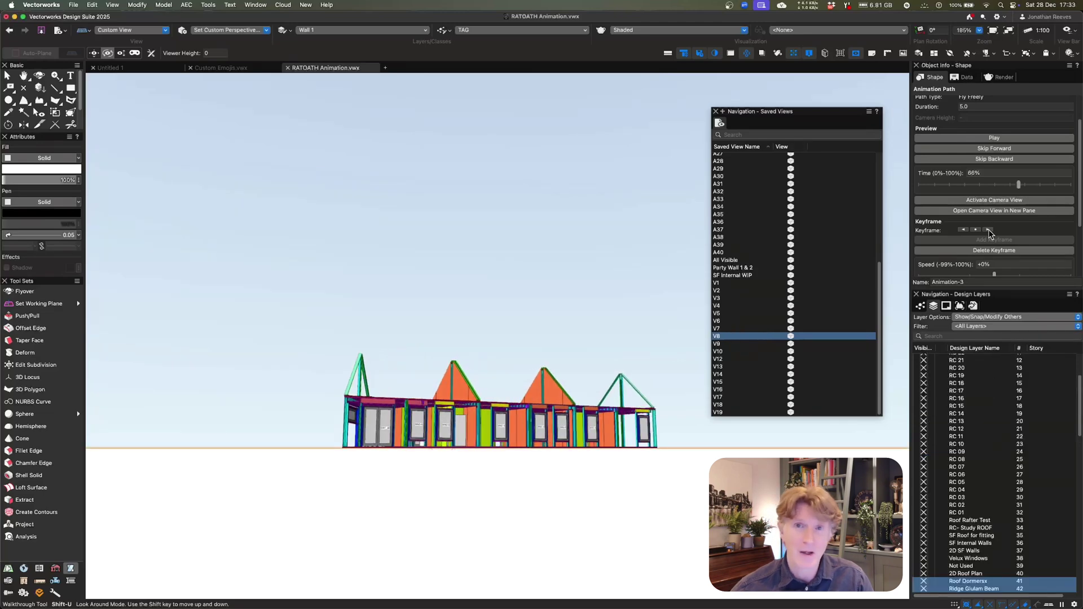
{"action": "left_click", "coordinate": [989, 199]}
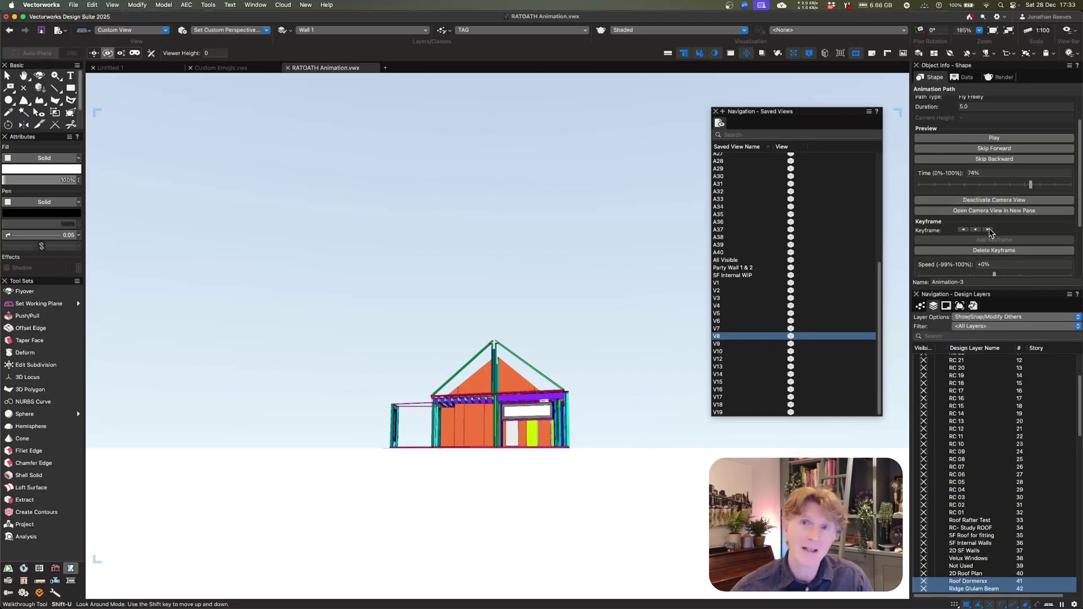
{"action": "left_click", "coordinate": [966, 229]}
{"action": "left_click", "coordinate": [985, 231]}
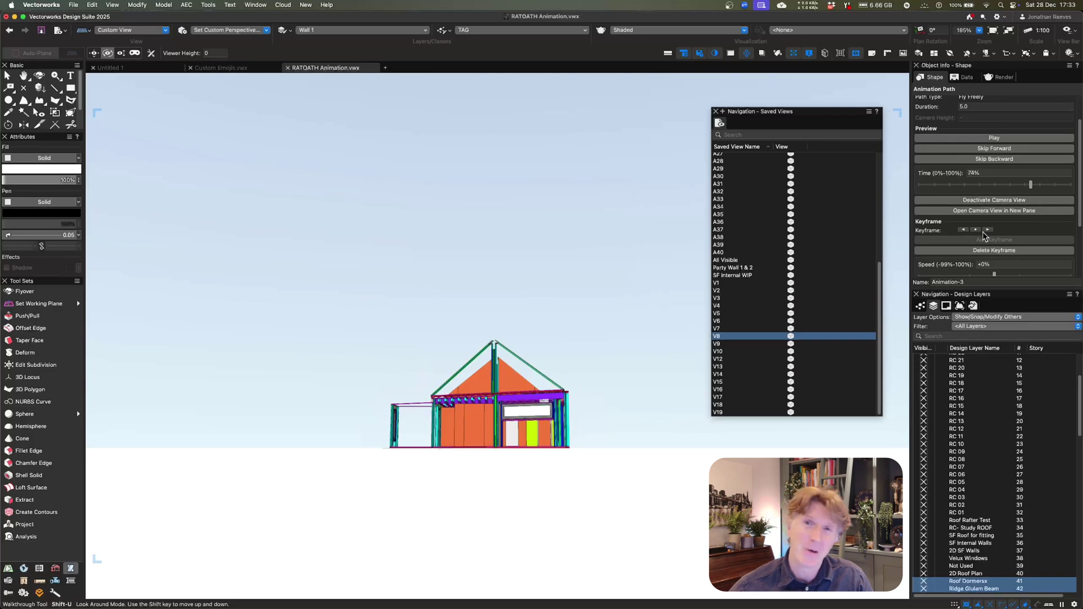
{"action": "left_click", "coordinate": [730, 344]}
{"action": "scroll", "coordinate": [928, 497], "scroll_direction": "down", "scroll_amount": 3}
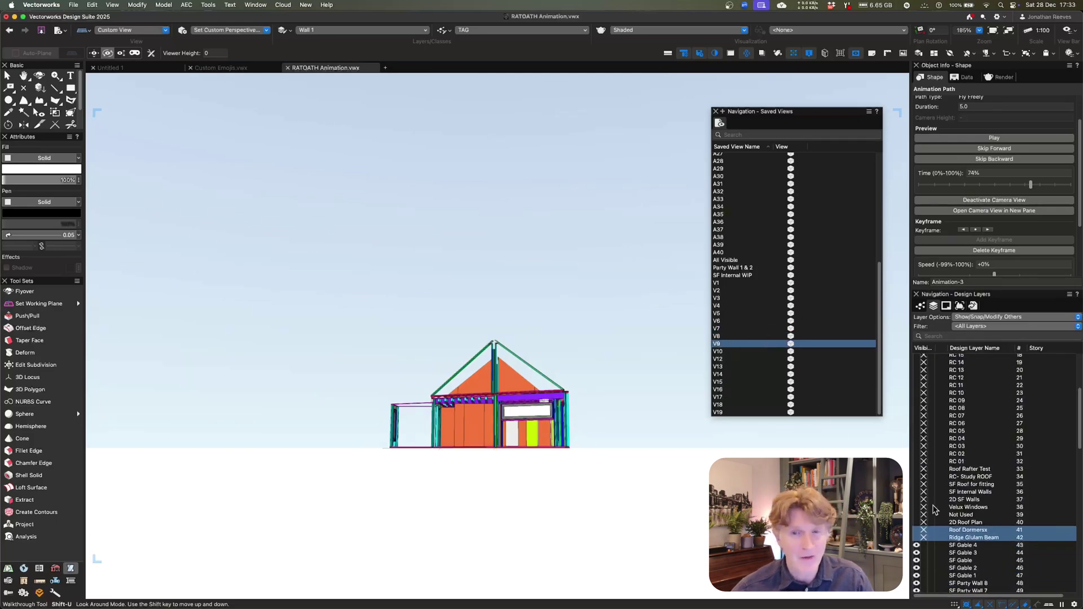
{"action": "left_click", "coordinate": [916, 531]}
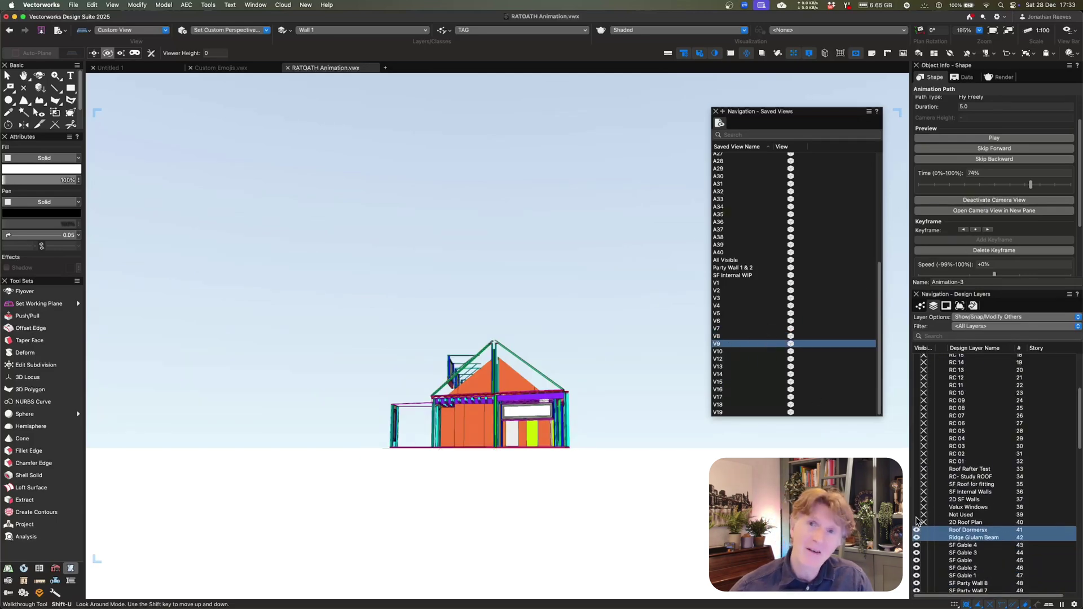
Redefine saved view V9 to the current elevator-mode view and layers
{"action": "key", "text": "u"}
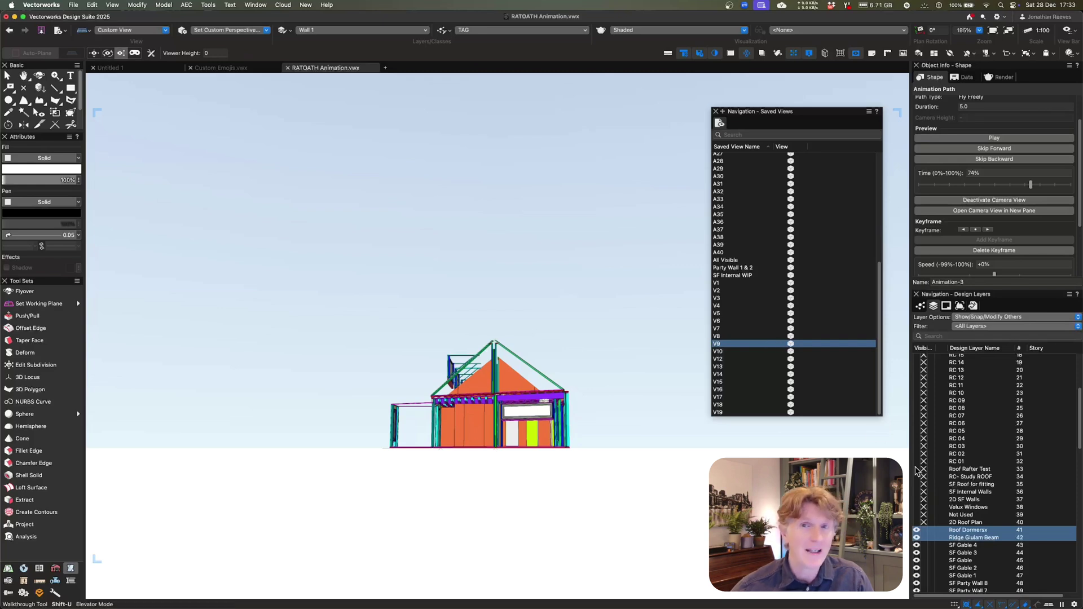
{"action": "right_click", "coordinate": [756, 346]}
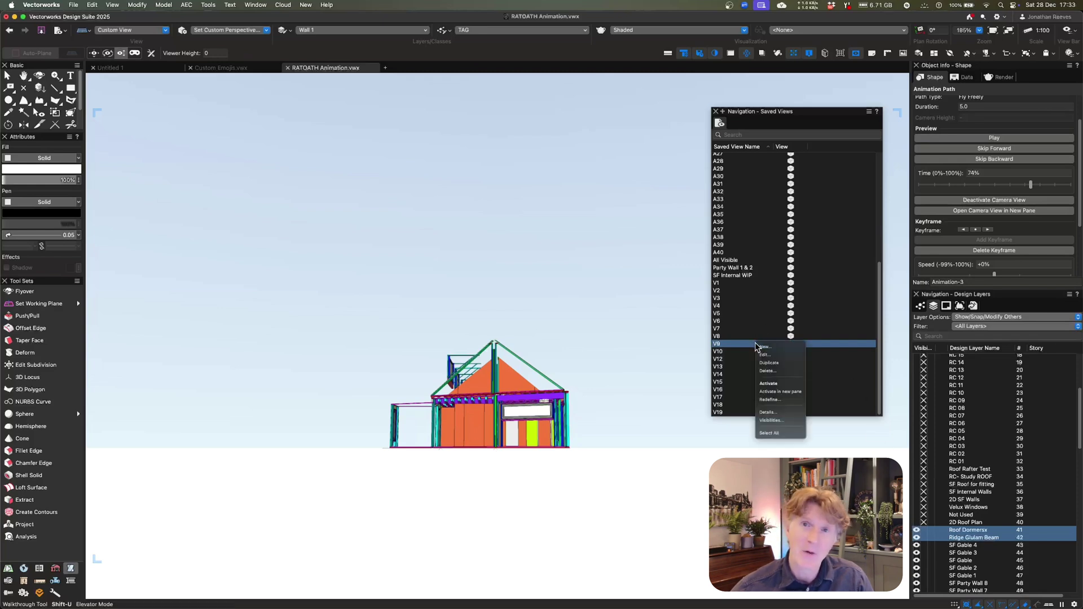
{"action": "left_click", "coordinate": [775, 398]}
{"action": "key", "text": "Return"}
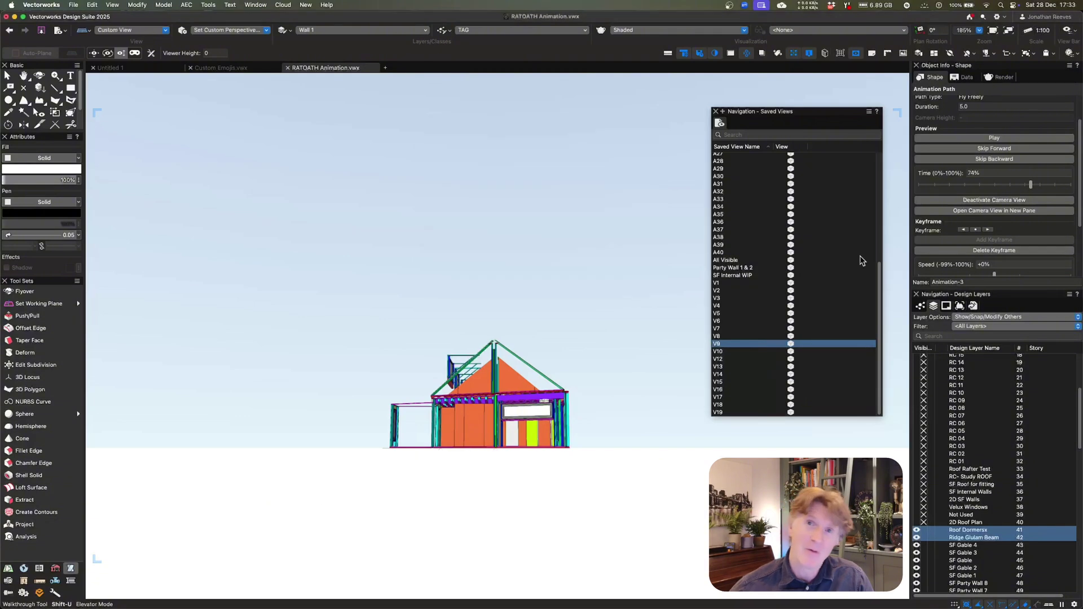
Advance a keyframe and turn on rafter layers RC 01 through RC 12
{"action": "left_click", "coordinate": [988, 229]}
{"action": "left_click", "coordinate": [951, 462]}
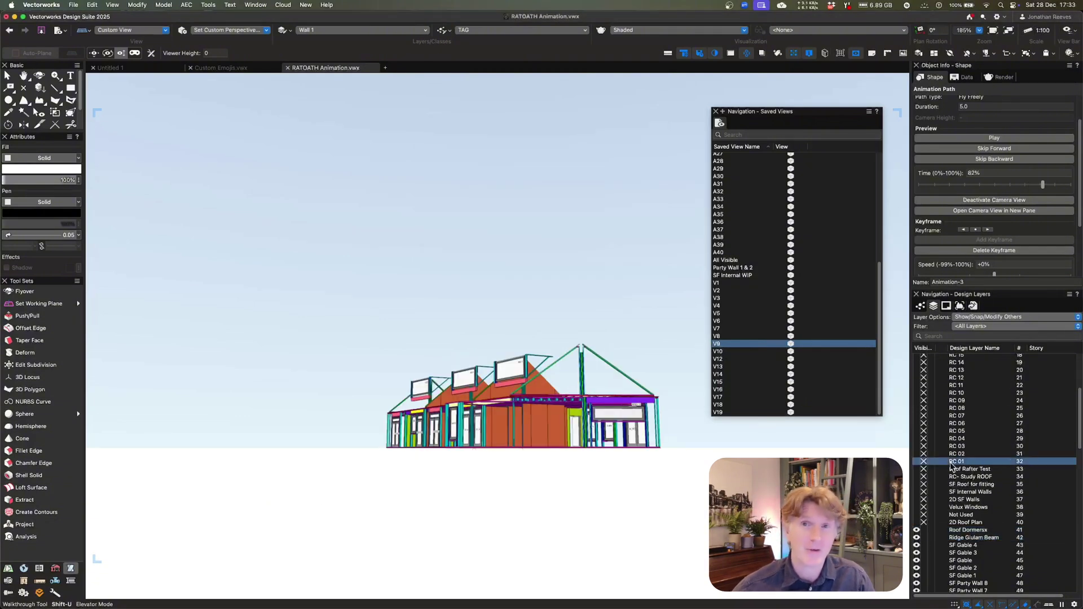
{"action": "left_click", "coordinate": [916, 461]}
{"action": "scroll", "coordinate": [917, 458], "scroll_direction": "up", "scroll_amount": 5}
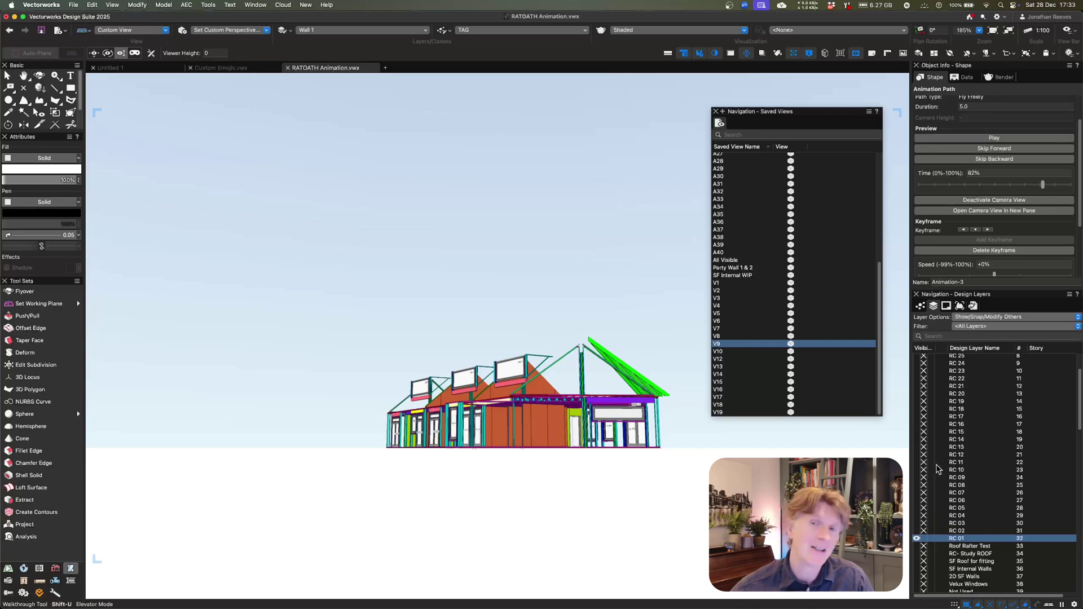
{"action": "left_click", "coordinate": [917, 470], "text": "shift"}
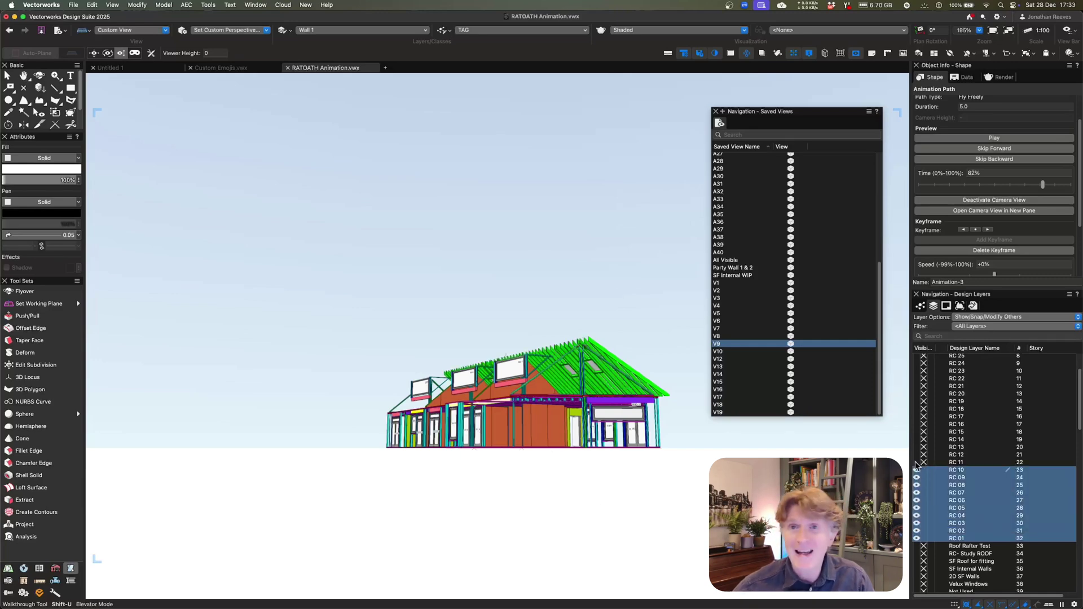
{"action": "left_click", "coordinate": [917, 462], "text": "shift"}
{"action": "left_click", "coordinate": [916, 455], "text": "shift"}
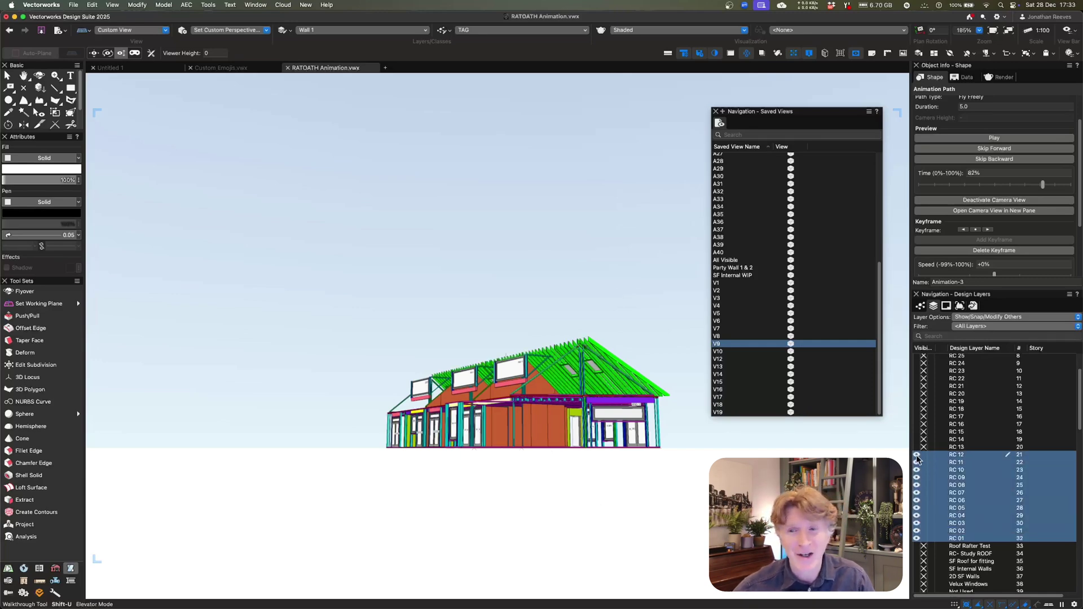
Redefine saved view V10 to the current view and layers
{"action": "left_click", "coordinate": [736, 351]}
{"action": "right_click", "coordinate": [739, 350]}
{"action": "left_click", "coordinate": [752, 407]}
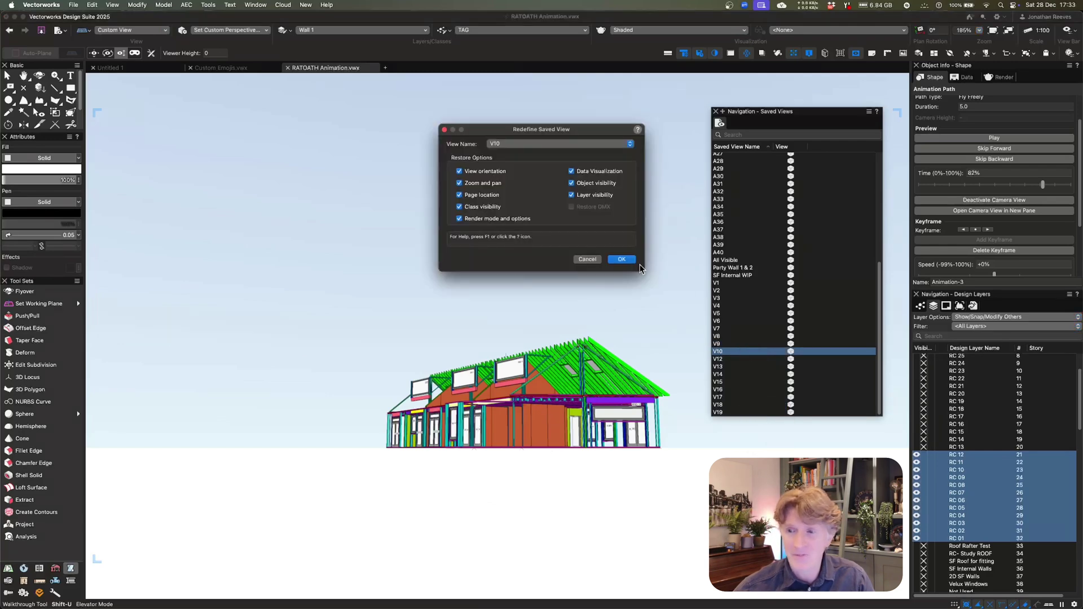
{"action": "left_click", "coordinate": [621, 258]}
Advance a keyframe and show rafter layers RC 13 through RC 29
{"action": "left_click", "coordinate": [988, 229]}
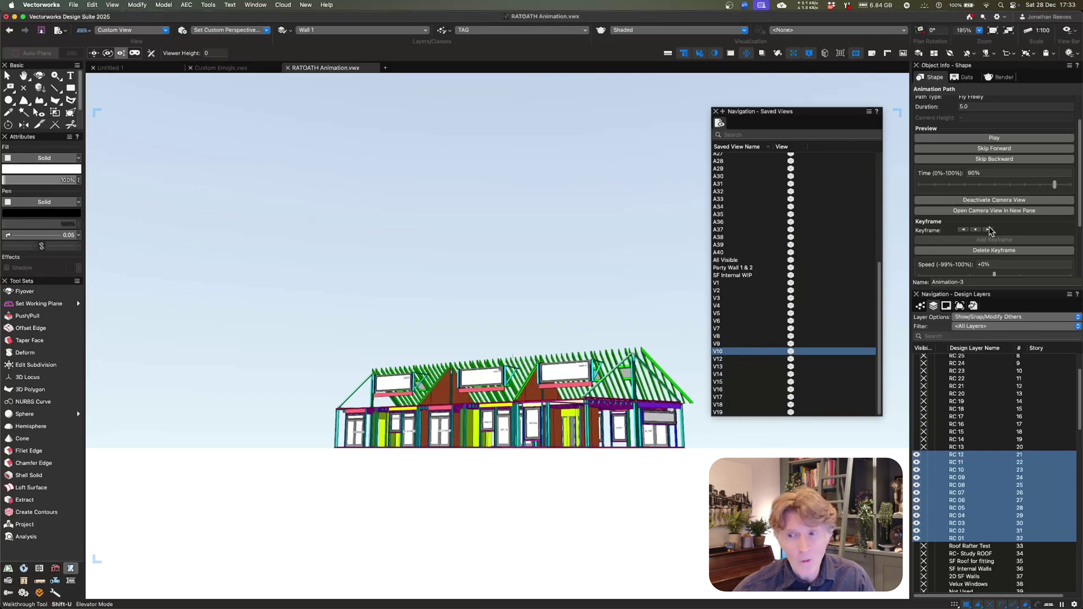
{"action": "left_click", "coordinate": [923, 447]}
{"action": "scroll", "coordinate": [921, 429], "scroll_direction": "up", "scroll_amount": 3}
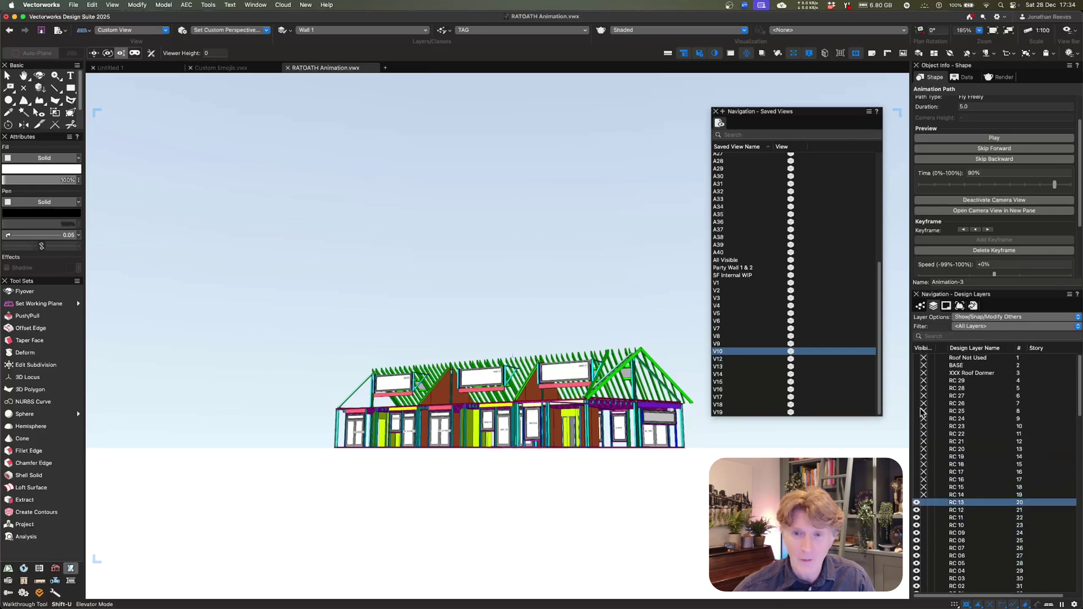
{"action": "left_click", "coordinate": [916, 381], "text": "shift"}
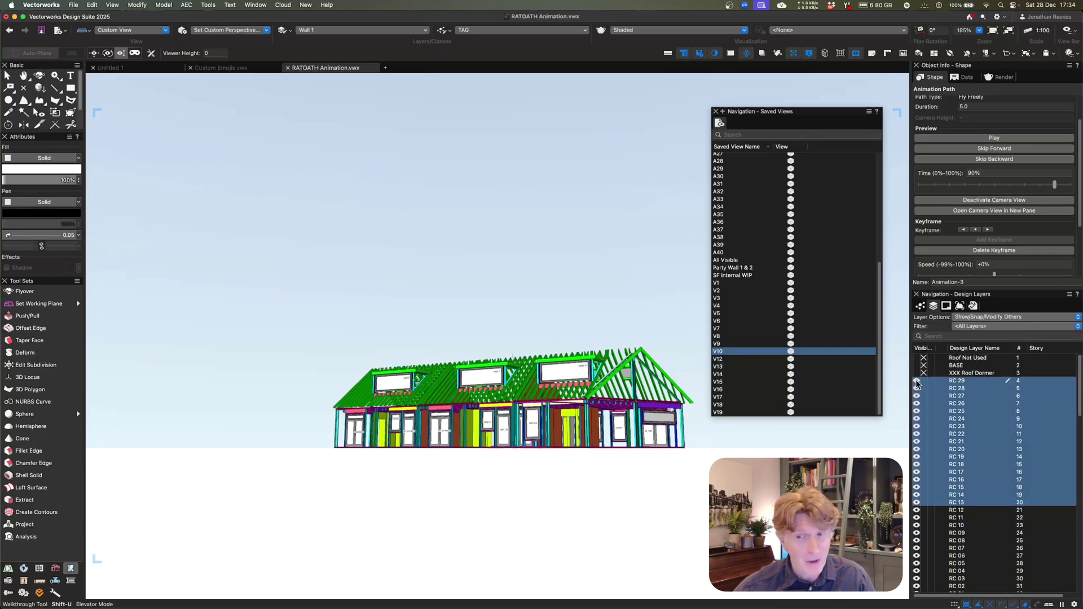
Redefine saved view V12 and step to the final animation keyframe
{"action": "left_click", "coordinate": [718, 359]}
{"action": "right_click", "coordinate": [727, 360]}
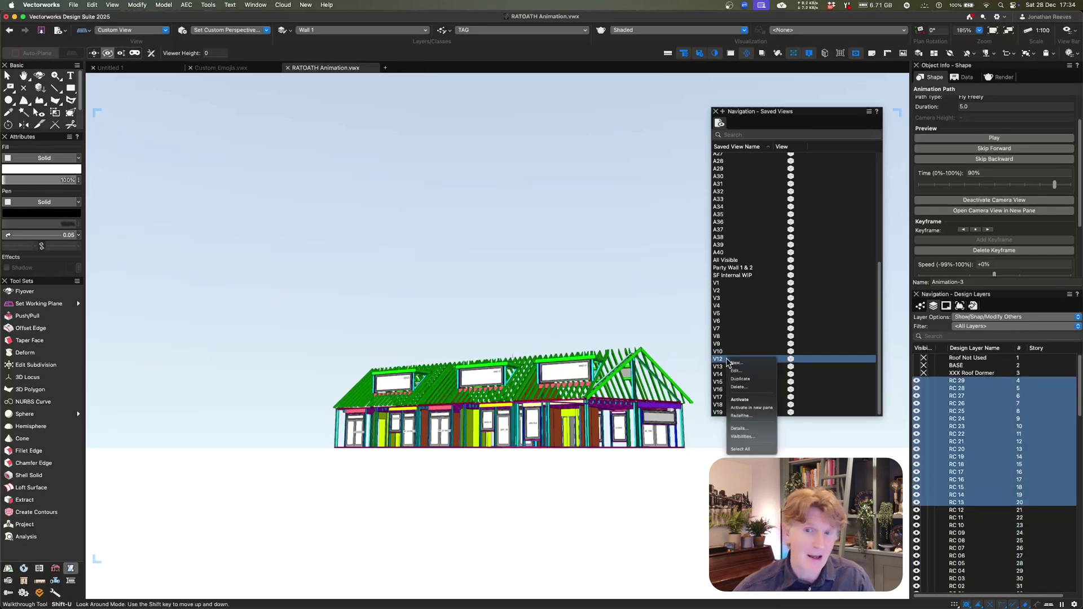
{"action": "left_click", "coordinate": [744, 420]}
{"action": "left_click", "coordinate": [621, 261]}
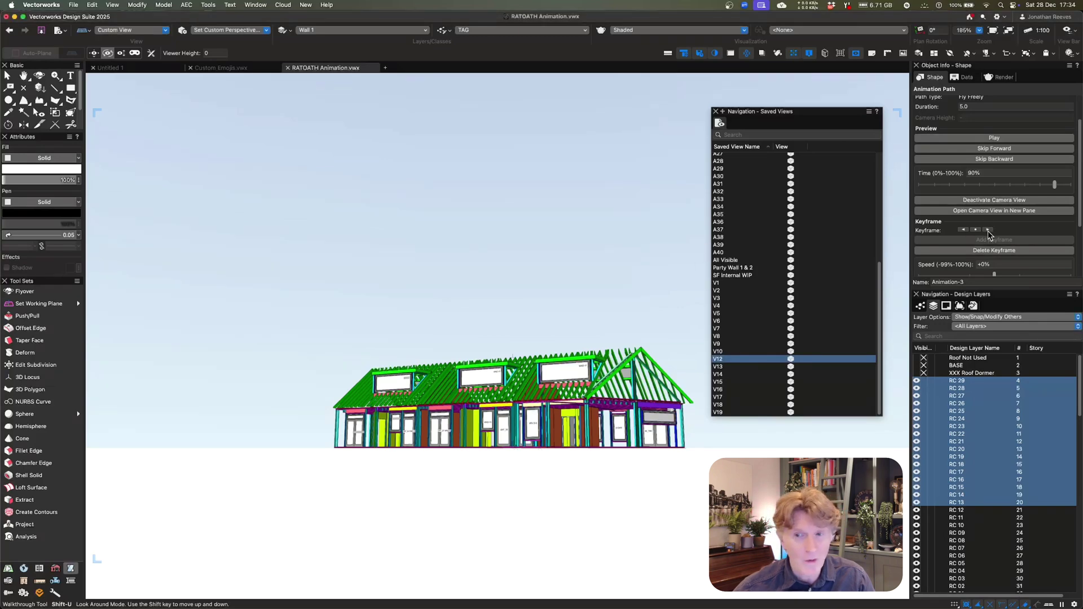
{"action": "left_click", "coordinate": [987, 229]}
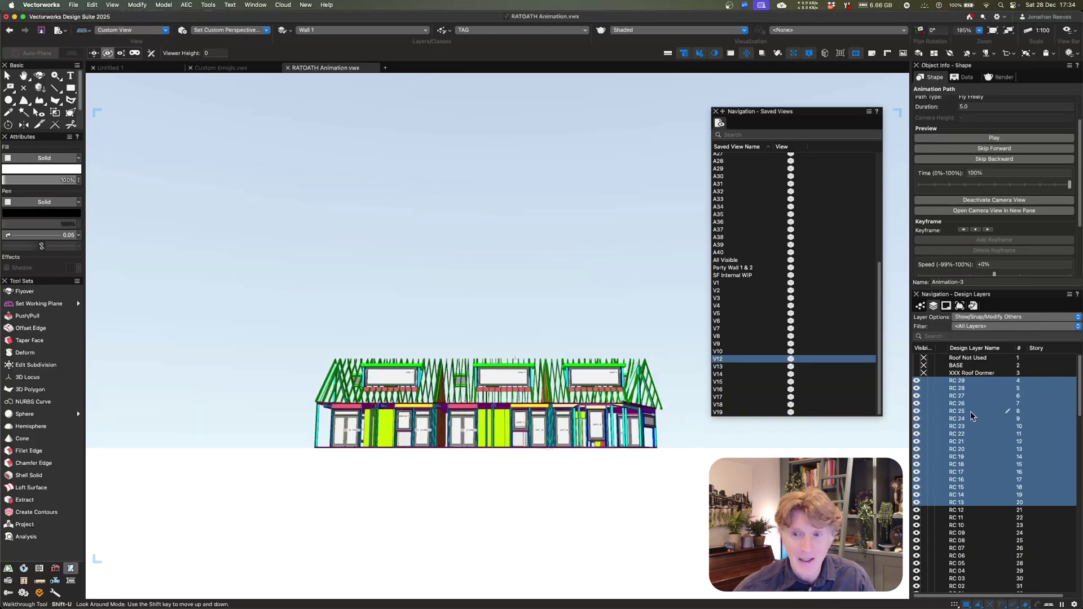
Redefine saved view V13 to the current camera view
{"action": "right_click", "coordinate": [738, 363]}
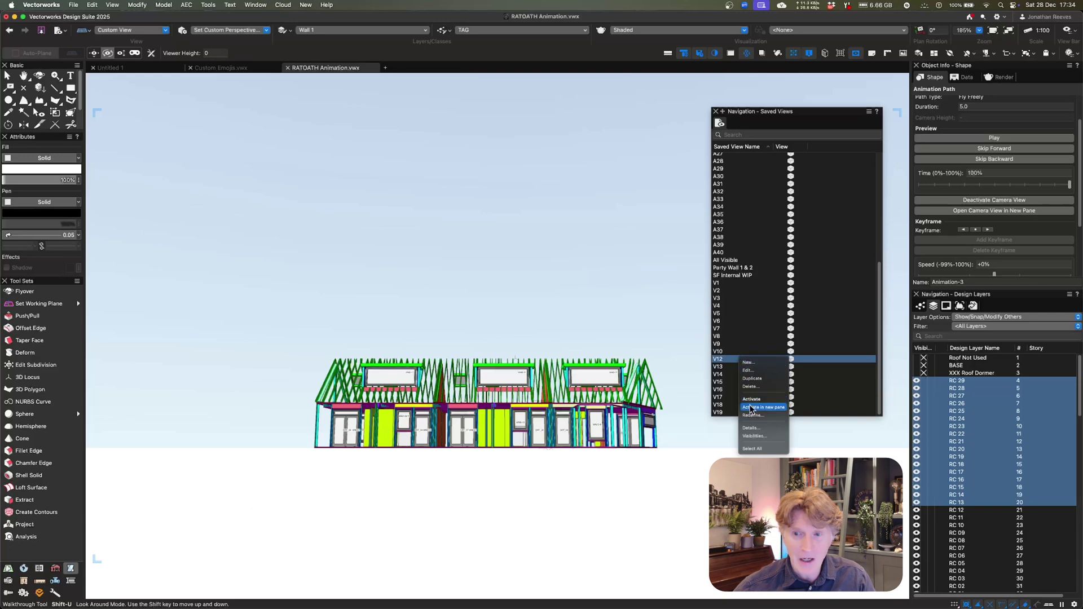
{"action": "key", "text": "Escape"}
{"action": "double_click", "coordinate": [722, 366]}
{"action": "right_click", "coordinate": [722, 367]}
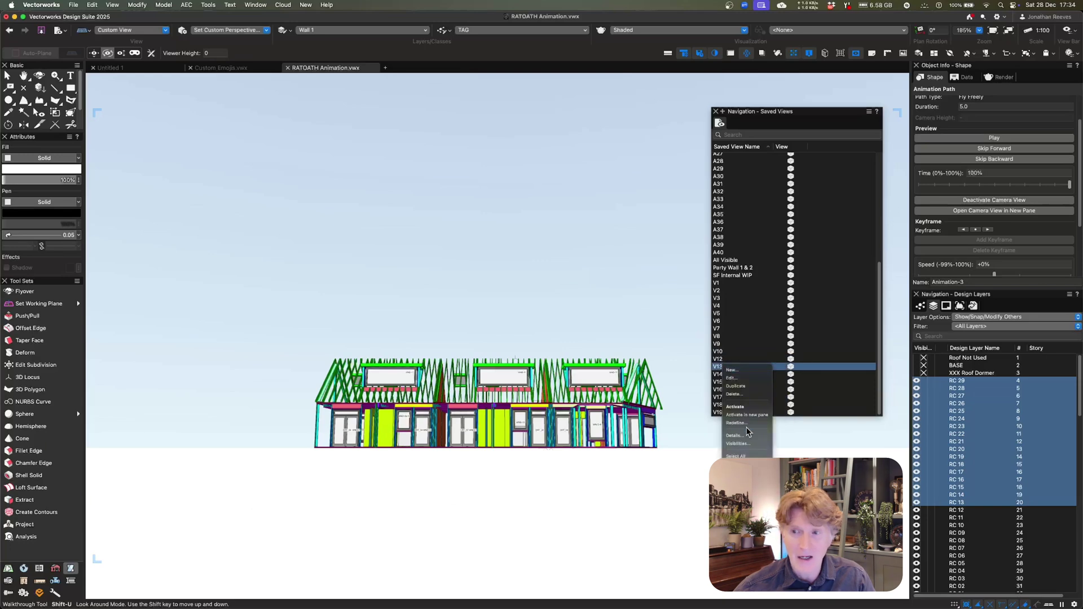
{"action": "left_click", "coordinate": [736, 384]}
{"action": "left_click", "coordinate": [620, 260]}
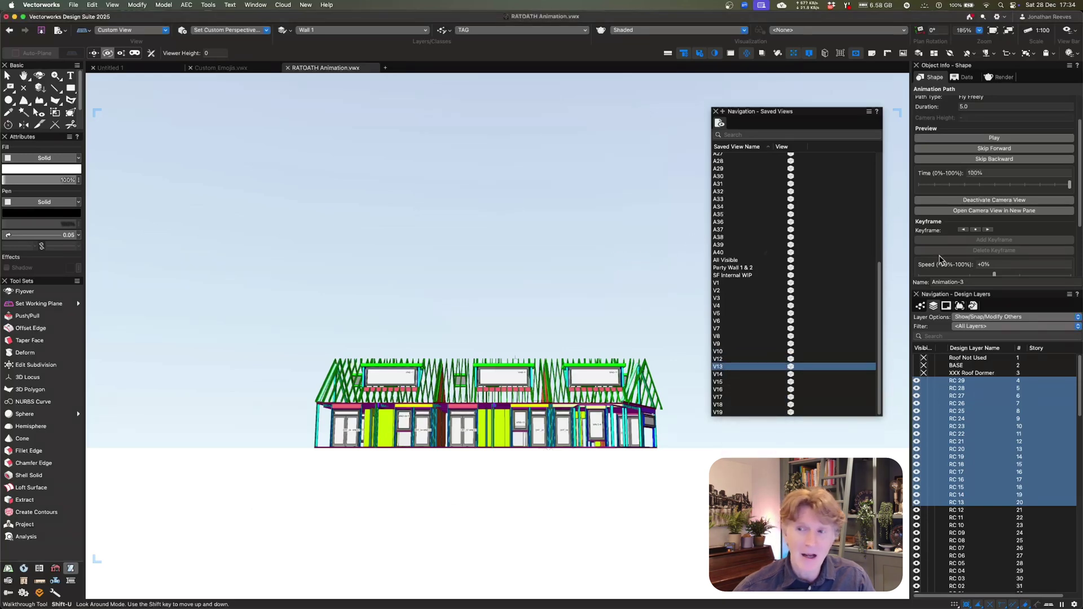
Step to the next keyframe and redefine V14 to match it, then advance again
{"action": "left_click", "coordinate": [988, 231]}
{"action": "left_click", "coordinate": [988, 230]}
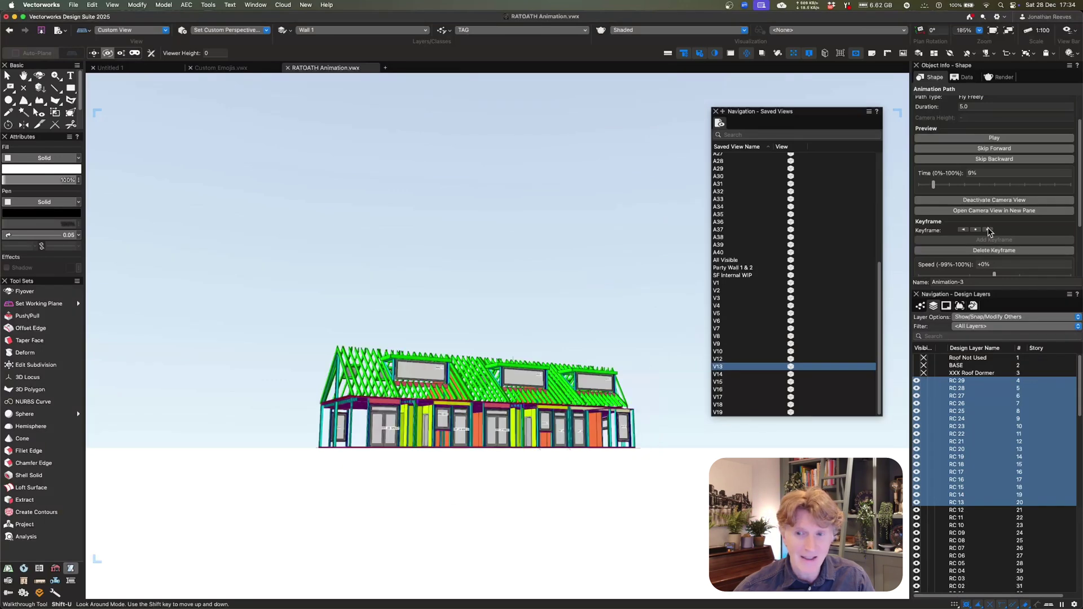
{"action": "right_click", "coordinate": [729, 373]}
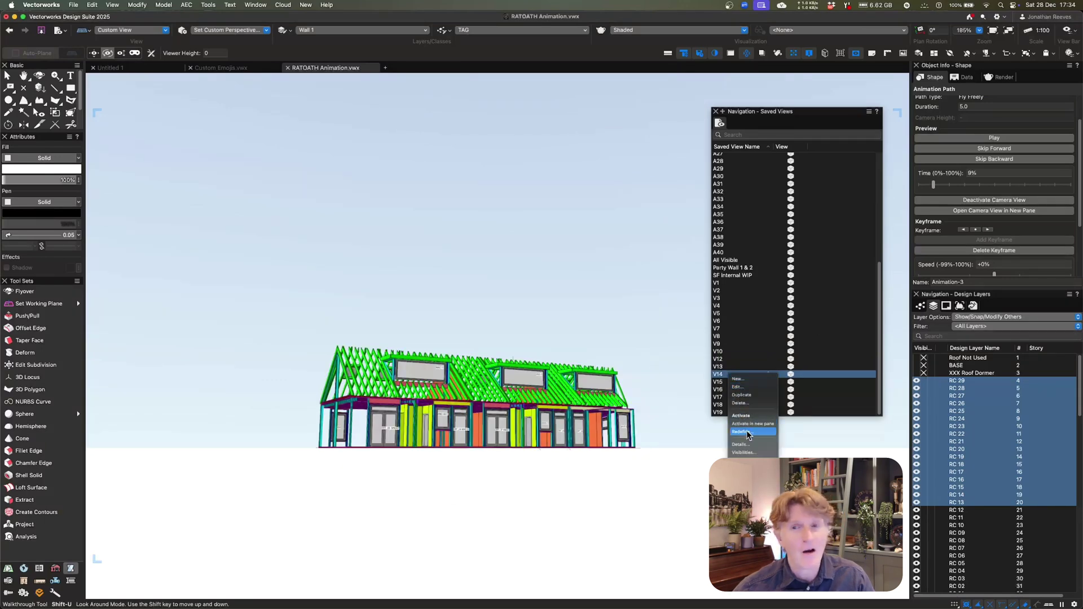
{"action": "left_click", "coordinate": [744, 432]}
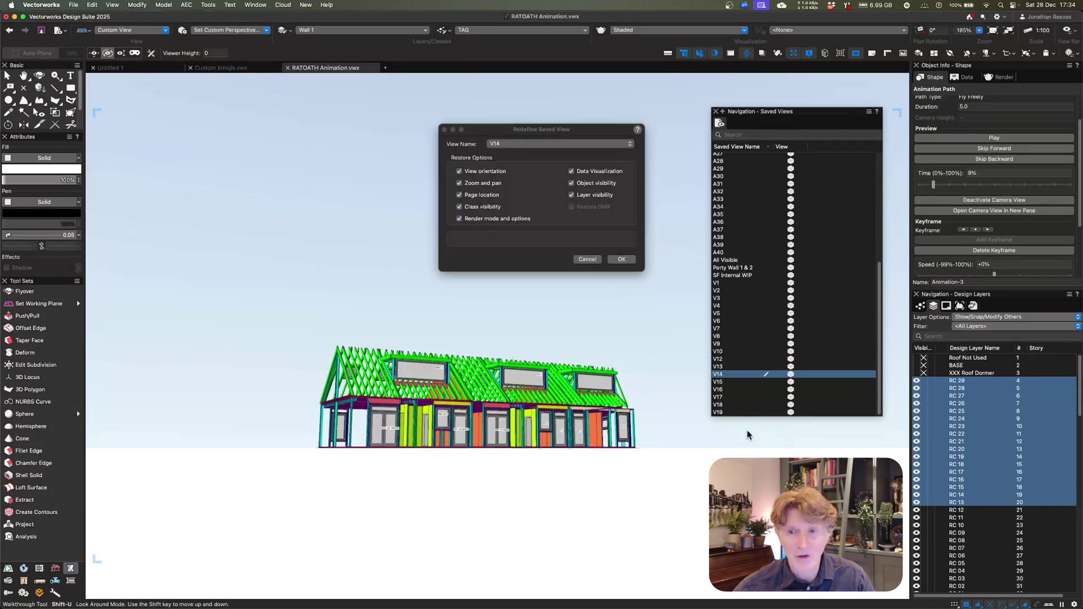
{"action": "left_click", "coordinate": [620, 260]}
{"action": "scroll", "coordinate": [994, 492], "scroll_direction": "down", "scroll_amount": 5}
{"action": "scroll", "coordinate": [994, 492], "scroll_direction": "up", "scroll_amount": 5}
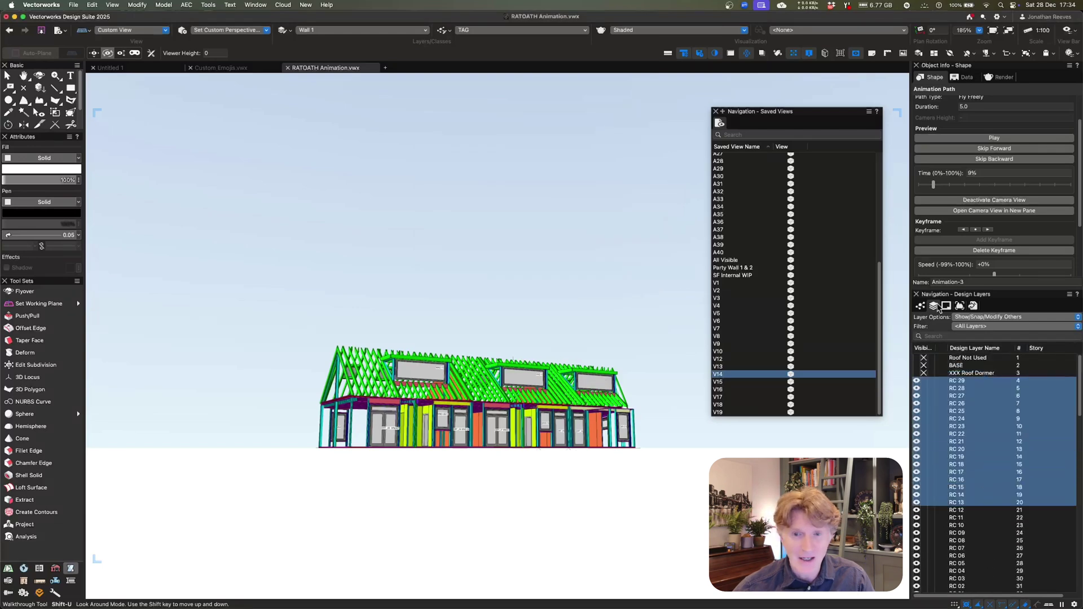
{"action": "left_click", "coordinate": [988, 230]}
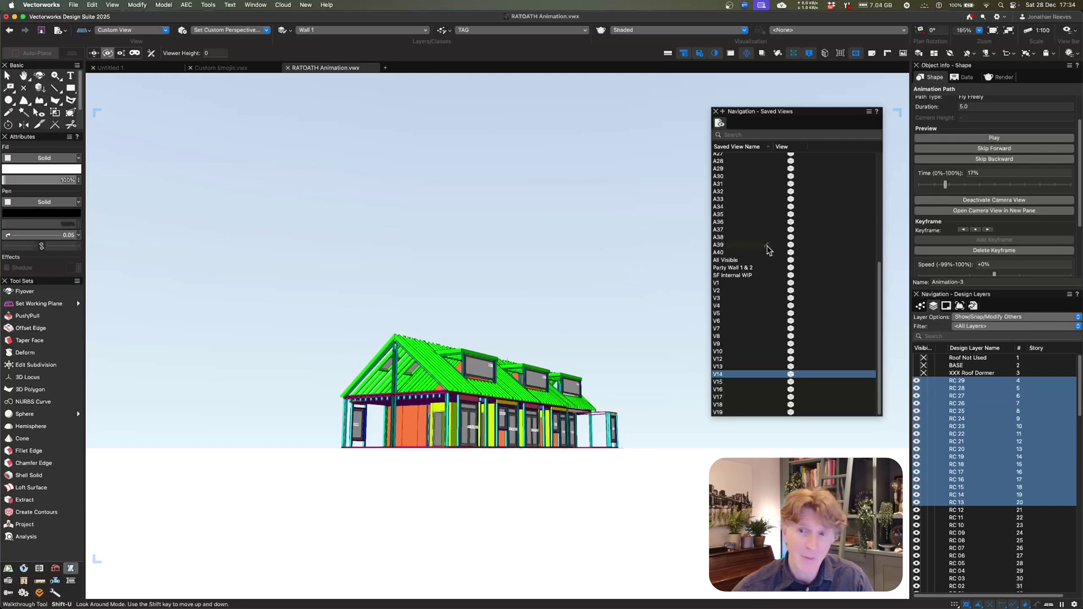
Restore saved views V2 through V10, then V12, V13 and V14, one after another
{"action": "double_click", "coordinate": [726, 290]}
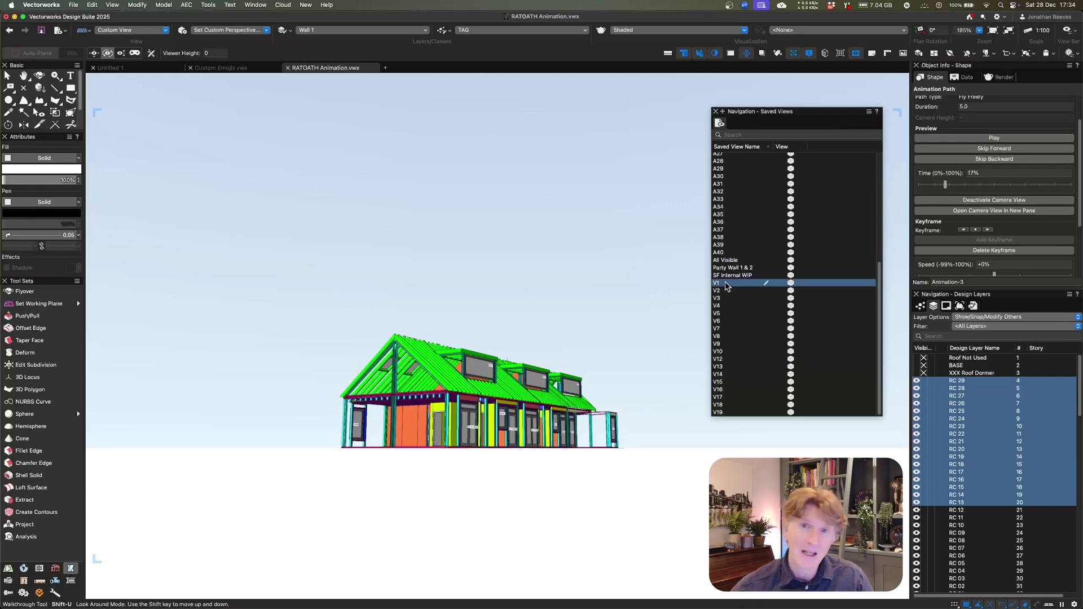
{"action": "double_click", "coordinate": [726, 299]}
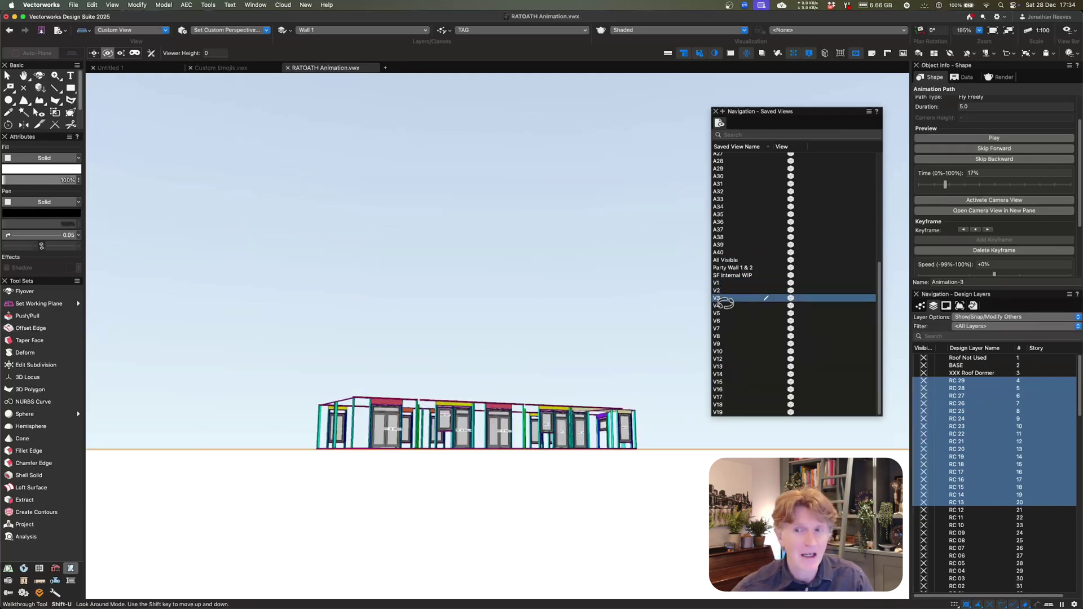
{"action": "double_click", "coordinate": [725, 306]}
{"action": "double_click", "coordinate": [725, 313]}
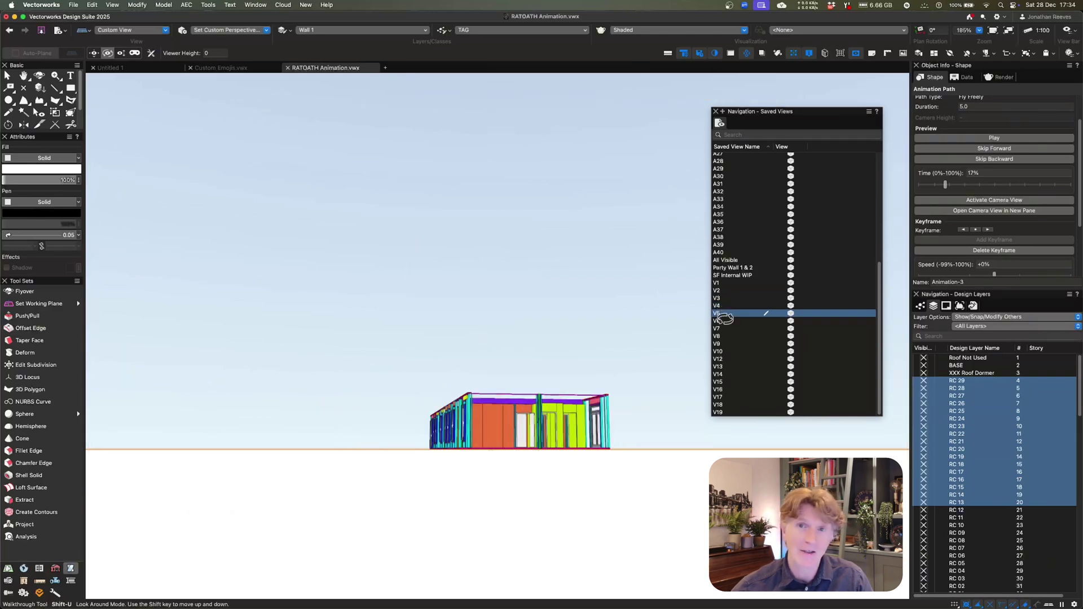
{"action": "double_click", "coordinate": [726, 321]}
{"action": "double_click", "coordinate": [725, 328]}
{"action": "double_click", "coordinate": [725, 336]}
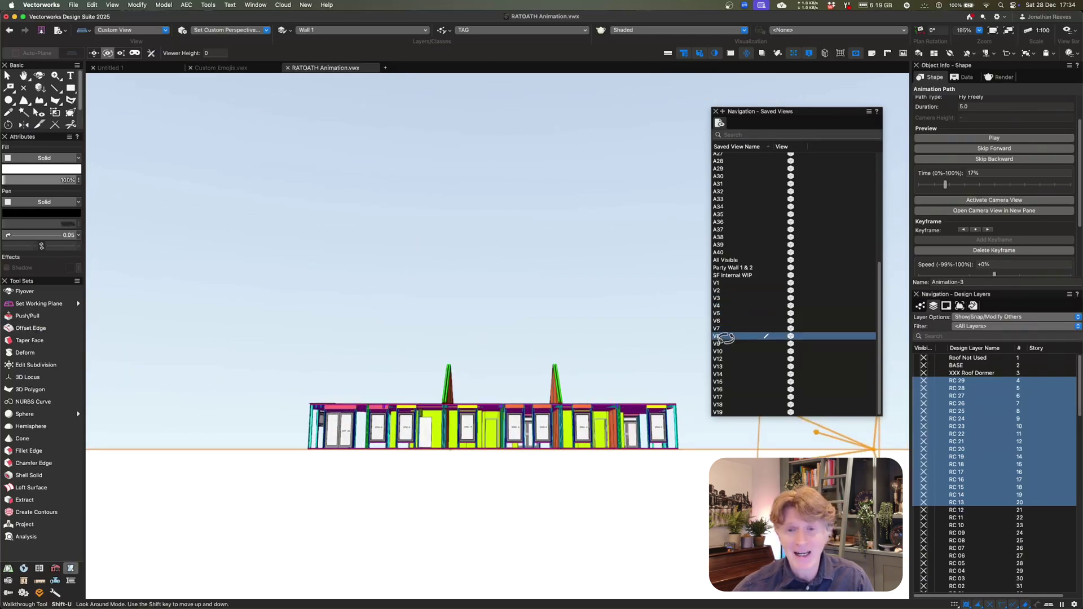
{"action": "double_click", "coordinate": [725, 343]}
{"action": "double_click", "coordinate": [725, 352]}
{"action": "double_click", "coordinate": [725, 359]}
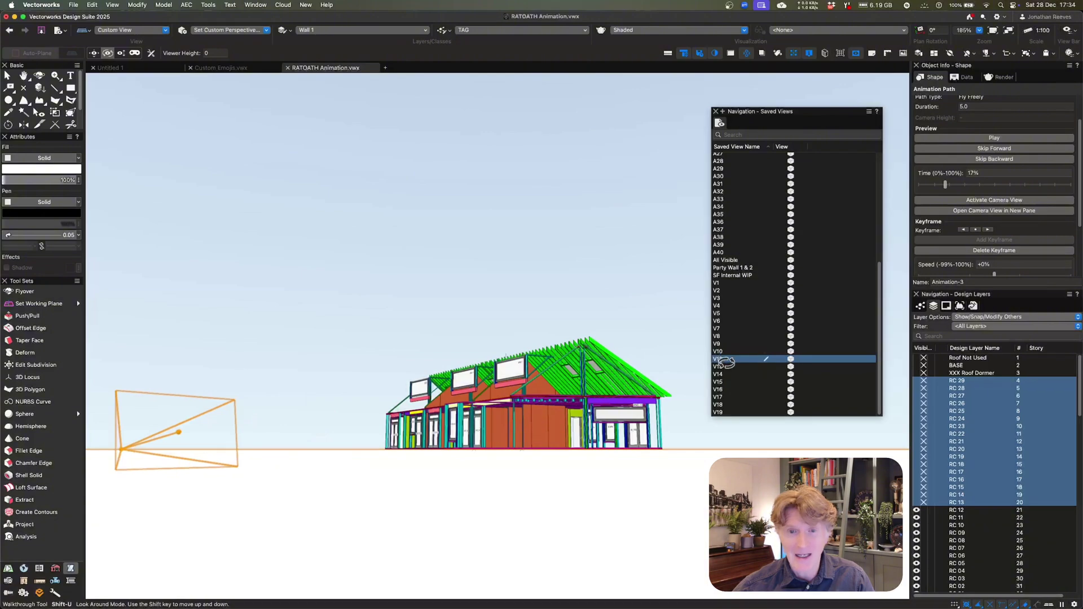
{"action": "double_click", "coordinate": [726, 367]}
{"action": "double_click", "coordinate": [727, 374]}
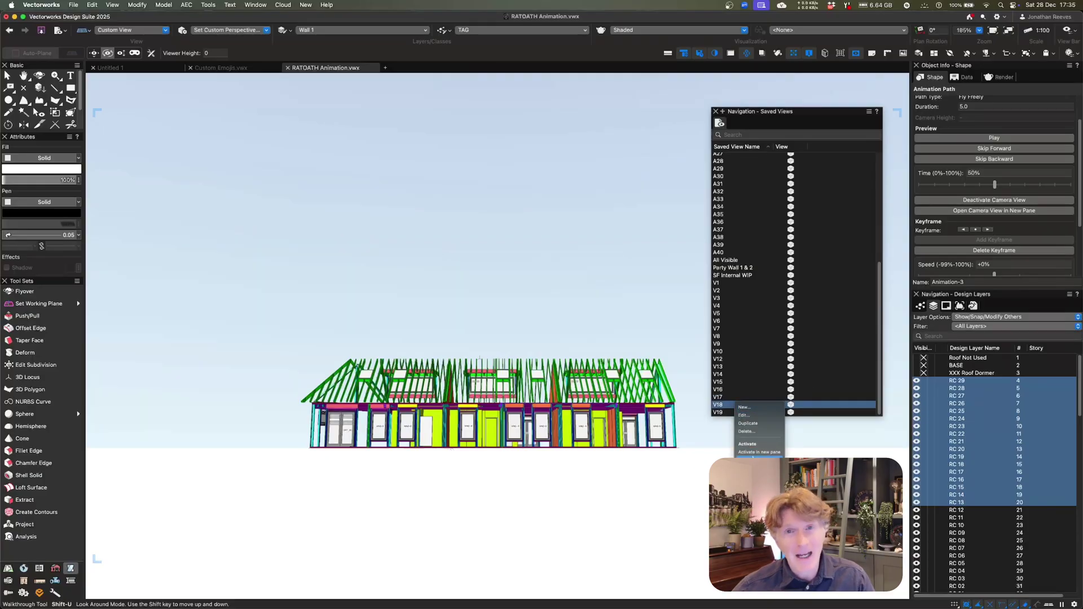
Confirm the V18 change and switch to a Right Isometric view with the path deselected
{"action": "left_click", "coordinate": [753, 451]}
{"action": "left_click", "coordinate": [625, 258]}
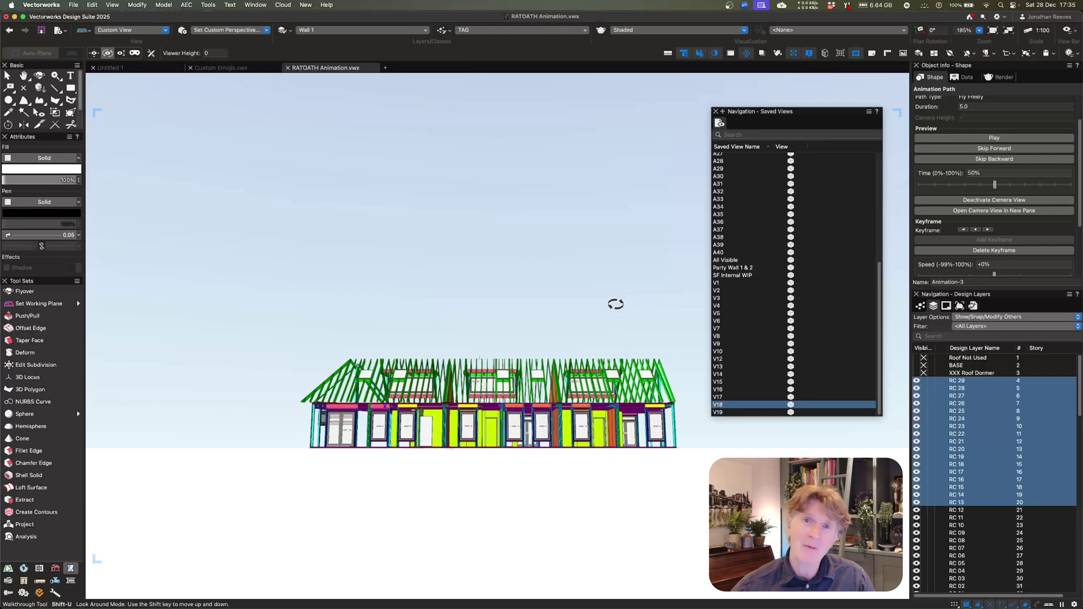
{"action": "key", "text": "x"}
{"action": "key", "text": "3"}
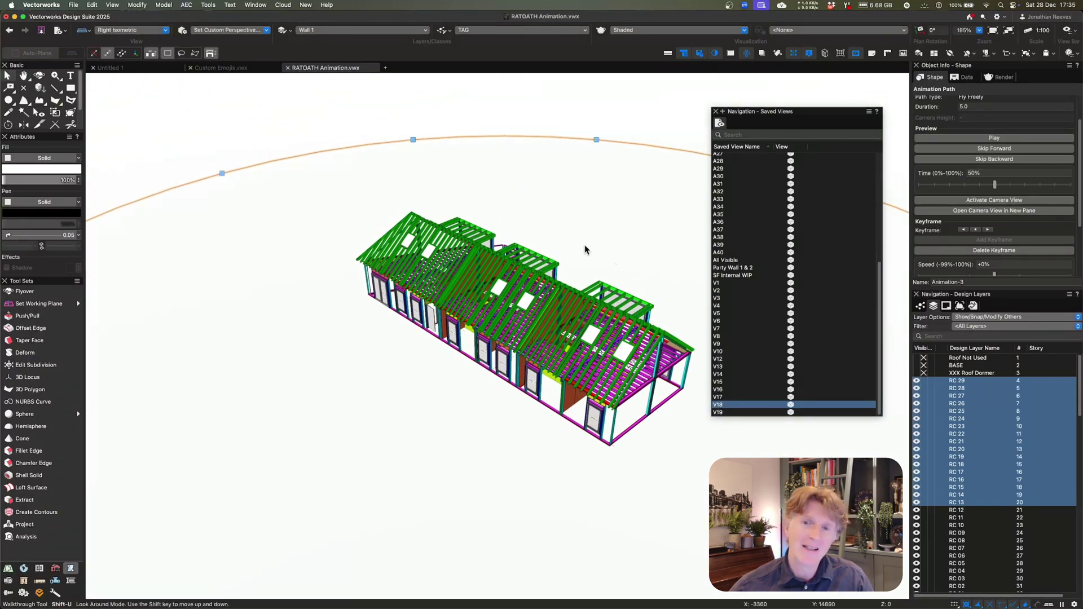
{"action": "left_click", "coordinate": [587, 248]}
Redefine saved view V19 to the current right isometric view
{"action": "scroll", "coordinate": [575, 303], "scroll_direction": "up", "scroll_amount": 2}
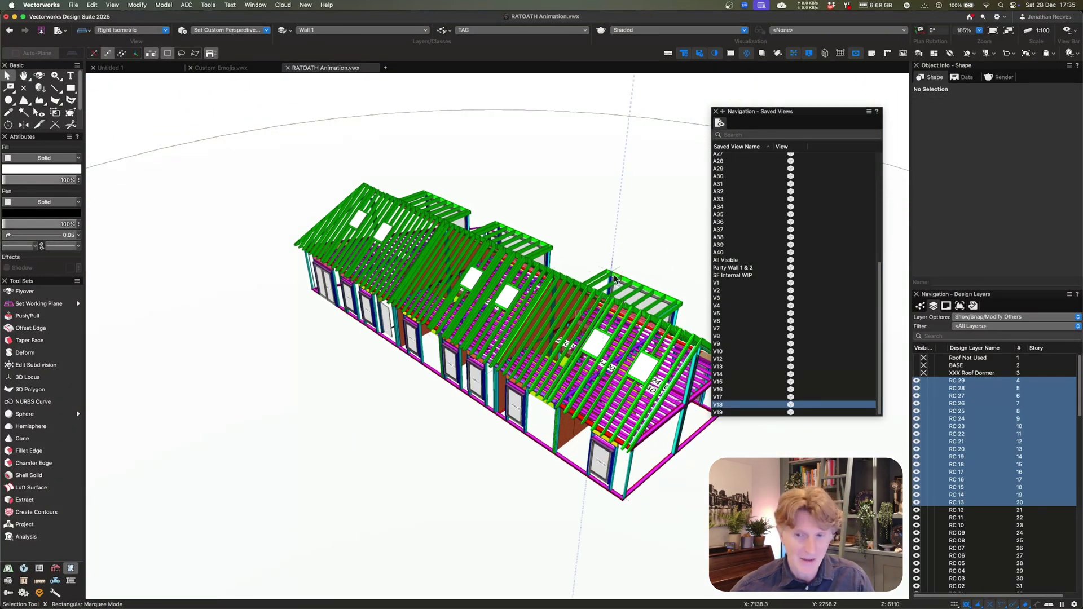
{"action": "right_click", "coordinate": [718, 413]}
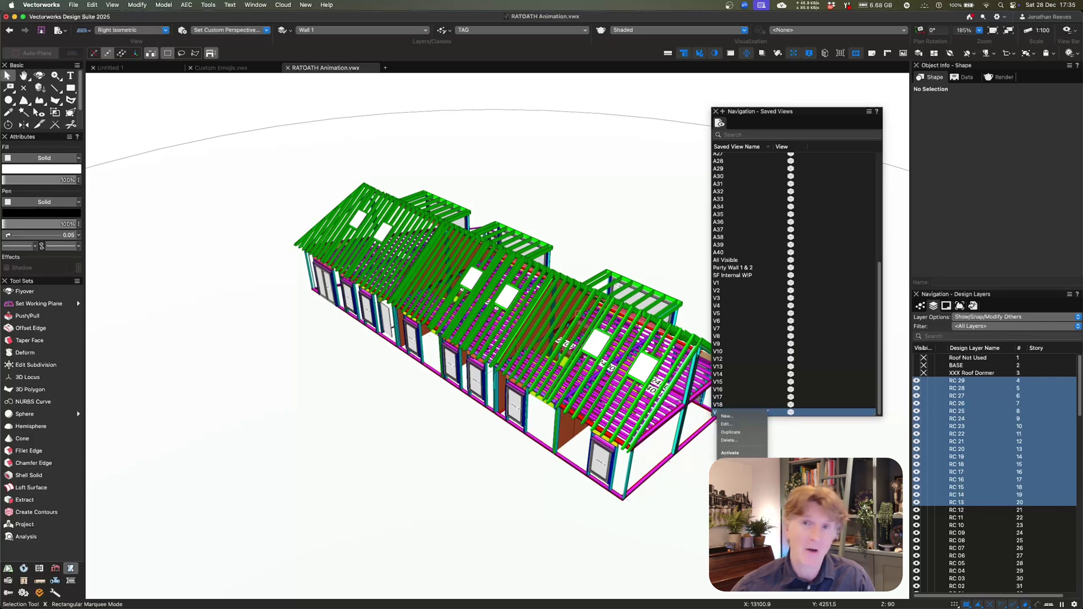
{"action": "left_click", "coordinate": [766, 412]}
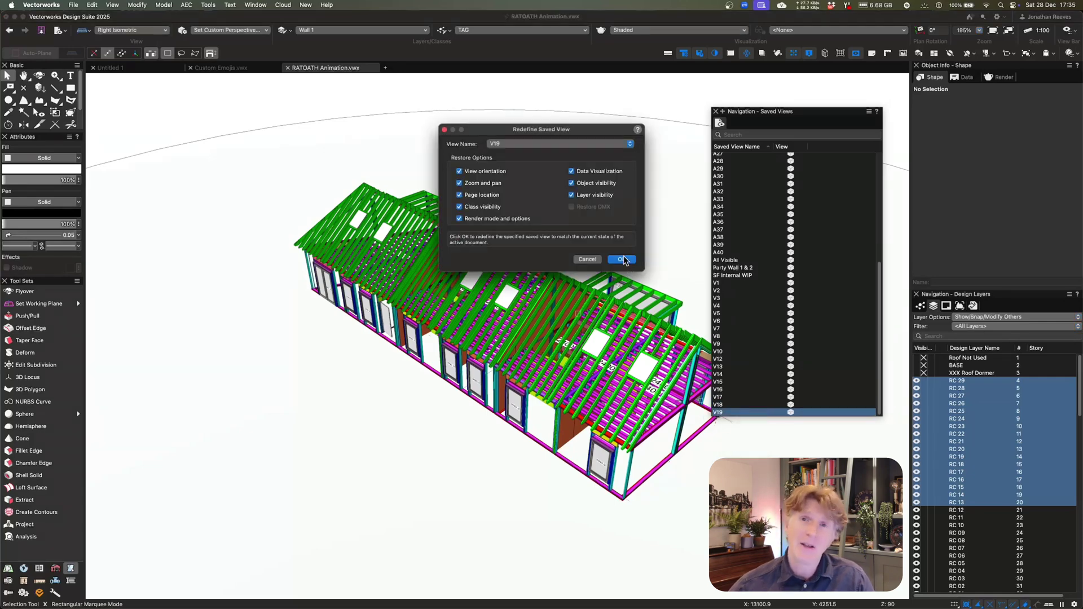
{"action": "left_click", "coordinate": [621, 256]}
{"action": "left_click", "coordinate": [74, 5]}
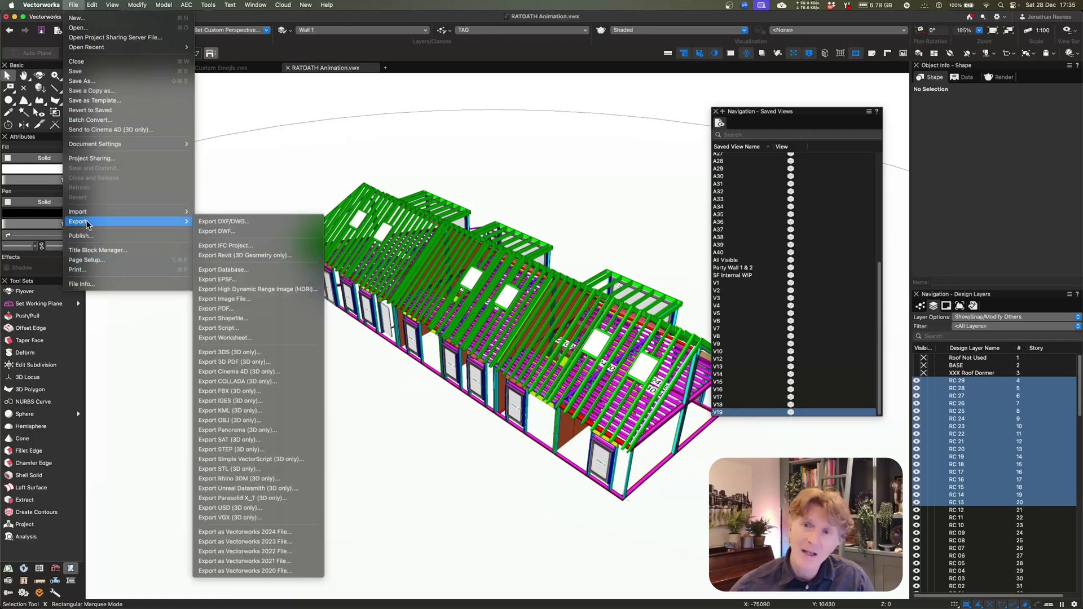
Rebuild the publish list with saved views V1–V19, all set to output as Image
{"action": "left_click", "coordinate": [81, 235]}
{"action": "left_click", "coordinate": [614, 263]}
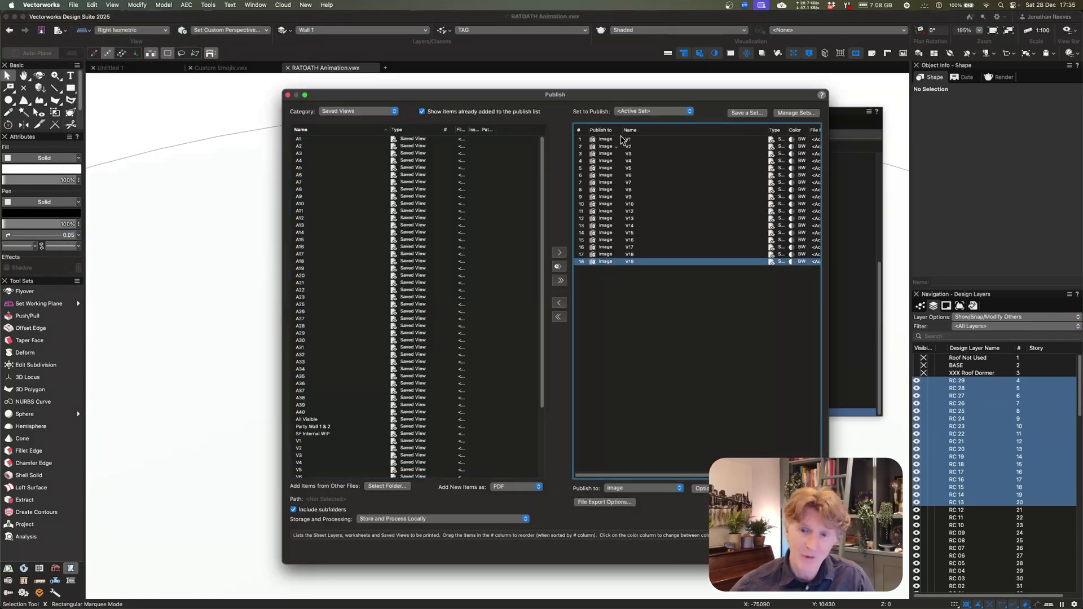
{"action": "left_click", "coordinate": [608, 140], "text": "shift"}
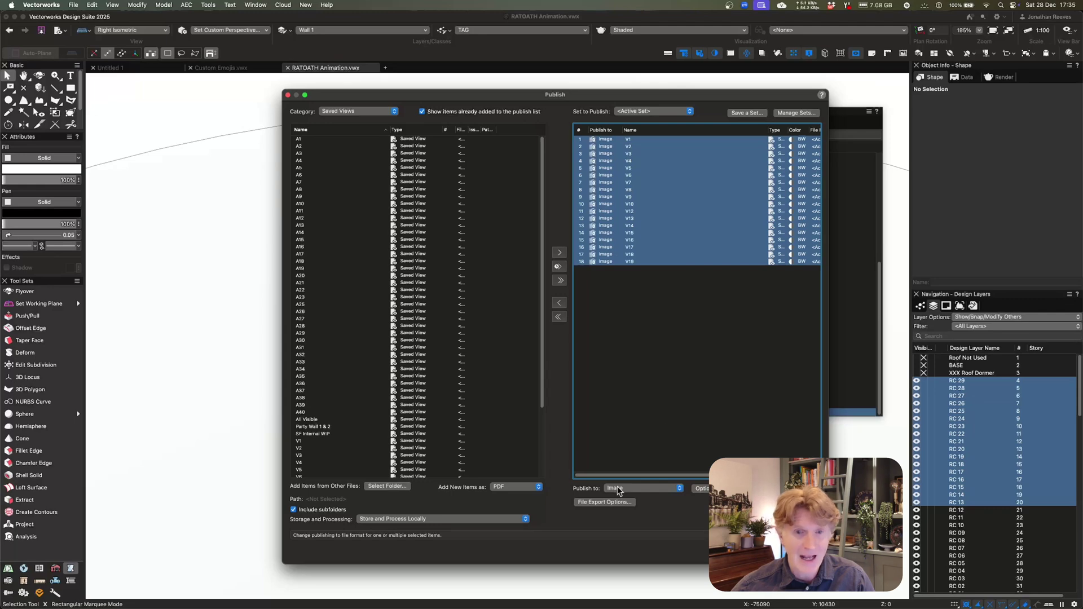
{"action": "left_click", "coordinate": [558, 316]}
{"action": "scroll", "coordinate": [331, 392], "scroll_direction": "down", "scroll_amount": 5}
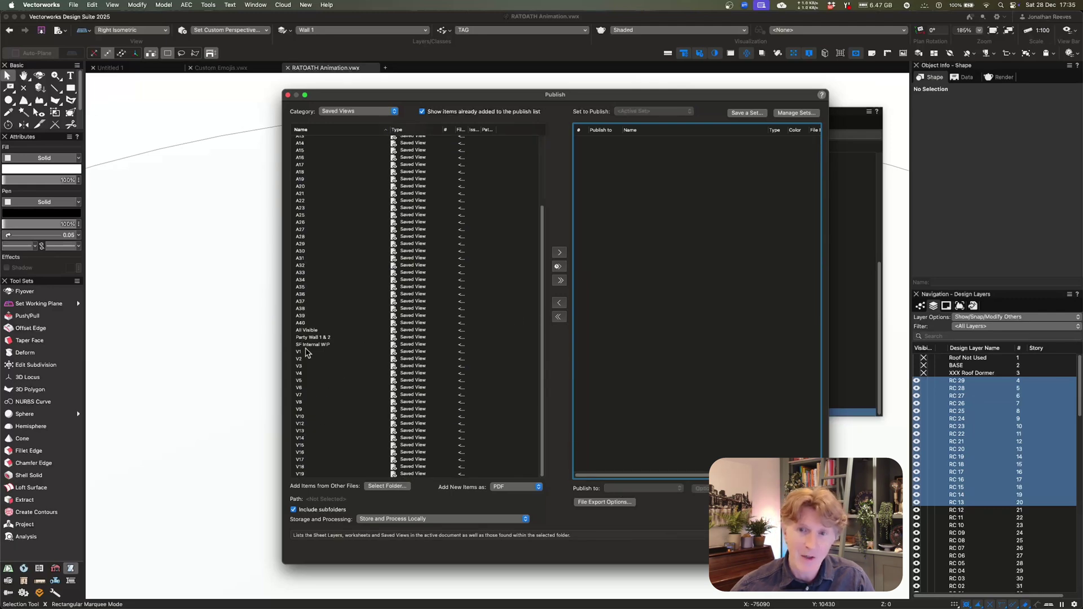
{"action": "left_click", "coordinate": [305, 352]}
{"action": "left_click", "coordinate": [309, 475], "text": "shift"}
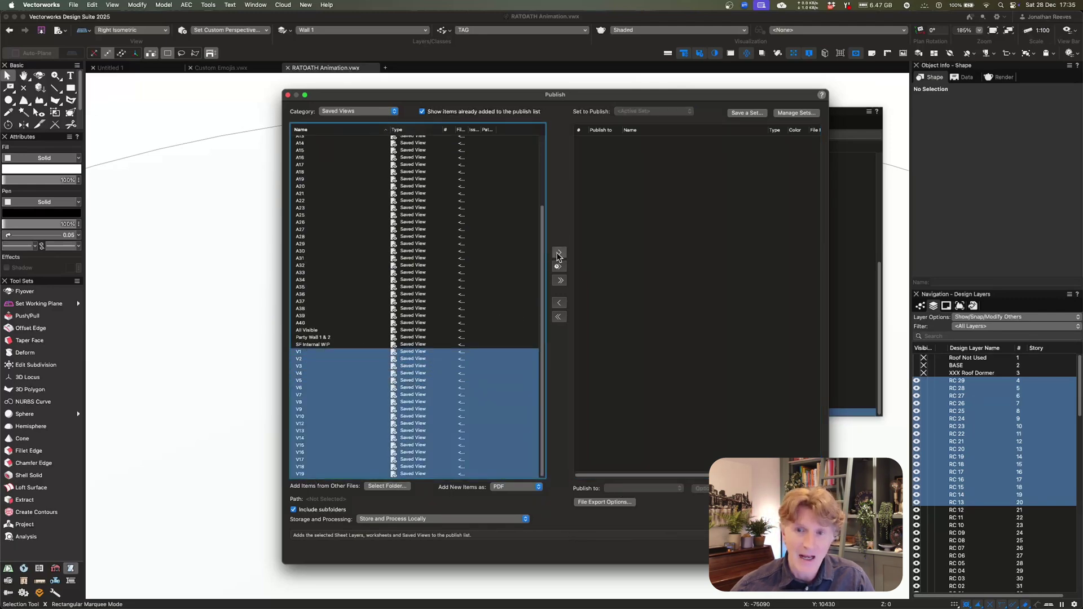
{"action": "left_click", "coordinate": [559, 252]}
{"action": "left_click", "coordinate": [600, 261], "text": "shift"}
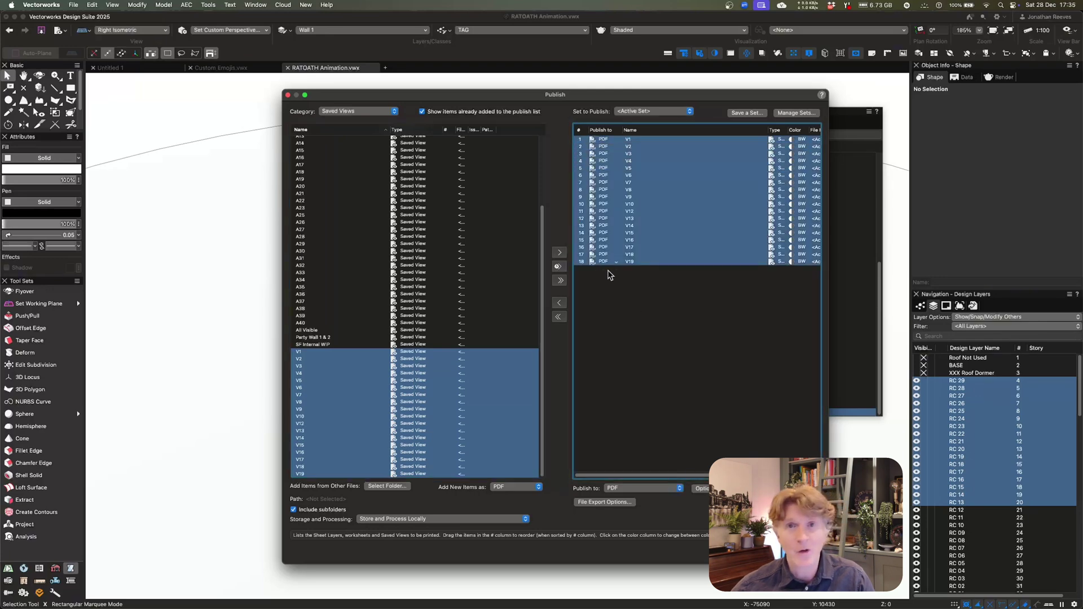
{"action": "left_click", "coordinate": [666, 487]}
{"action": "left_click", "coordinate": [615, 517]}
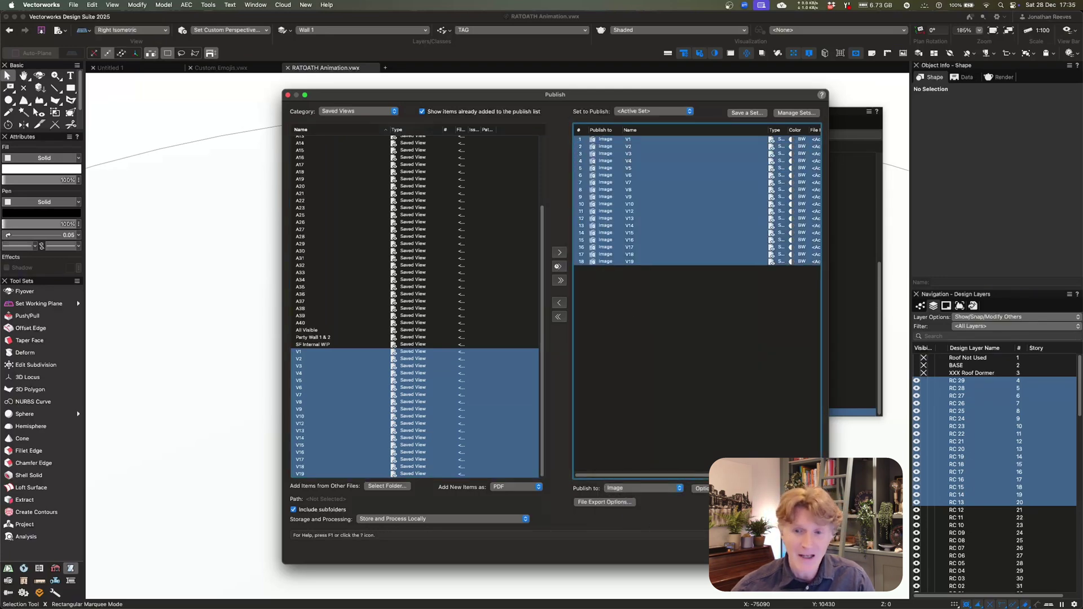
Publish the views into a new images folder under Saved Views Animation, without saving the set
{"action": "left_click", "coordinate": [801, 550]}
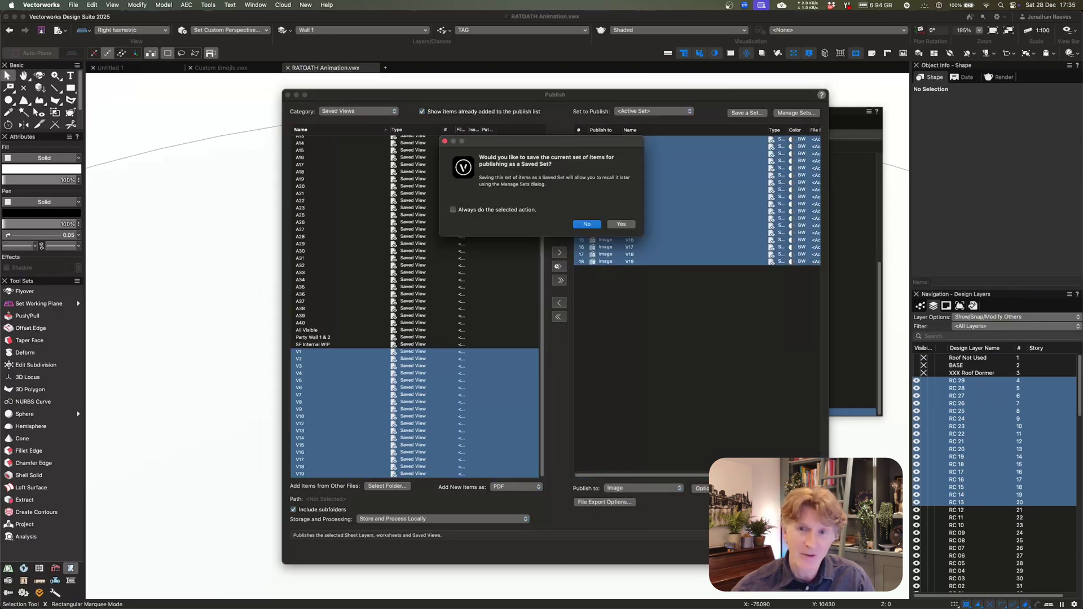
{"action": "left_click", "coordinate": [586, 223]}
{"action": "left_click", "coordinate": [777, 101]}
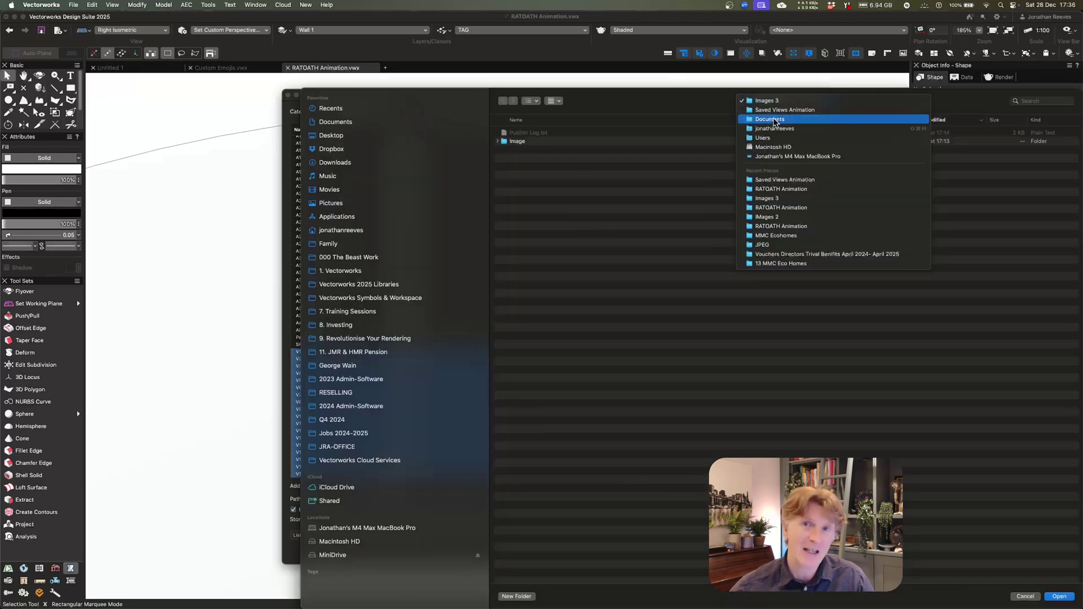
{"action": "left_click", "coordinate": [778, 110]}
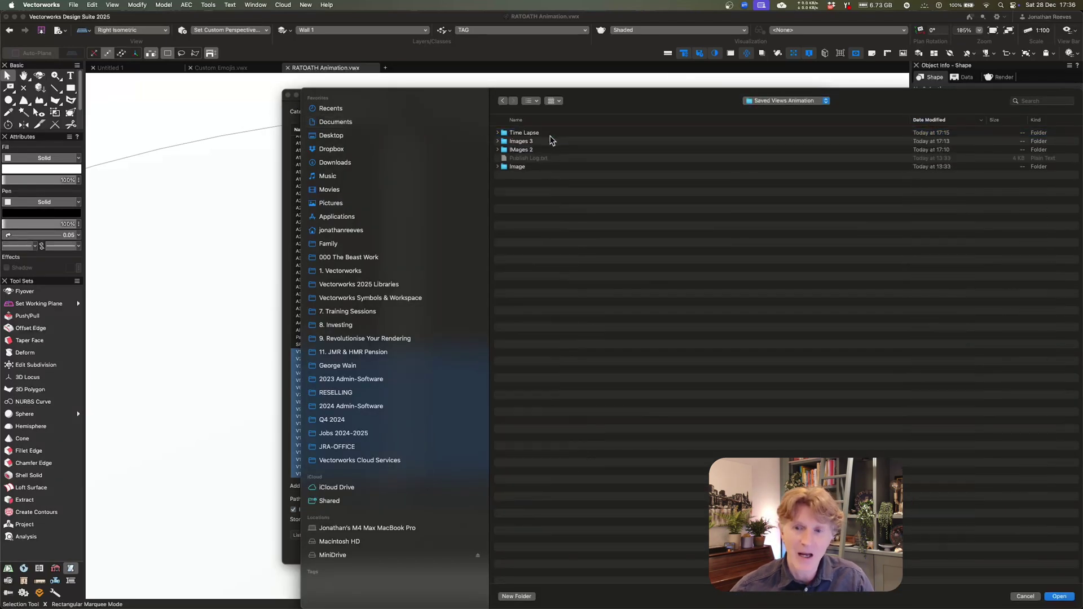
{"action": "left_click", "coordinate": [516, 596]}
{"action": "type", "text": "IMages 4"}
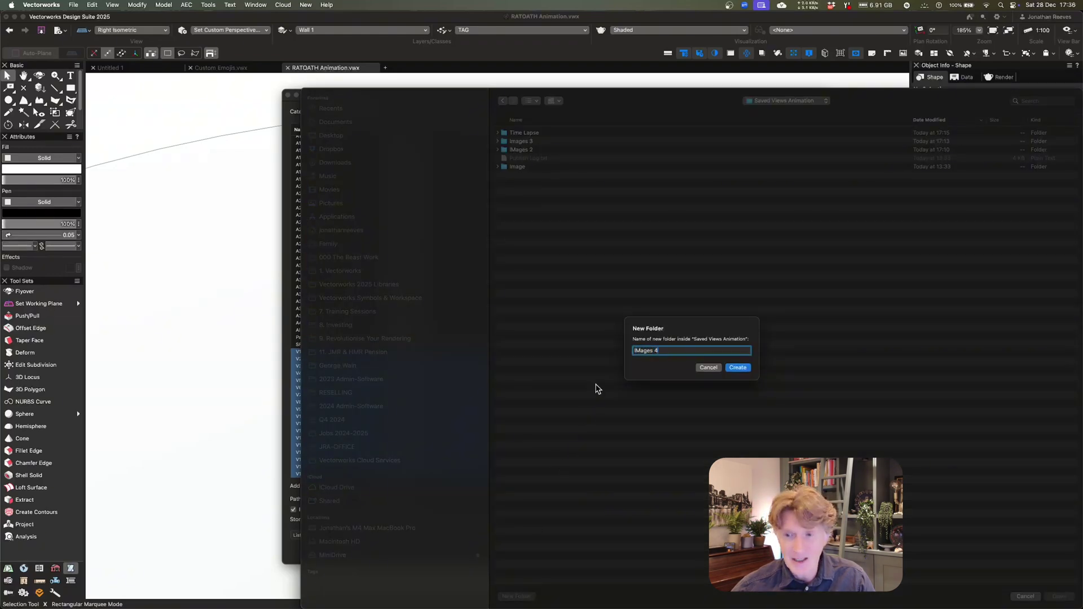
{"action": "right_click", "coordinate": [643, 350]}
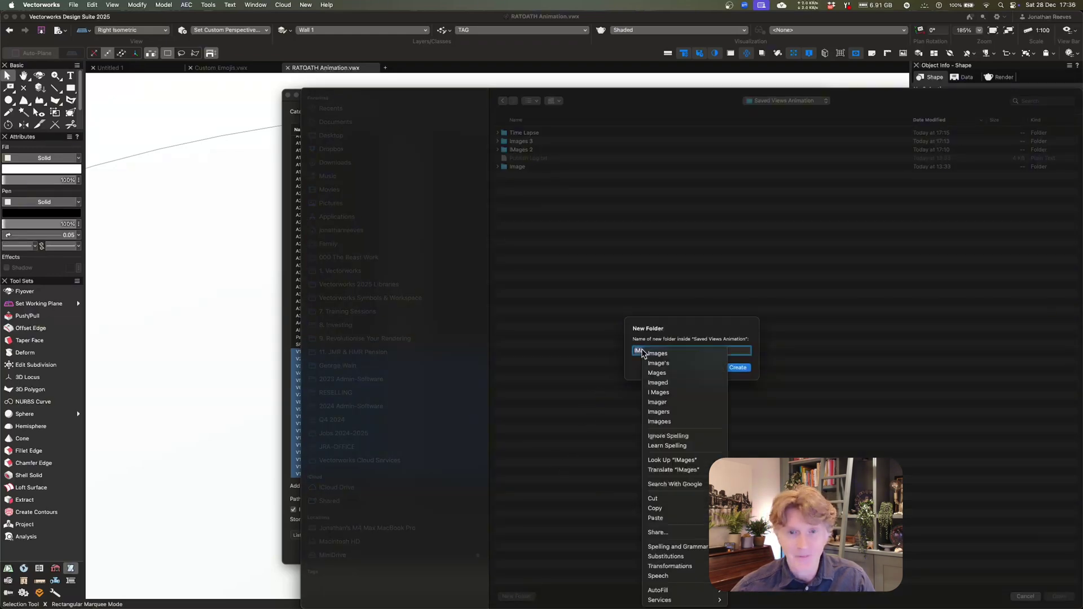
{"action": "left_click", "coordinate": [646, 355]}
{"action": "key", "text": "Return"}
{"action": "key", "text": "Return"}
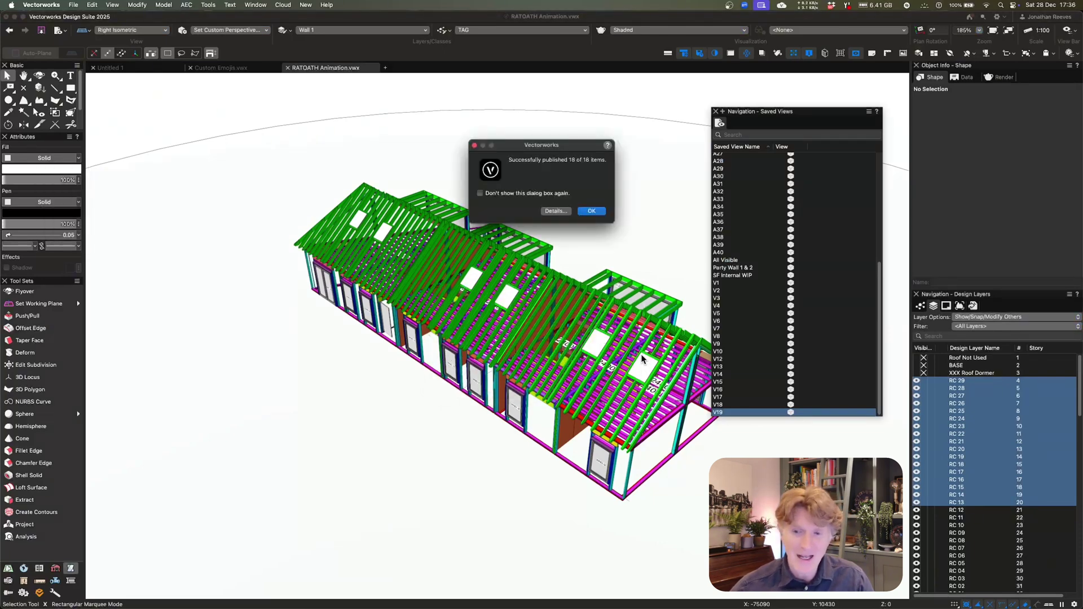
{"action": "left_click", "coordinate": [584, 213]}
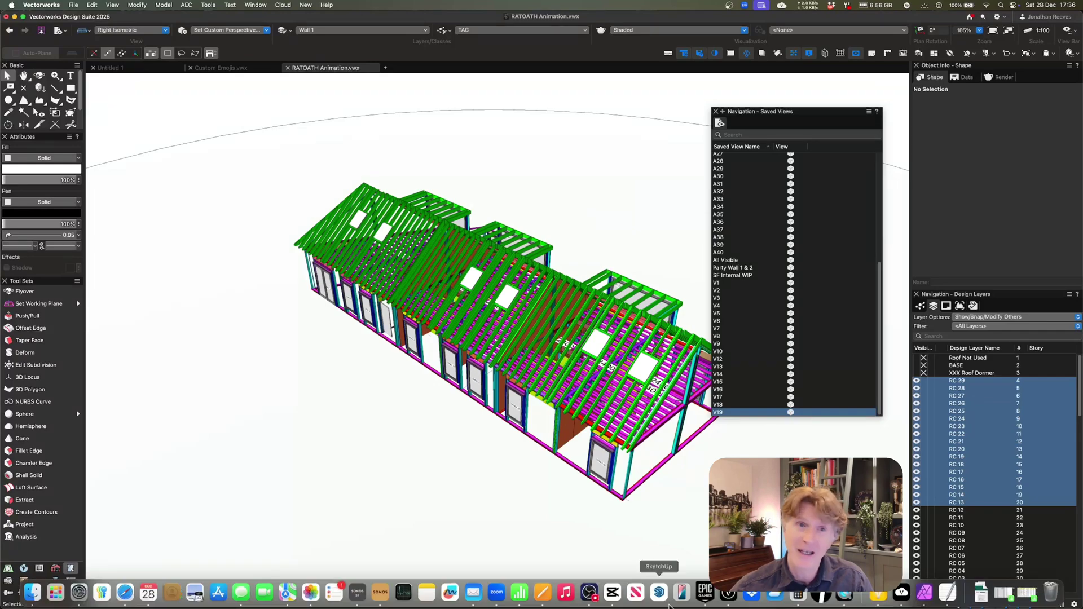
Create a new empty project in CapCut
{"action": "left_click", "coordinate": [613, 592]}
{"action": "left_click", "coordinate": [58, 6]}
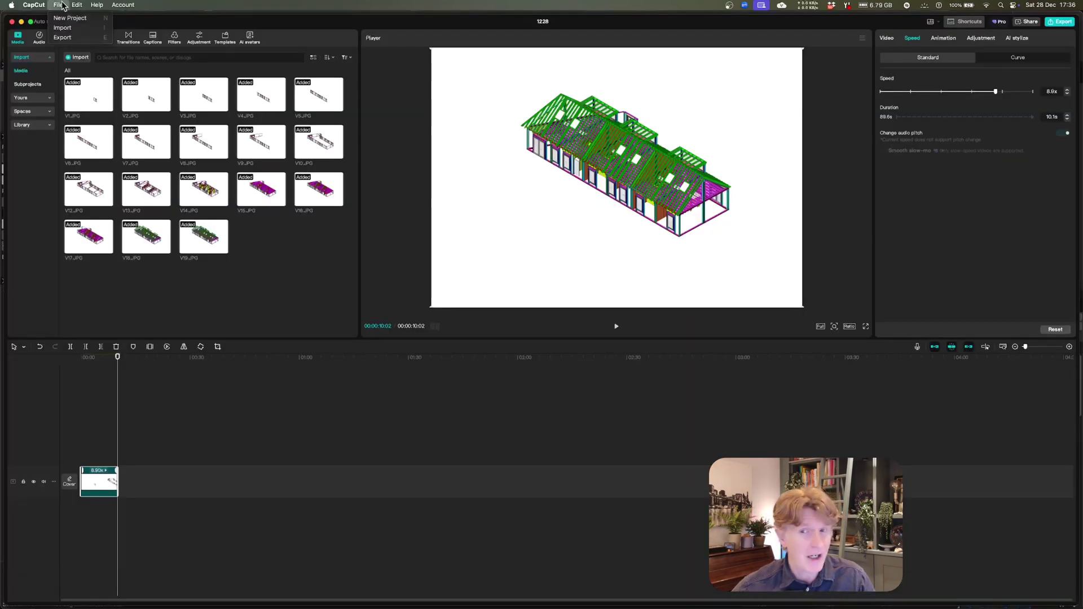
{"action": "left_click", "coordinate": [73, 13]}
{"action": "left_click", "coordinate": [569, 355]}
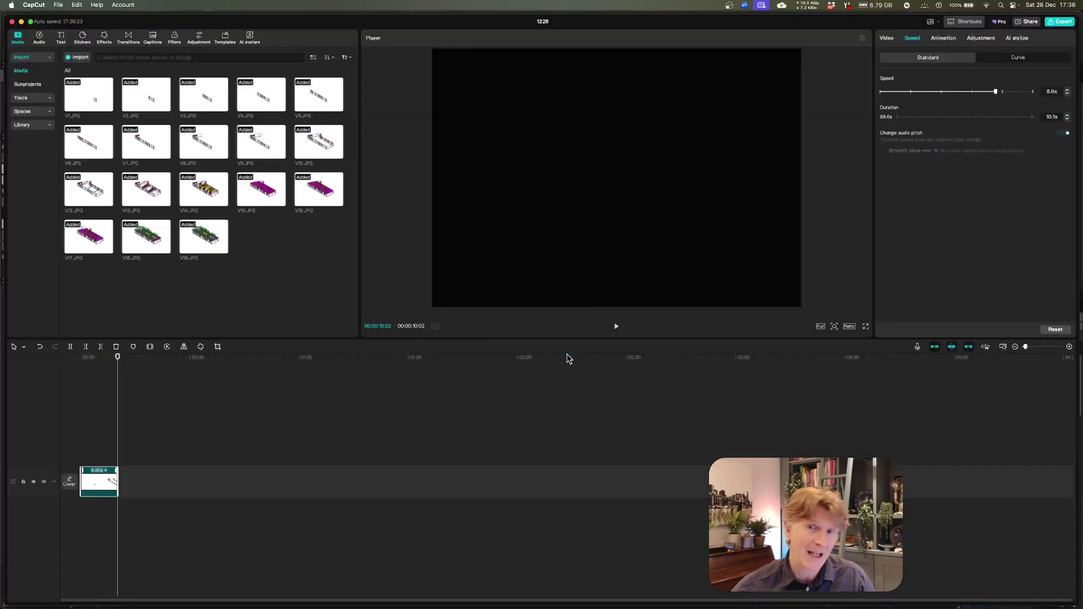
Import a range of V1–V19 images, then undo that import
{"action": "left_click", "coordinate": [201, 78]}
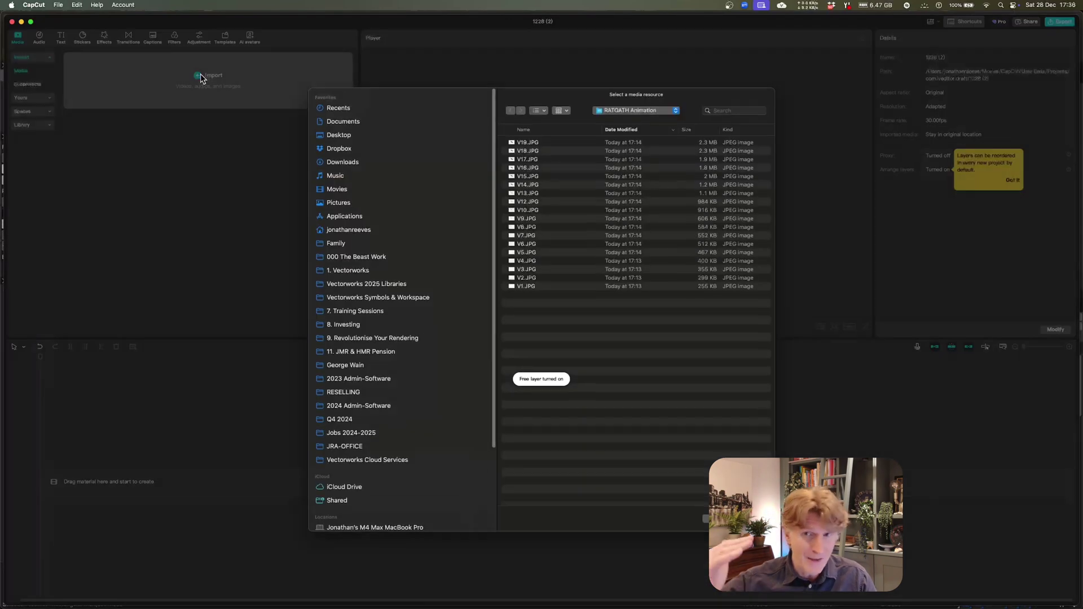
{"action": "left_click", "coordinate": [532, 142]}
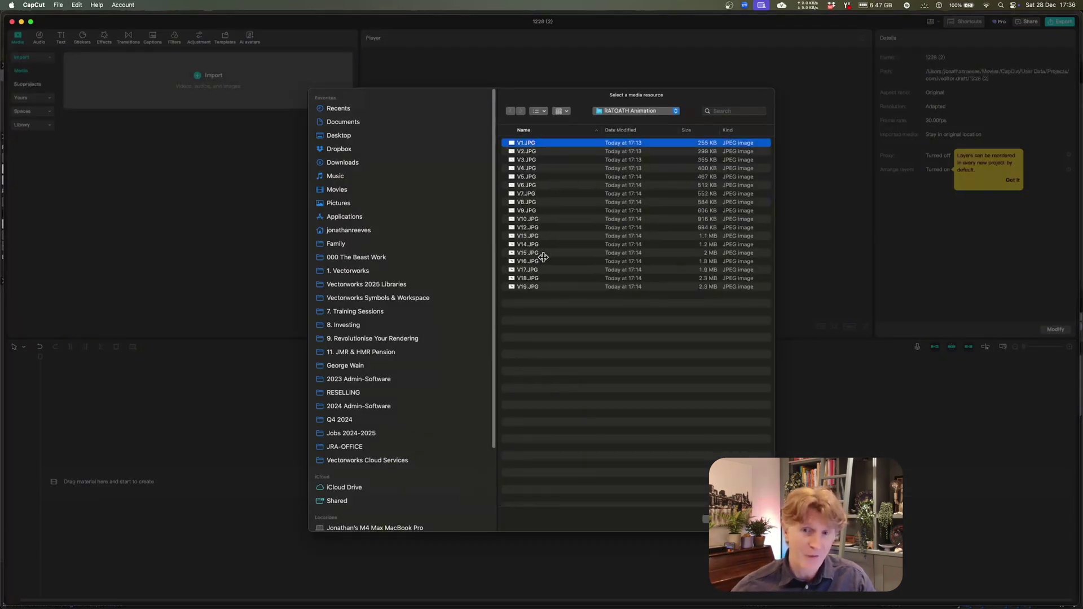
{"action": "left_click", "coordinate": [522, 142]}
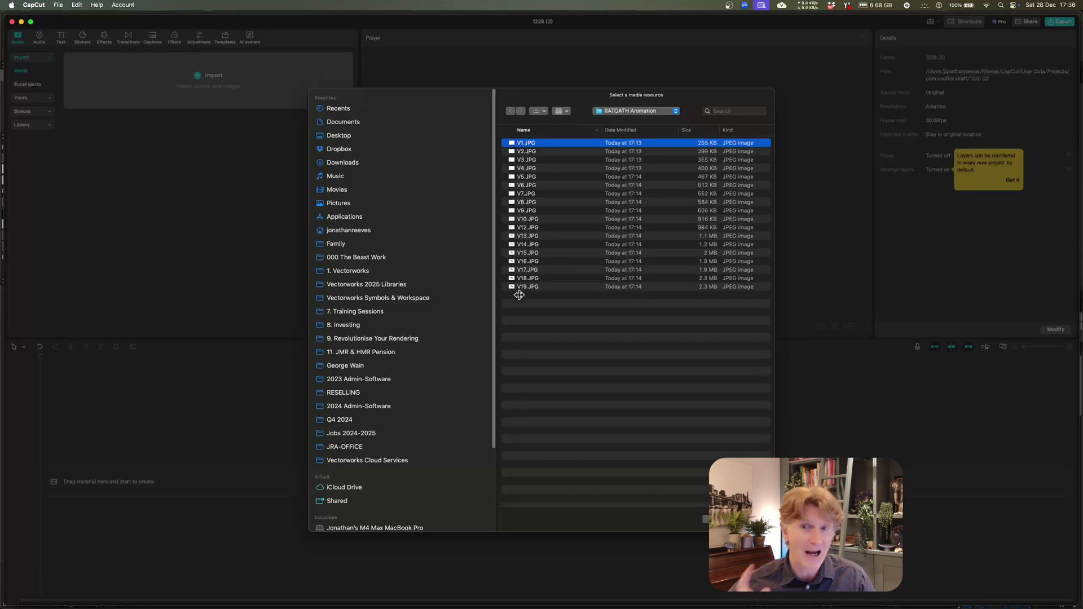
{"action": "left_click", "coordinate": [518, 290]}
{"action": "left_click", "coordinate": [517, 287]}
{"action": "left_click", "coordinate": [516, 141], "text": "shift"}
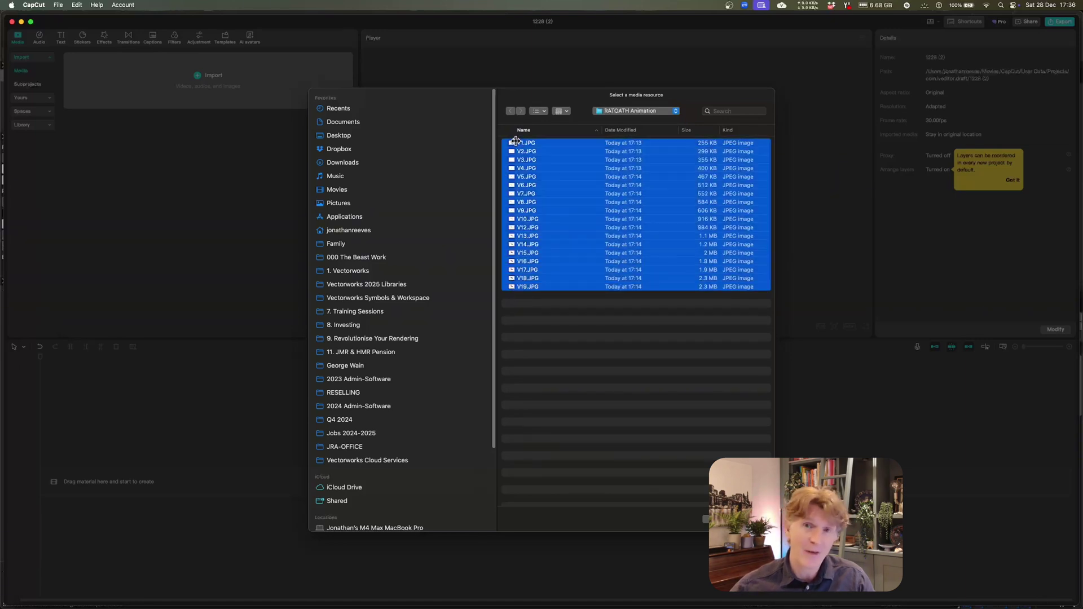
{"action": "key", "text": "Return"}
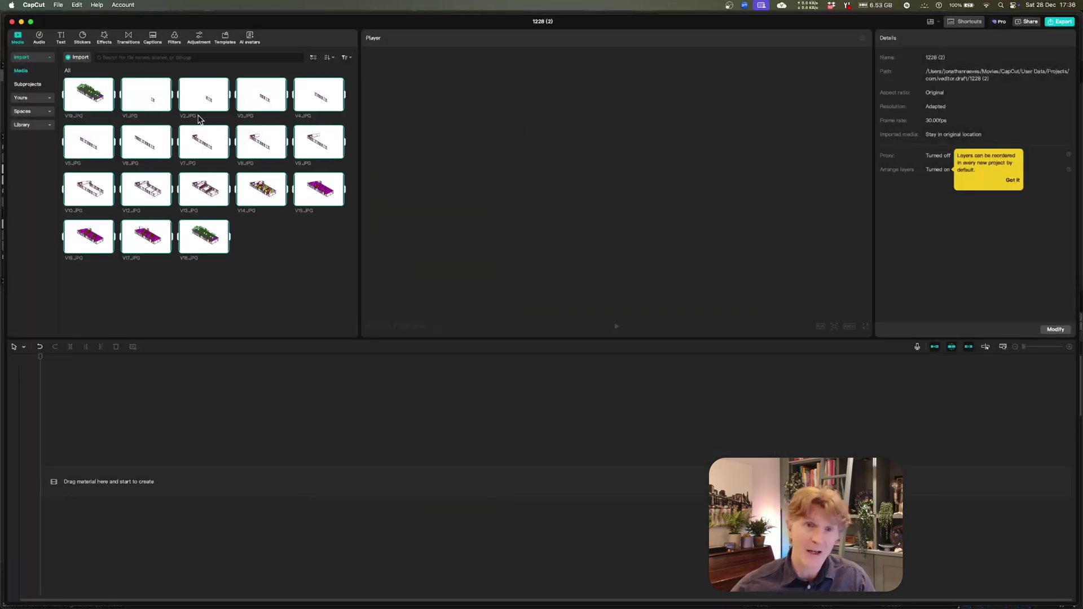
{"action": "key", "text": "super+z"}
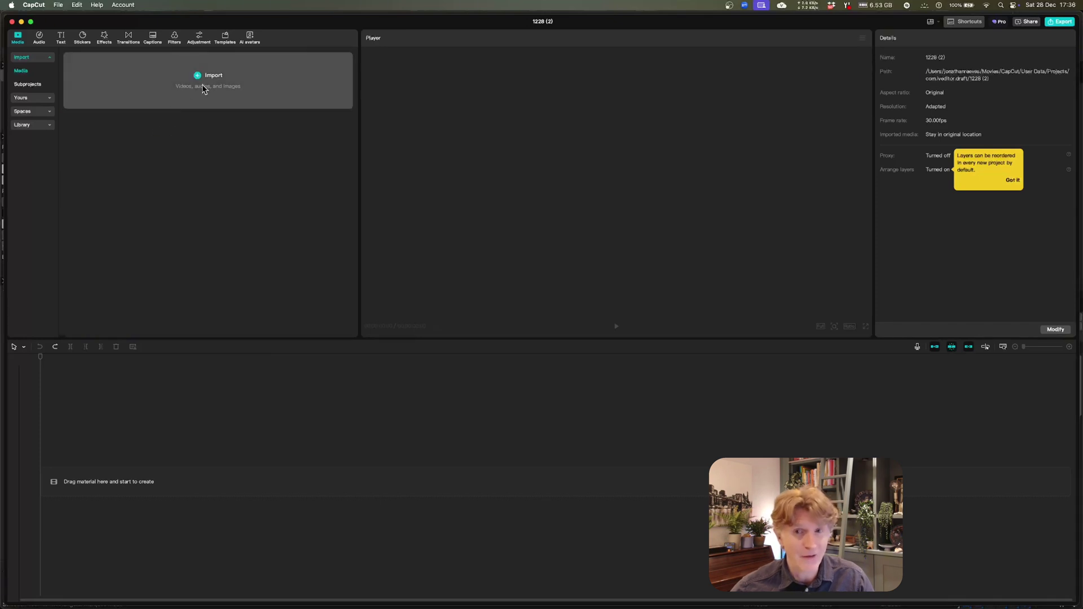
Import all 18 JPGs from Saved Views Animation/Images 4/RATOATH Animation
{"action": "left_click", "coordinate": [199, 76]}
{"action": "left_click", "coordinate": [529, 142]}
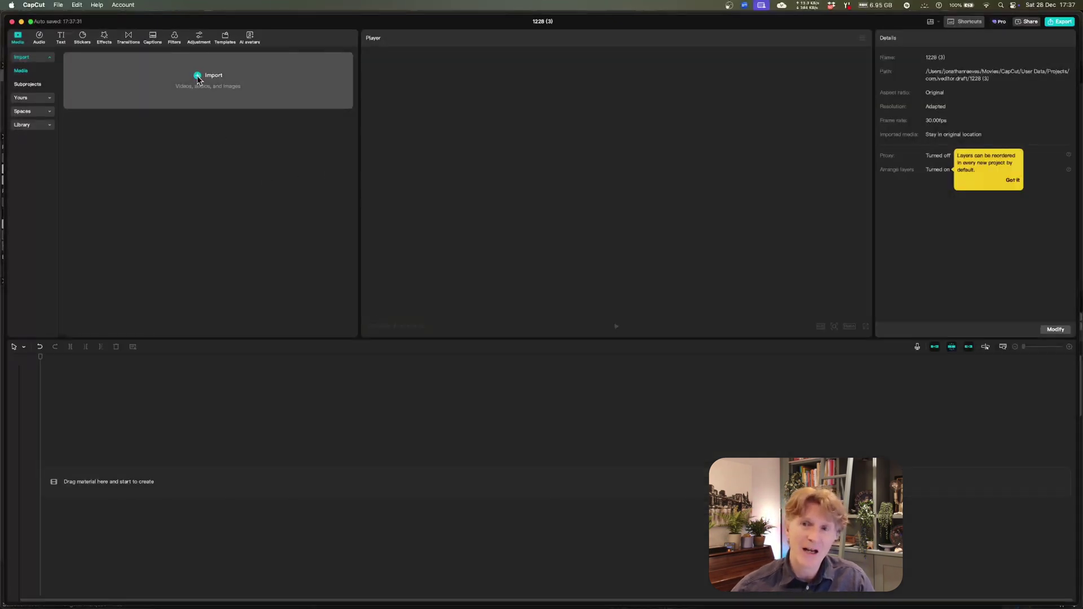
{"action": "left_click", "coordinate": [197, 77]}
{"action": "left_click", "coordinate": [636, 110]}
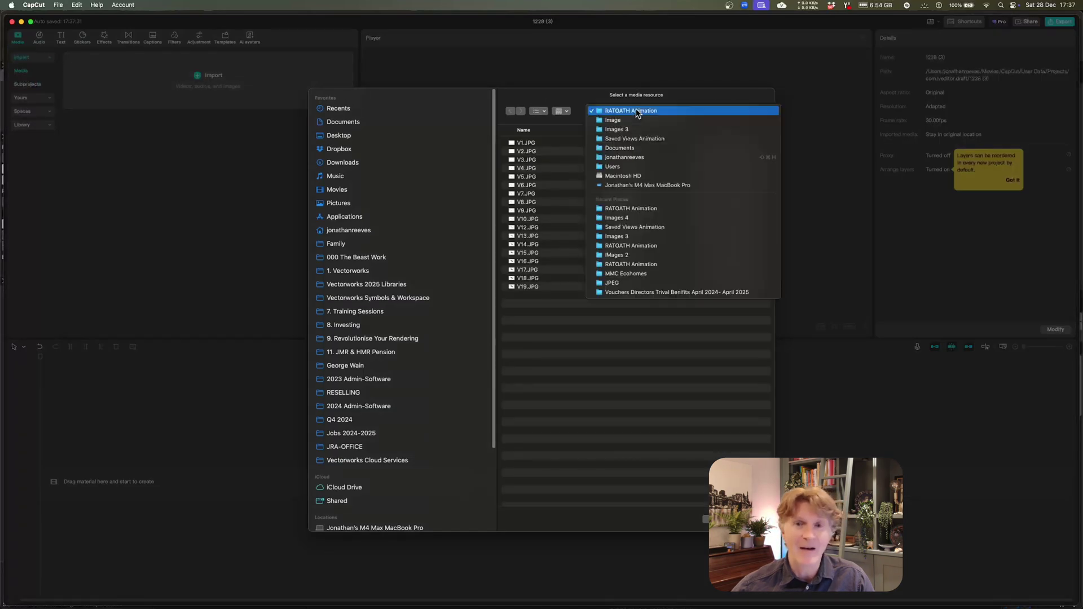
{"action": "left_click", "coordinate": [640, 138]}
{"action": "double_click", "coordinate": [537, 169]}
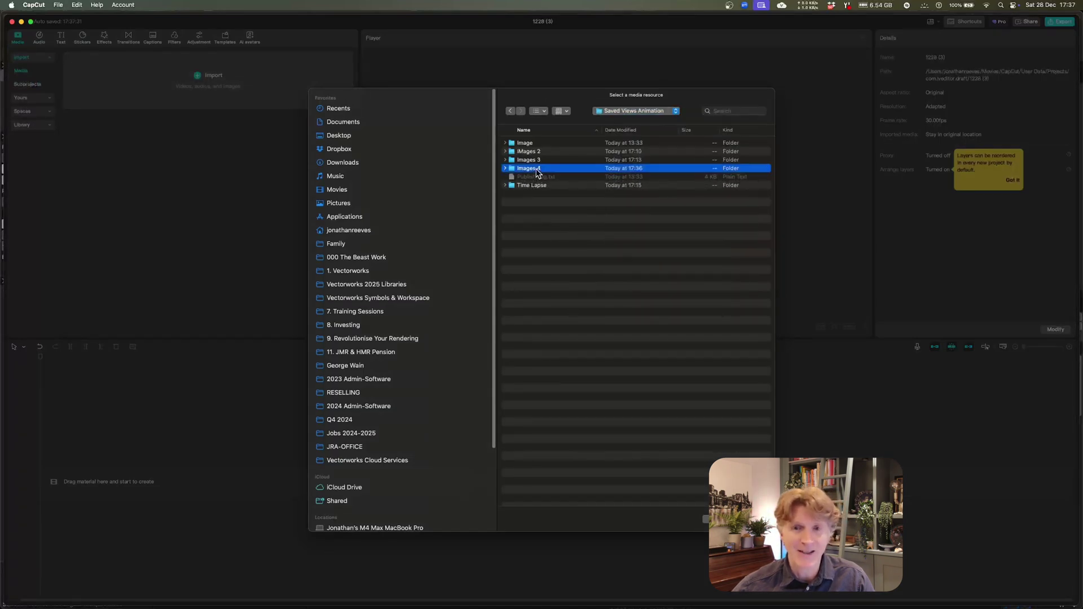
{"action": "left_click", "coordinate": [531, 144]}
{"action": "double_click", "coordinate": [531, 144]}
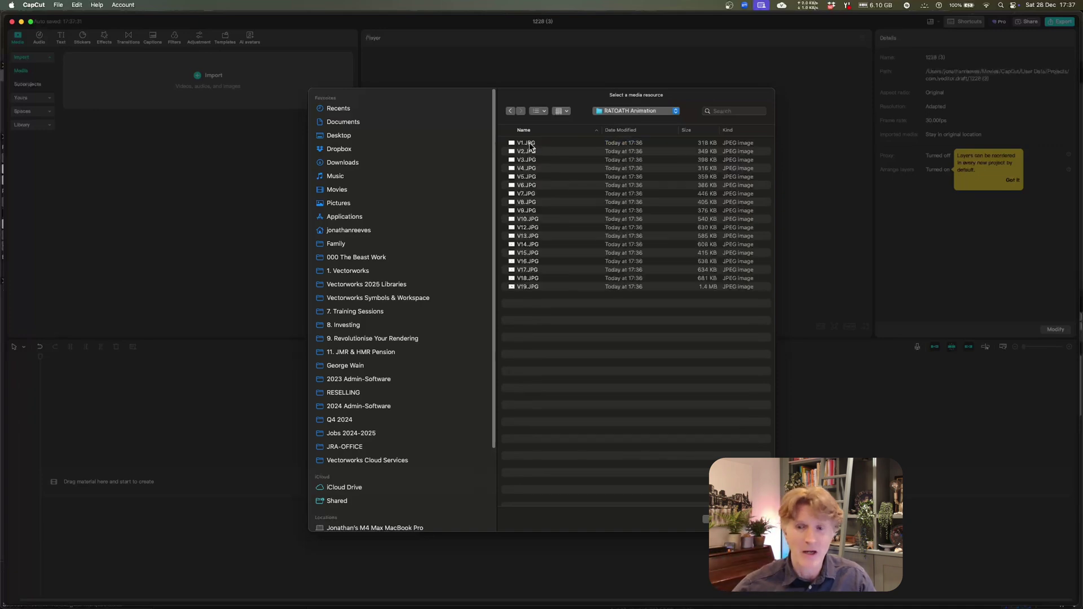
{"action": "left_click", "coordinate": [537, 288], "text": "shift"}
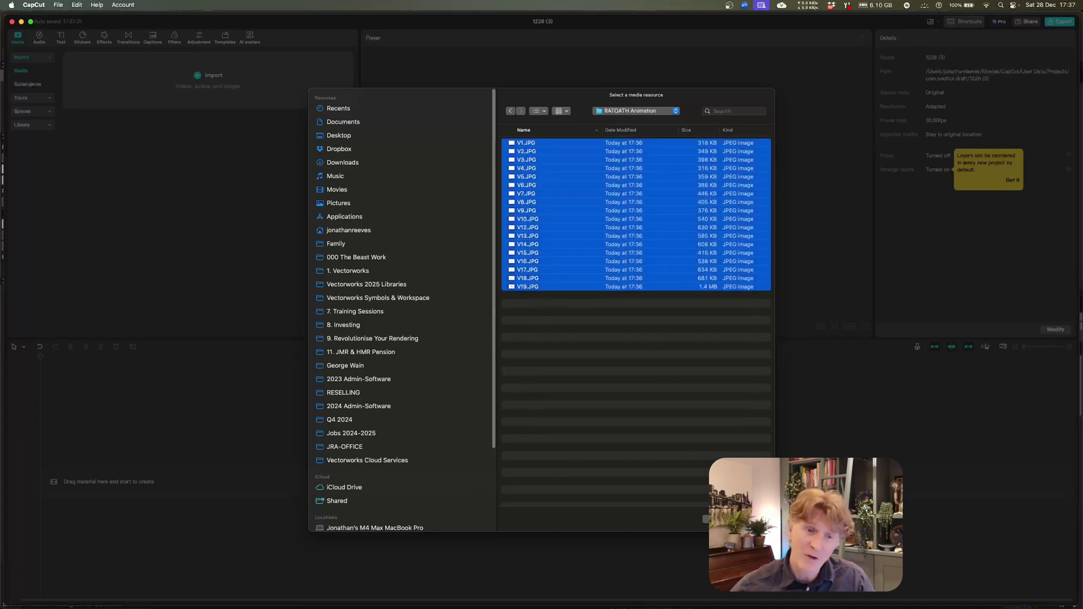
{"action": "key", "text": "Return"}
Place all V1–V19 images on the timeline and merge them into one compound clip
{"action": "left_click_drag", "start_coordinate": [89, 237], "coordinate": [85, 481]}
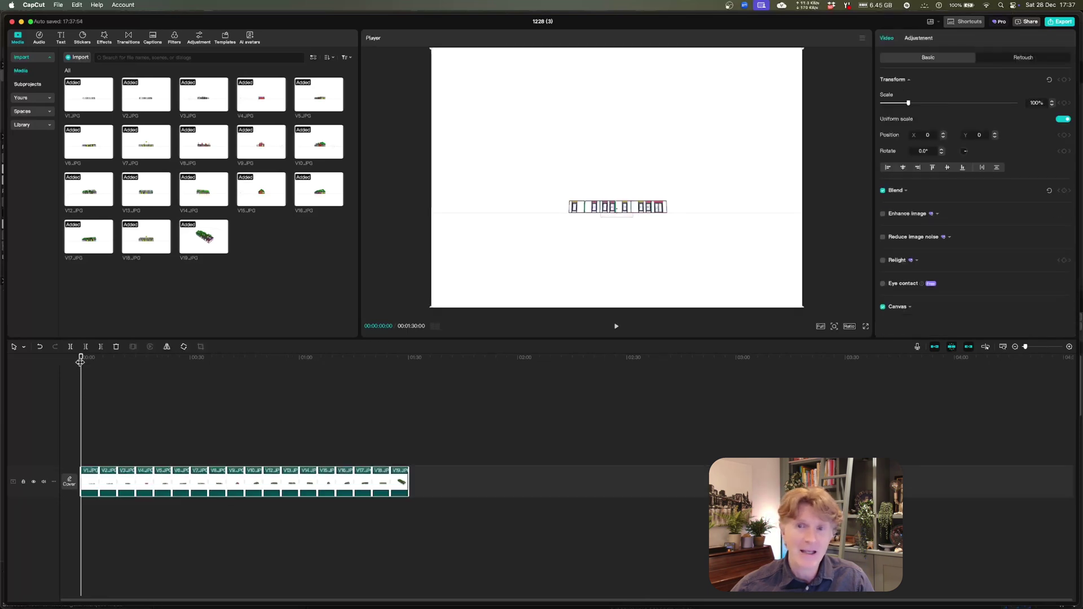
{"action": "left_click_drag", "start_coordinate": [80, 365], "coordinate": [128, 419]}
{"action": "right_click", "coordinate": [187, 484]}
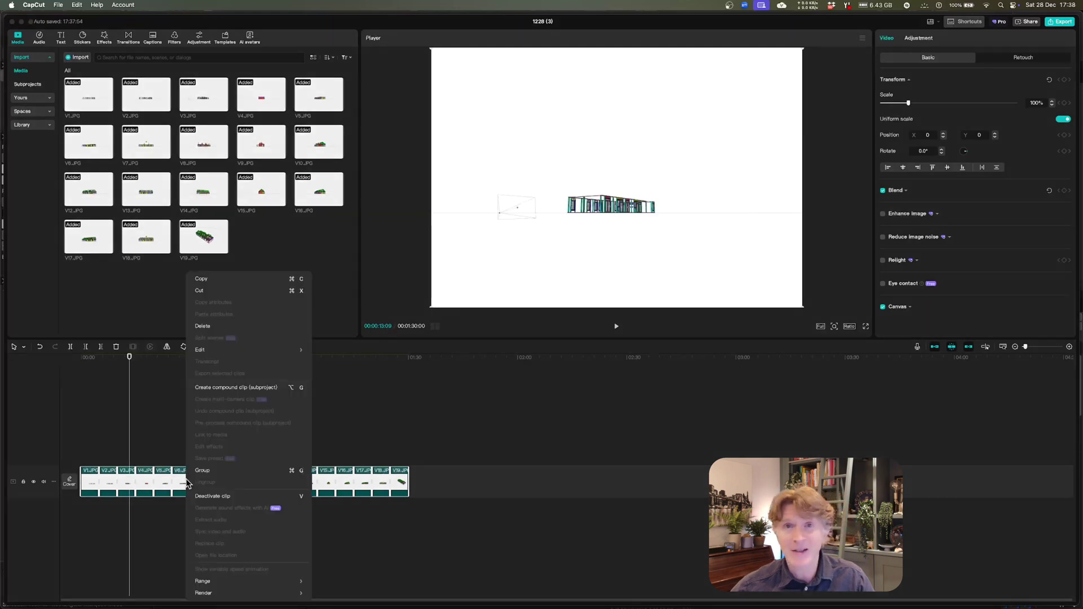
{"action": "left_click", "coordinate": [205, 393]}
Set the compound clip speed to 8x and play it from the start
{"action": "left_click", "coordinate": [916, 37]}
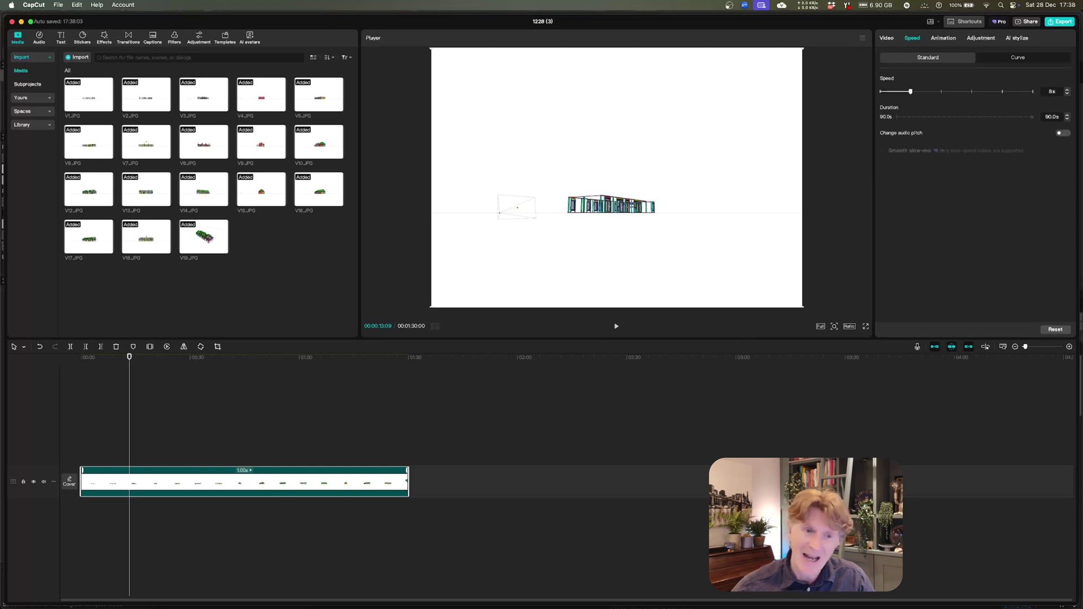
{"action": "key", "text": "Return"}
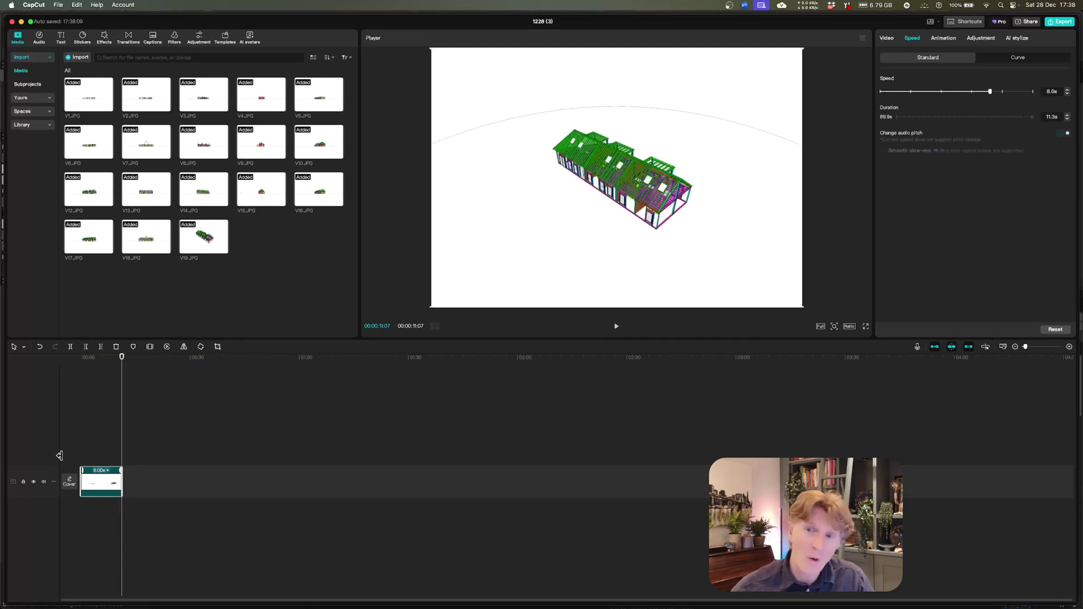
{"action": "left_click", "coordinate": [104, 446]}
{"action": "left_click", "coordinate": [81, 446]}
{"action": "key", "text": "space"}
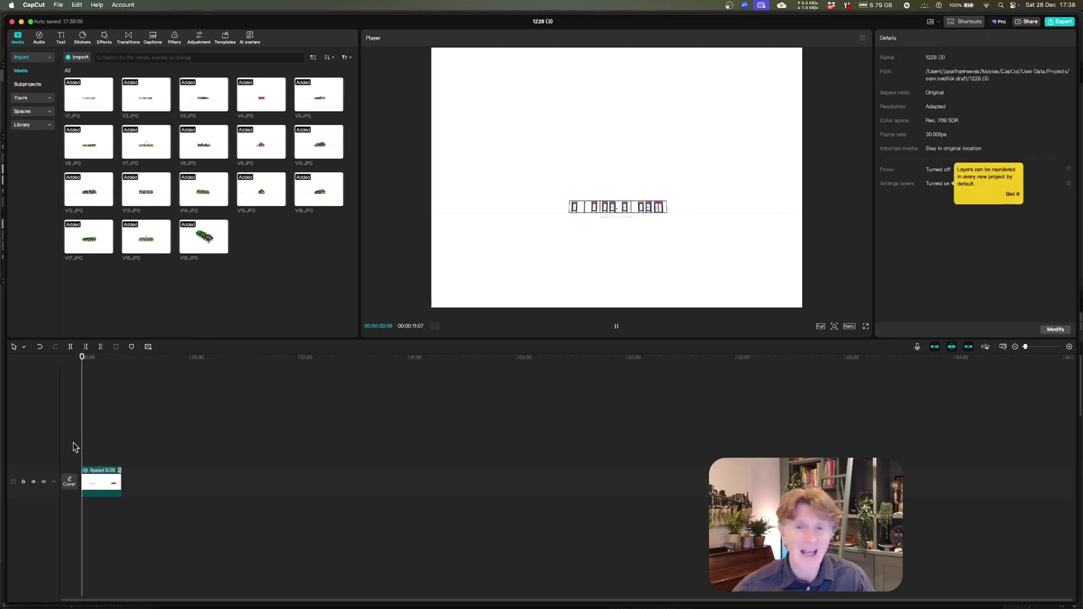
Preview playback full screen and select the compound clip, undoing an accidental 90° rotation
{"action": "left_click", "coordinate": [865, 326]}
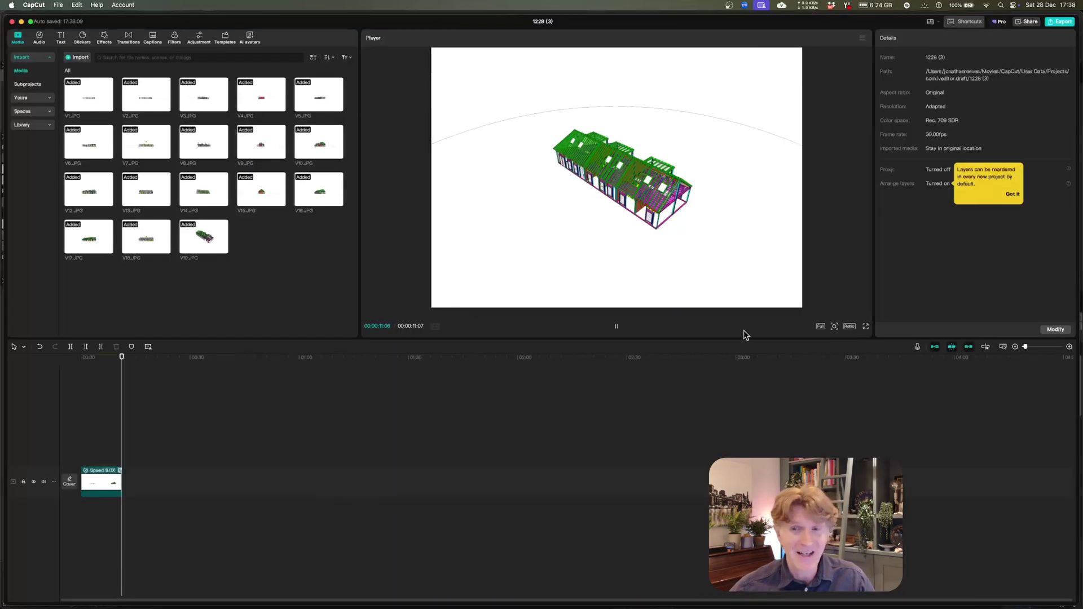
{"action": "left_click", "coordinate": [108, 483]}
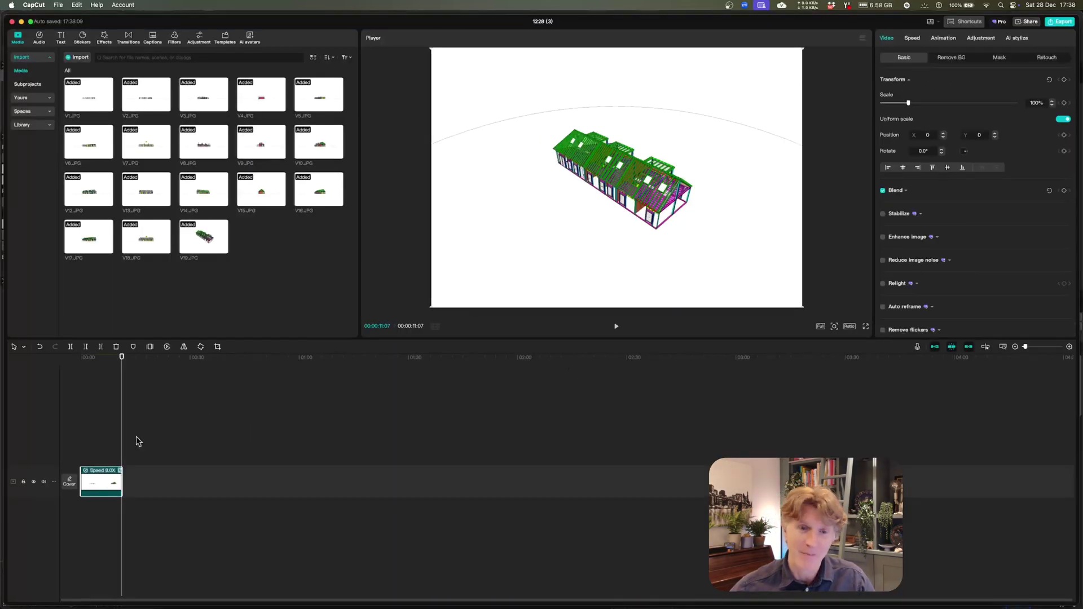
{"action": "left_click", "coordinate": [200, 347]}
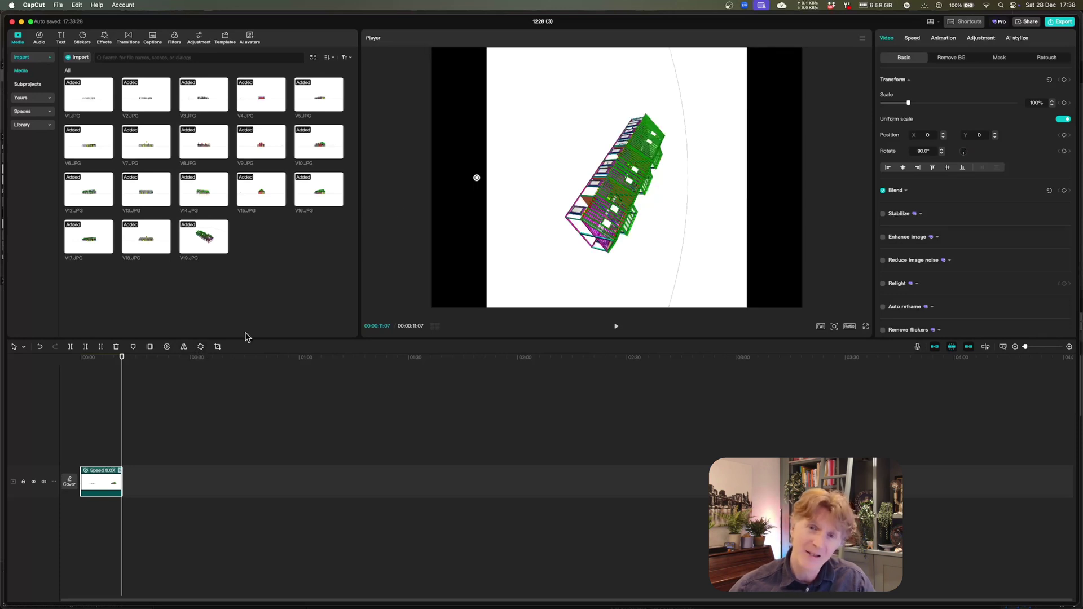
{"action": "key", "text": "super+z"}
Crop the clip by pulling the top-right and bottom-left corners inward, and confirm
{"action": "left_click", "coordinate": [217, 348]}
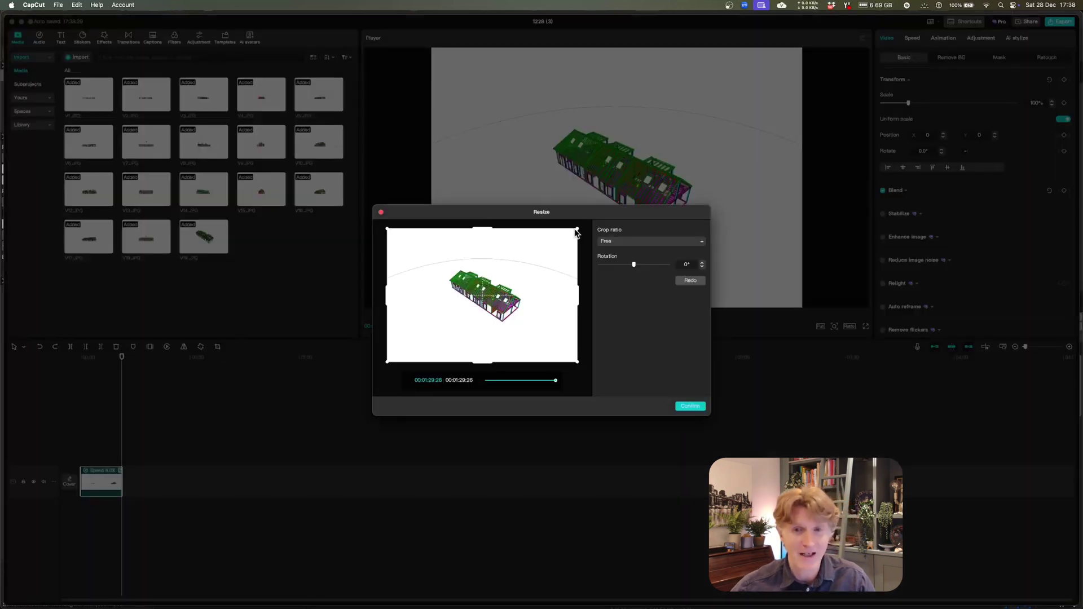
{"action": "left_click_drag", "start_coordinate": [575, 230], "coordinate": [548, 258]}
{"action": "left_click_drag", "start_coordinate": [388, 363], "coordinate": [418, 337]}
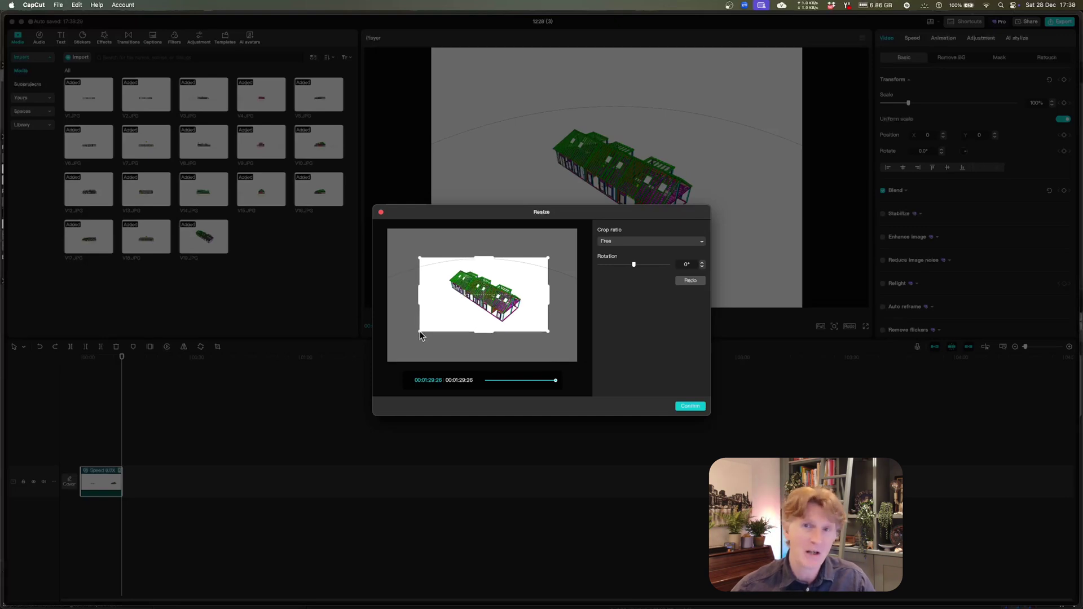
{"action": "left_click", "coordinate": [691, 407]}
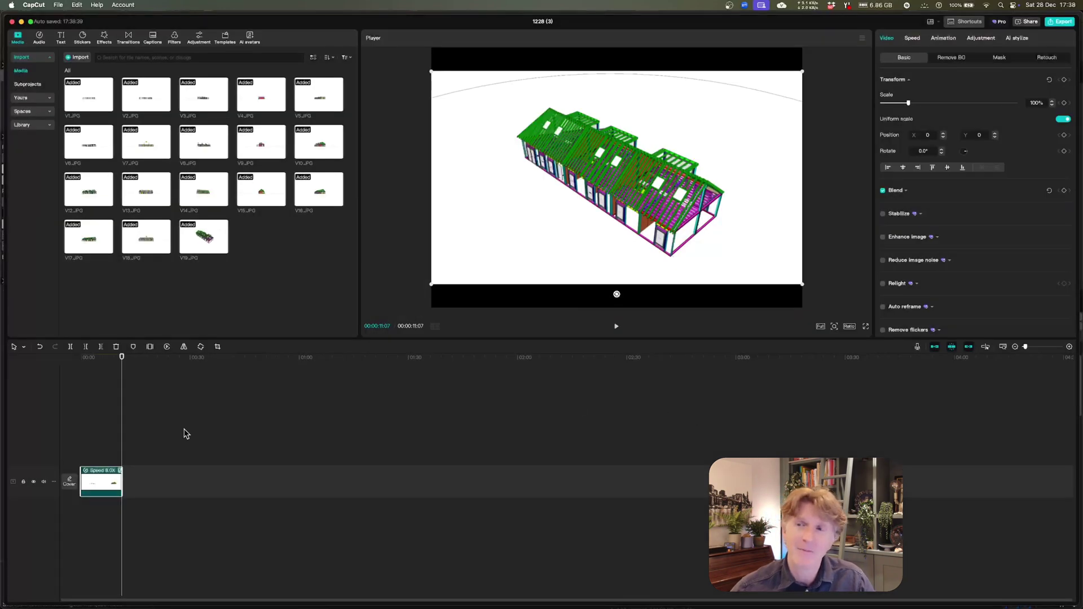